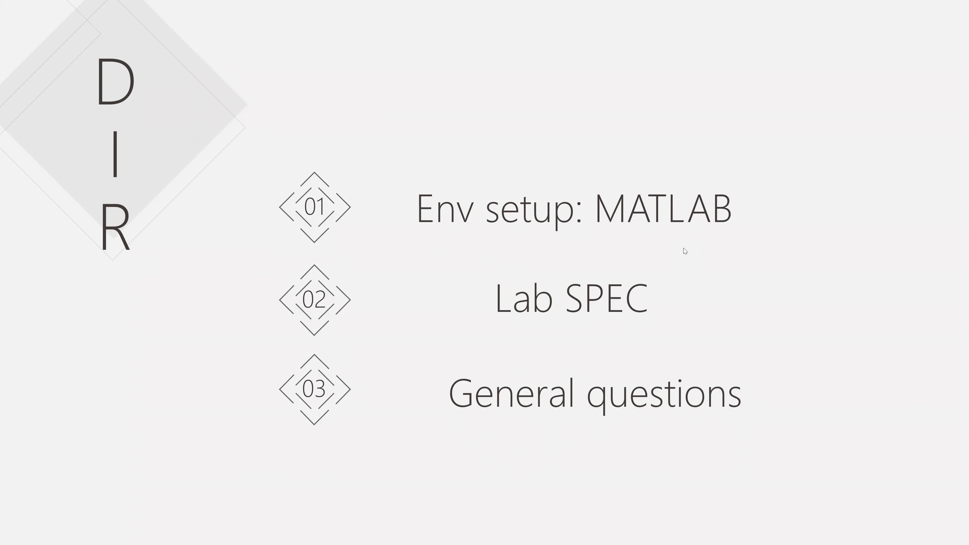
- Open the MATLAB R2021a trial download page linked on the Lab6 slide, look at its e-mail form, and minimise the browser
click(713, 231)
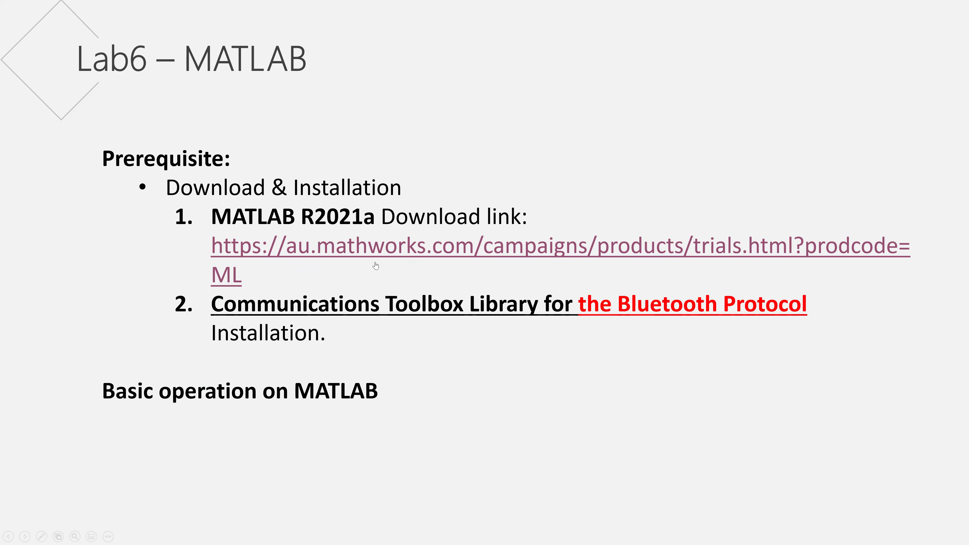
click(392, 244)
key(alt+Tab)
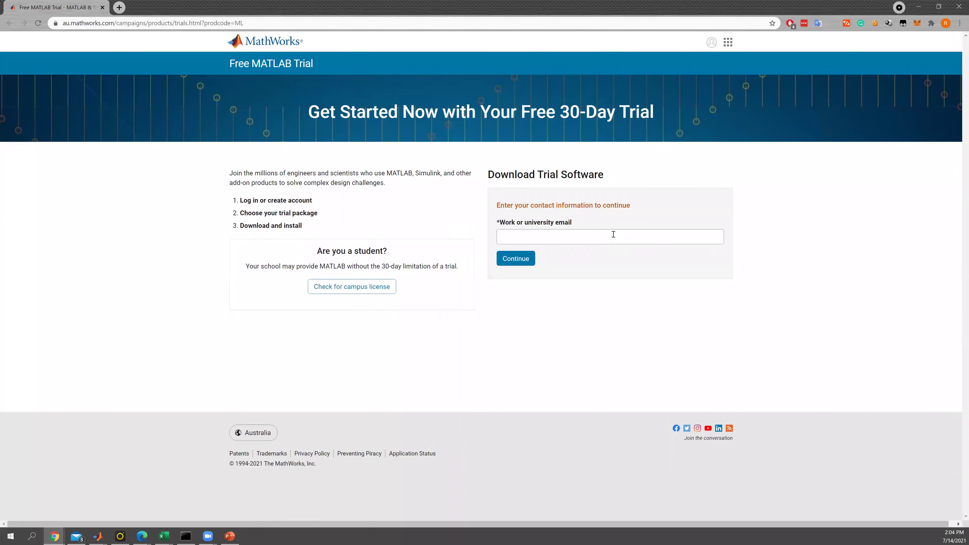
click(612, 234)
click(568, 226)
click(920, 6)
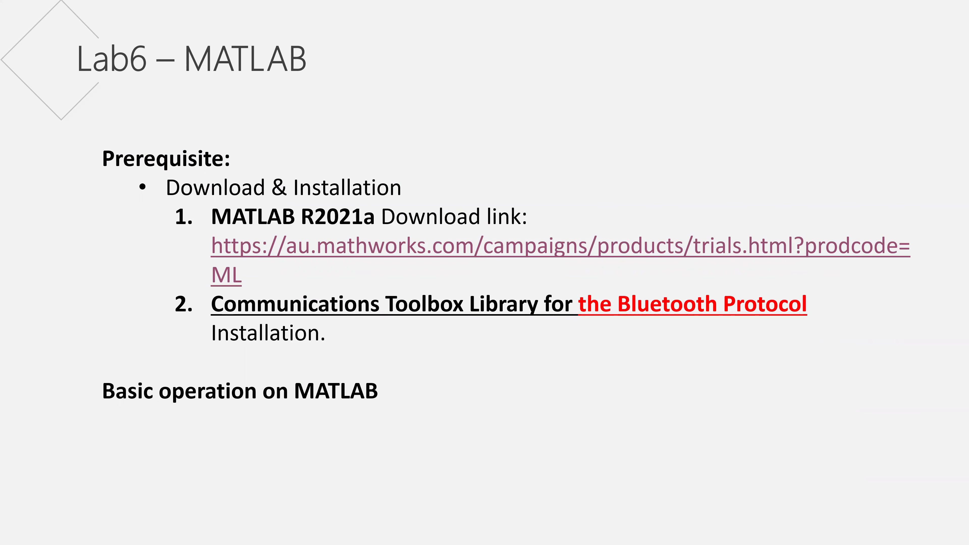
- Switch to MATLAB, open the Add-On Explorer, and check the required toolbox name on the Lab6 slide
key(alt+Tab)
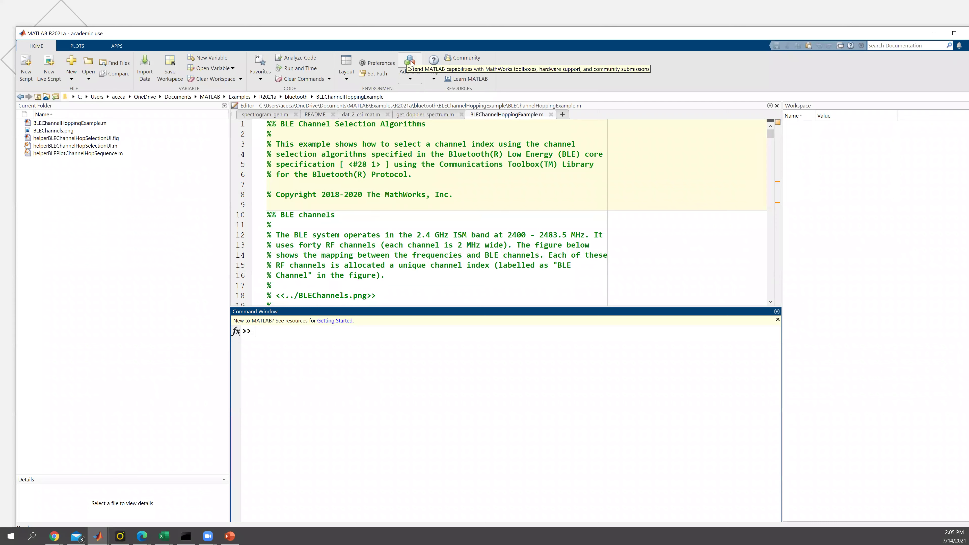
click(410, 80)
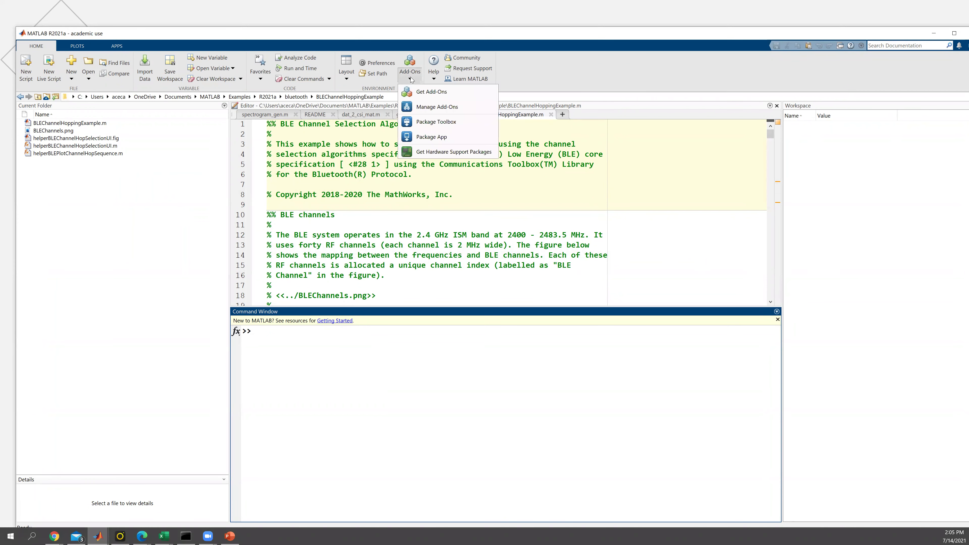
click(420, 93)
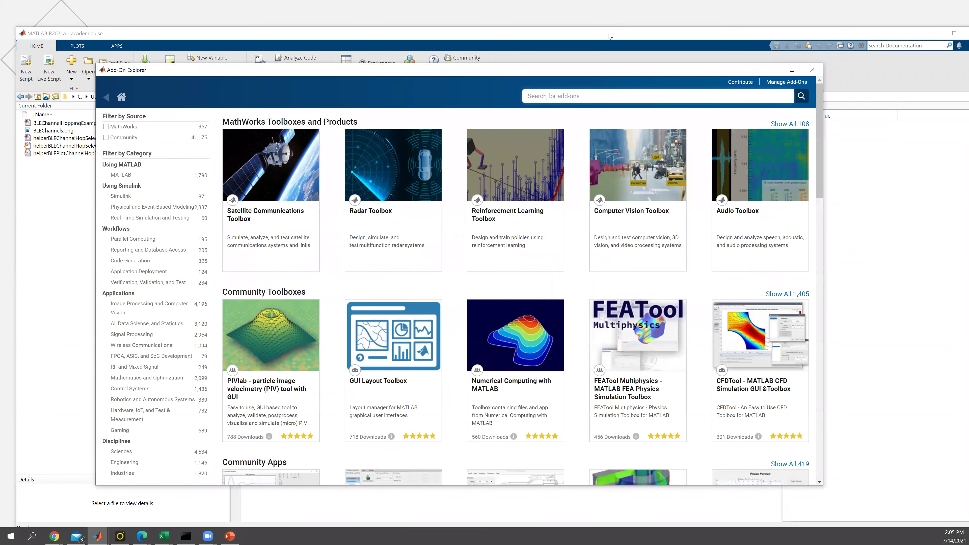
click(617, 21)
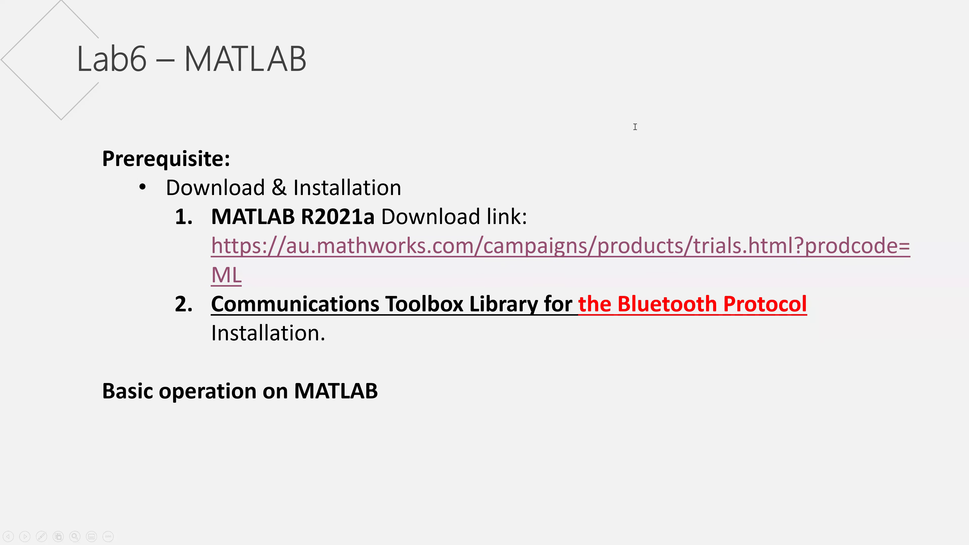
key(alt+Tab)
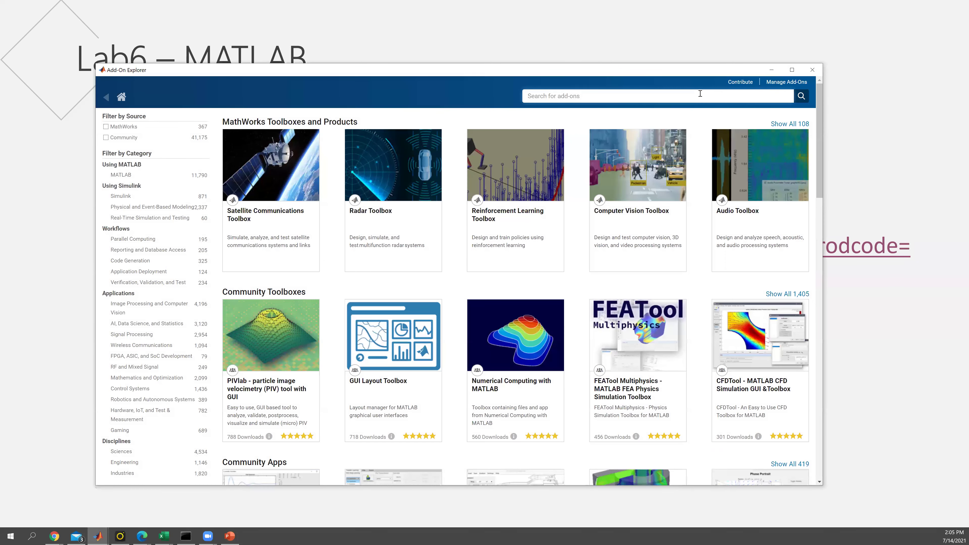
- Search the add-ons for "communication toolbox", then refine the search to "communication toolbox for bluetooth"
text(communication toolbox)
key(Return)
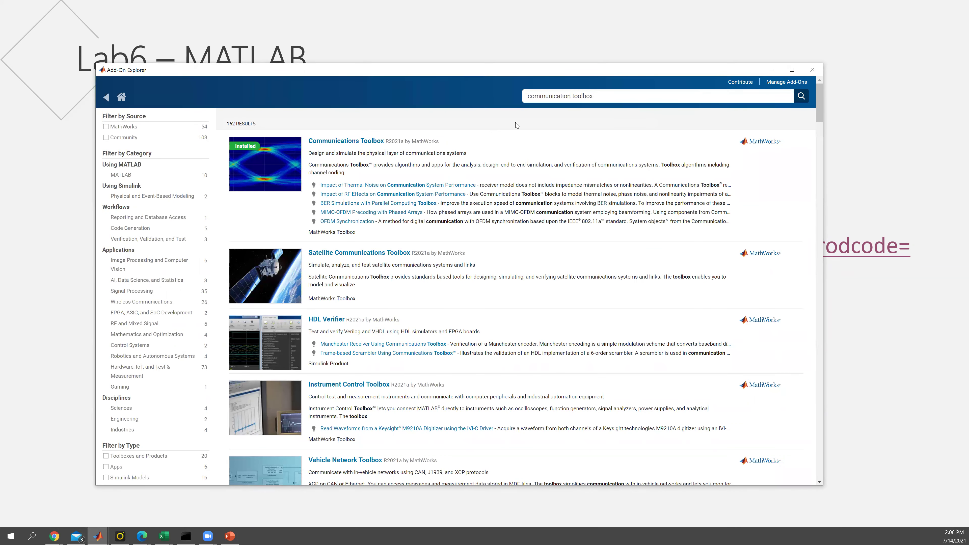
click(601, 99)
text(fo)
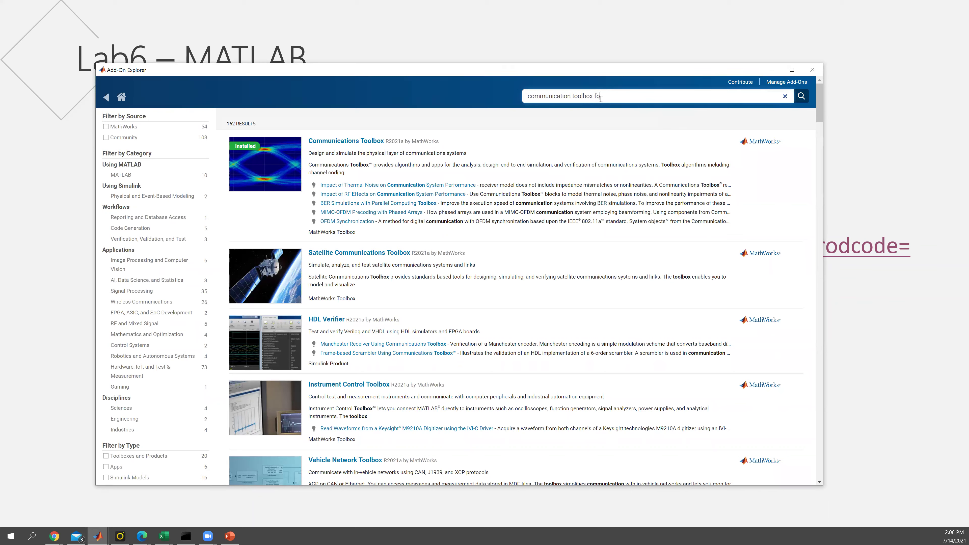
text(r bluetooth)
key(Return)
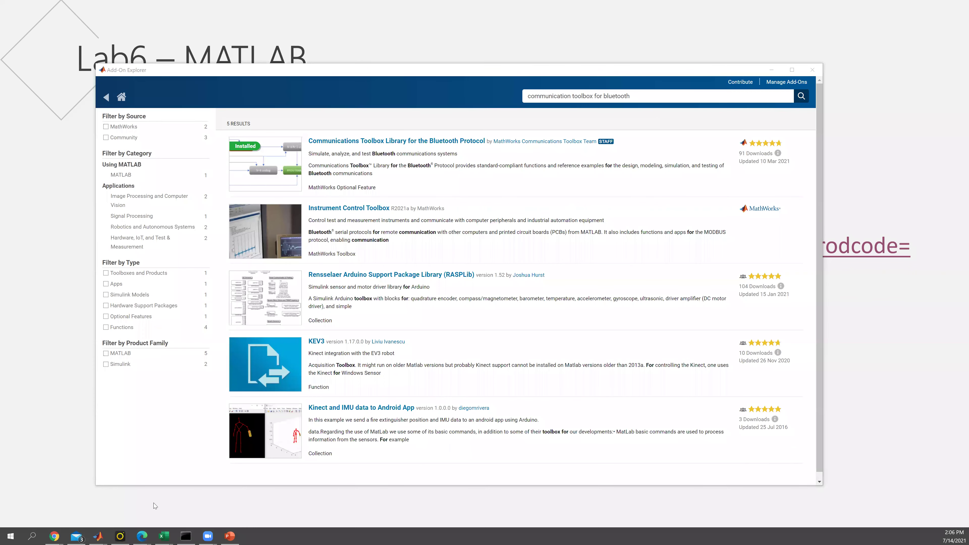
- Switch to Edge, dismiss the text search in BLE_Vol6.pdf, and bring up the Lab6.pdf document
mouse_move(142, 535)
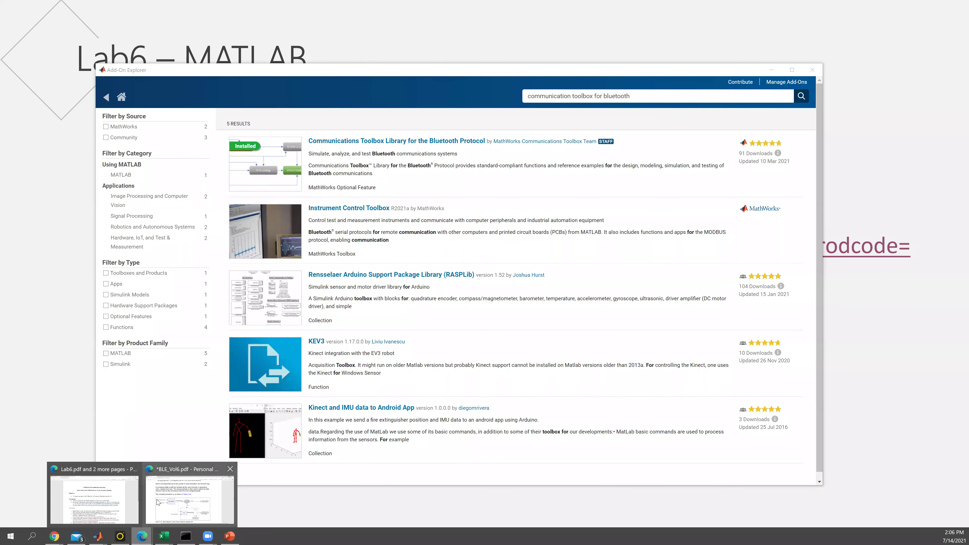
click(158, 501)
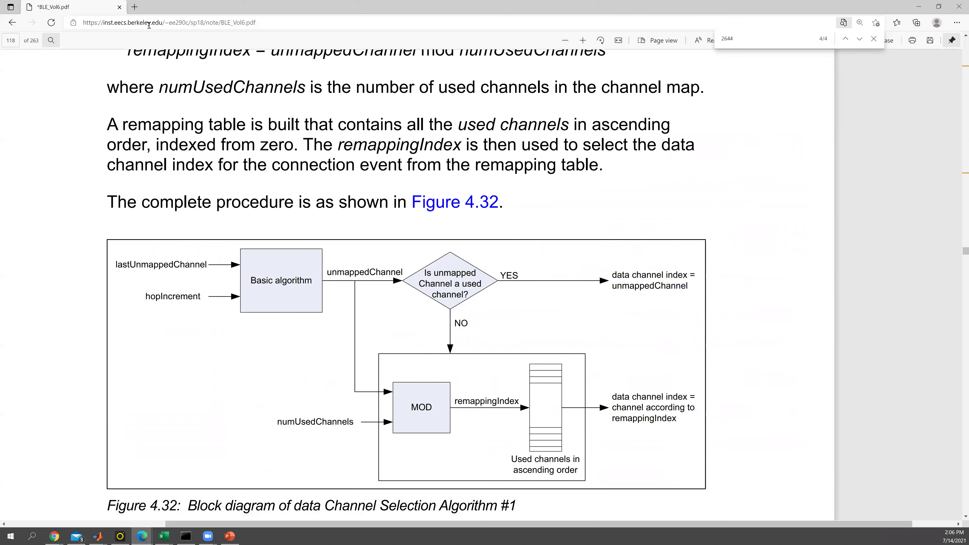
key(ctrl+w)
click(524, 70)
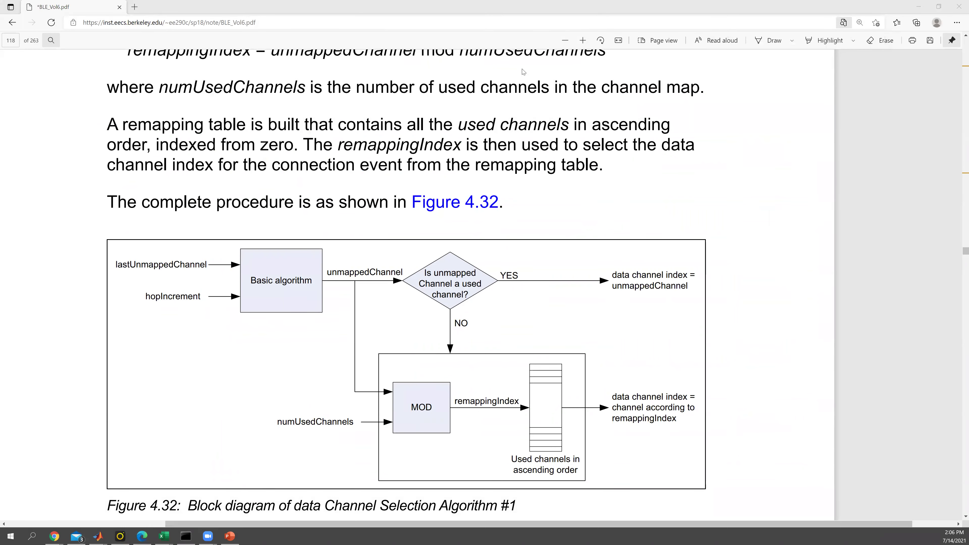
key(alt+Tab)
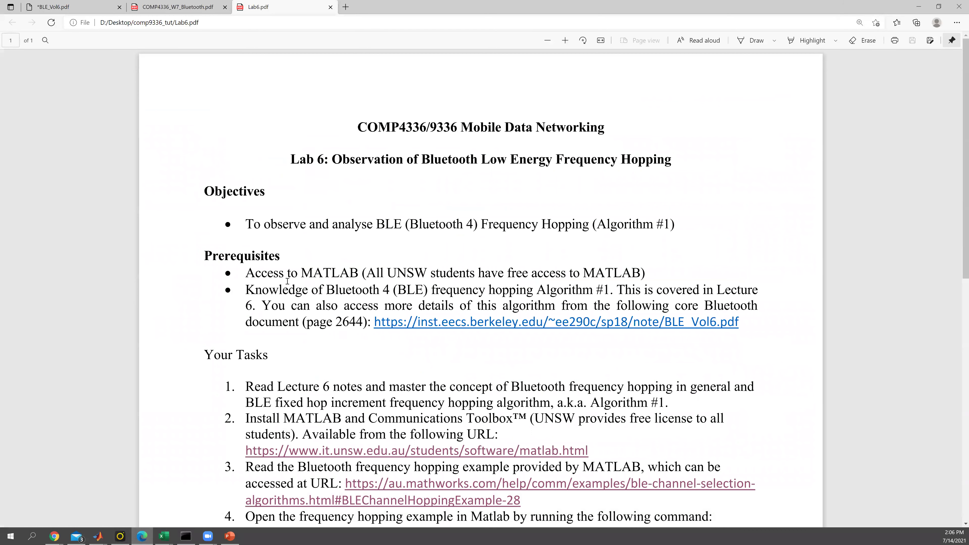
- Read the first two tasks in Lab6.pdf, marking the text "MATLAB and Communications Toolbox", and compare with the add-on search results
scroll(419, 235, down, 1)
scroll(465, 228, up, 2)
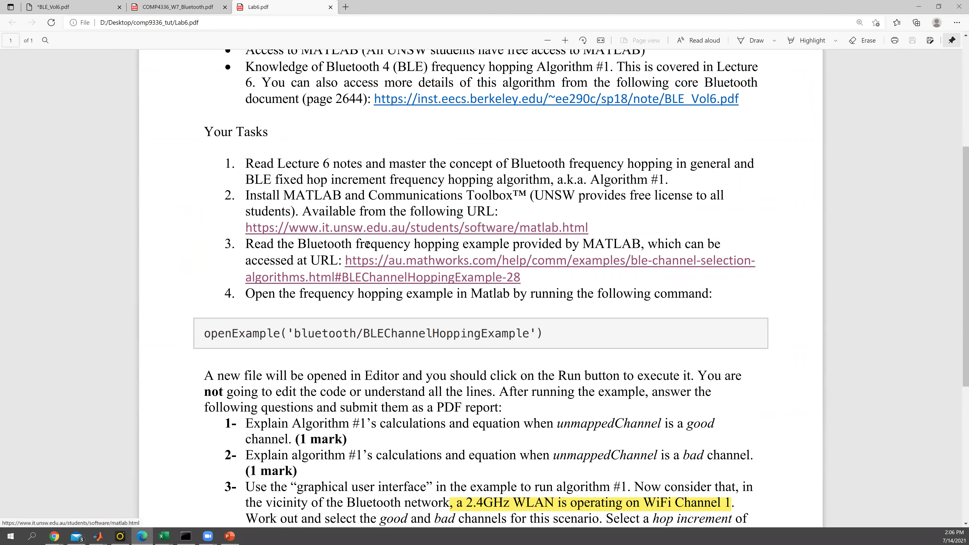
drag(312, 183, 455, 182)
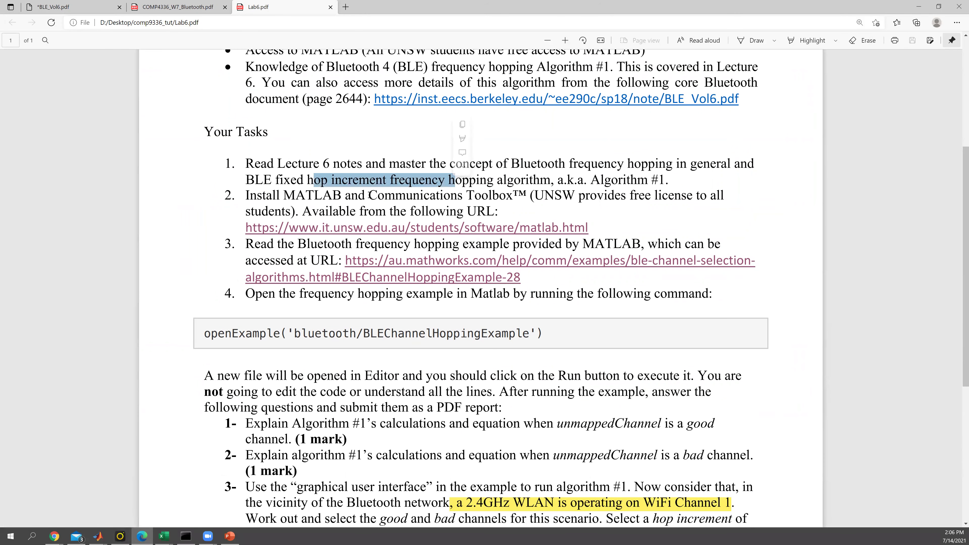
drag(359, 195, 450, 196)
click(293, 196)
drag(284, 197, 526, 197)
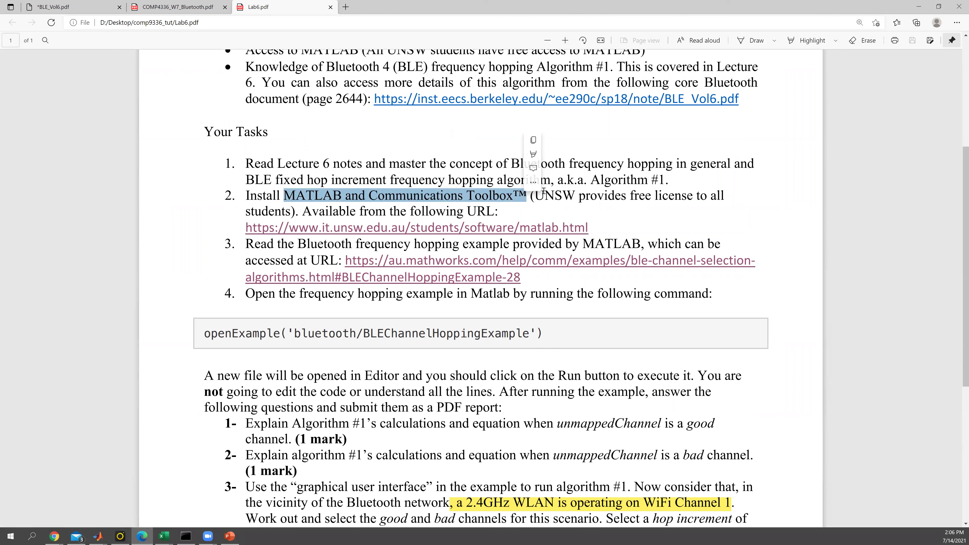
key(alt+Tab)
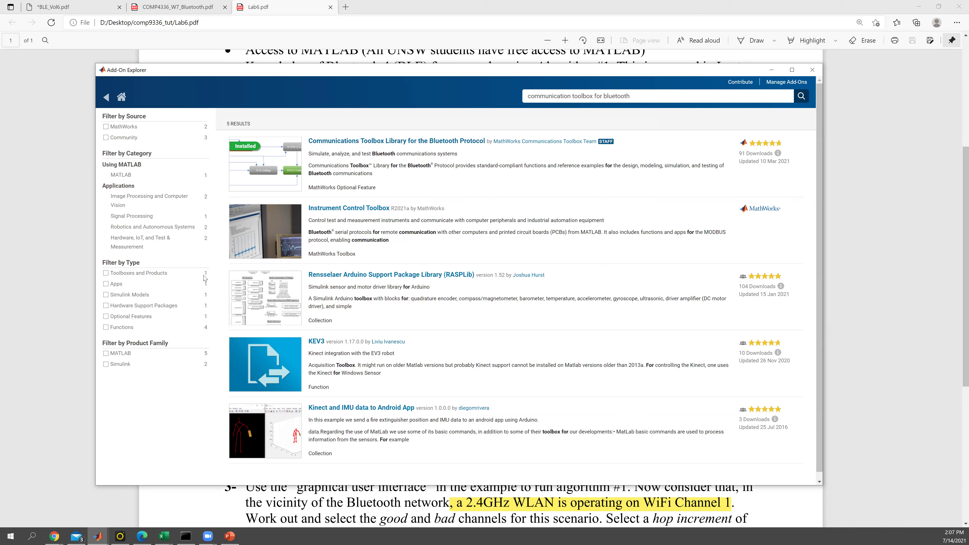
key(alt+Tab)
- Check the openExample command in task 4, switch to the MATLAB main window, and create a blank script
drag(205, 334, 618, 332)
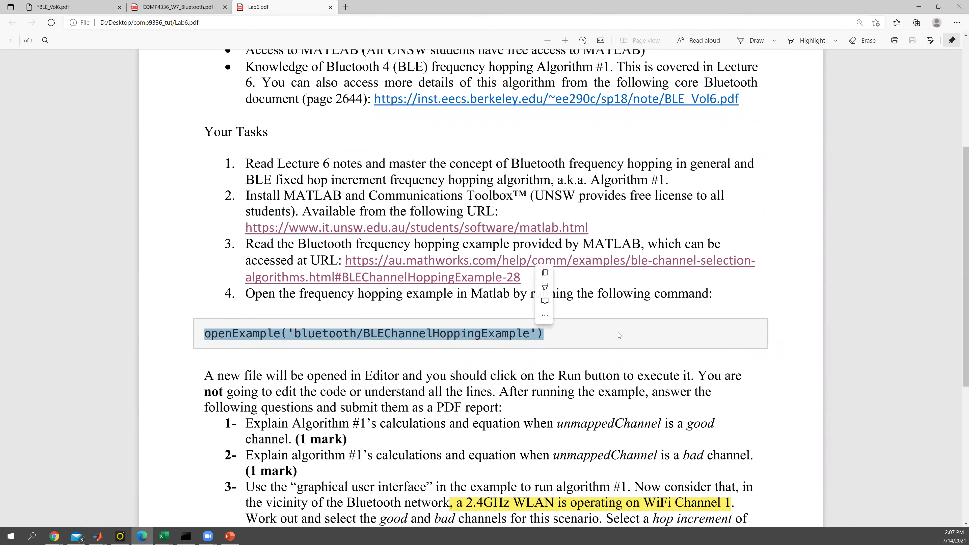
click(549, 334)
key(alt+Tab)
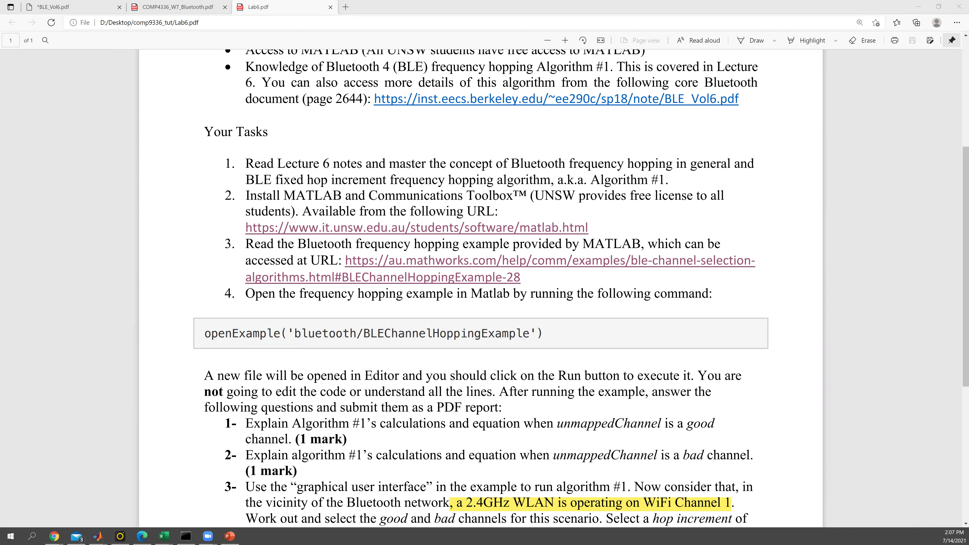
key(alt+Tab)
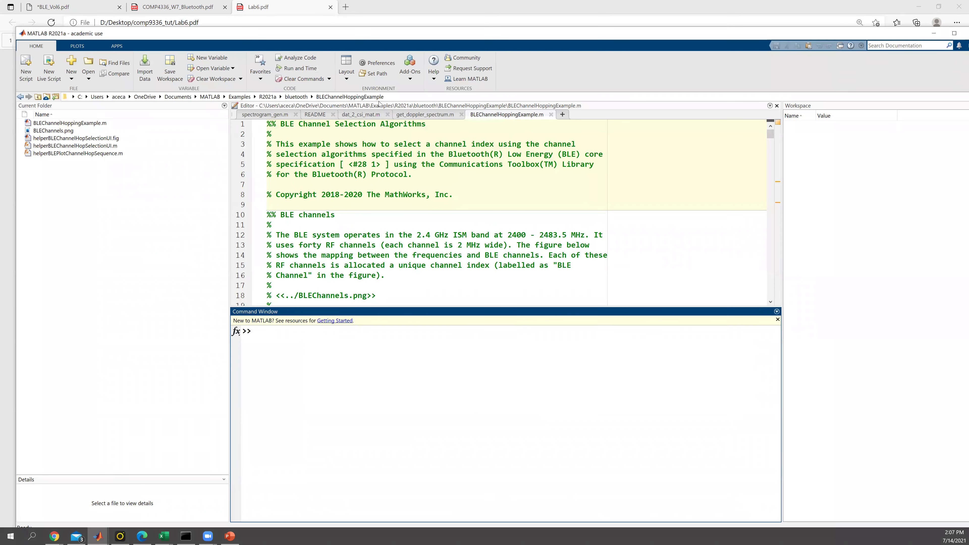
drag(160, 28, 158, 22)
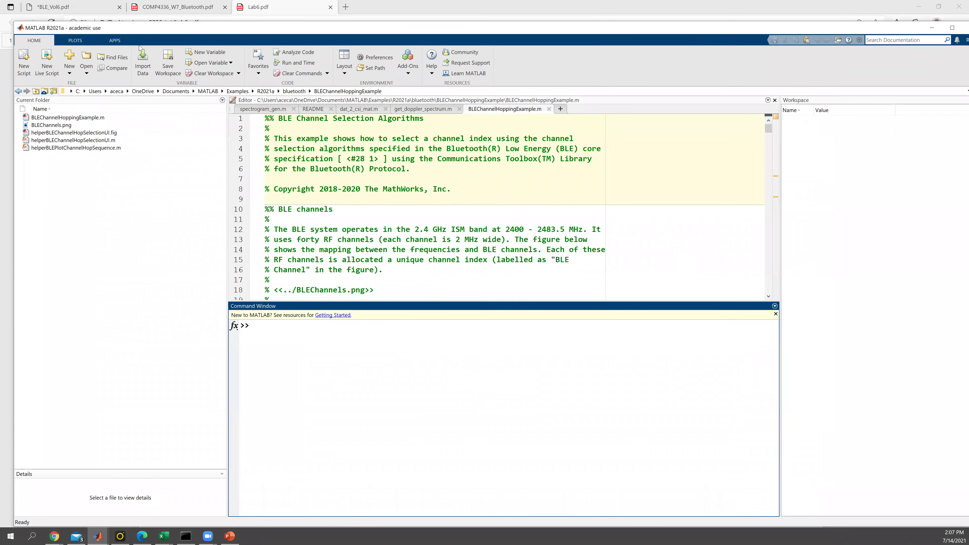
click(24, 61)
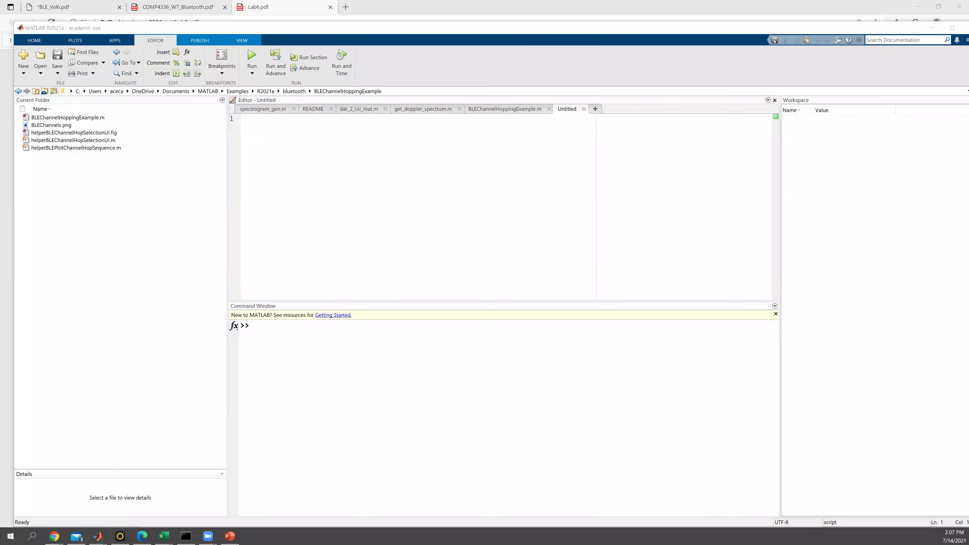
- Copy the command openExample('bluetooth/BLEChannelHoppingExample') from Lab6.pdf into the untitled MATLAB script
key(alt+Tab)
drag(205, 333, 542, 329)
key(ctrl+c)
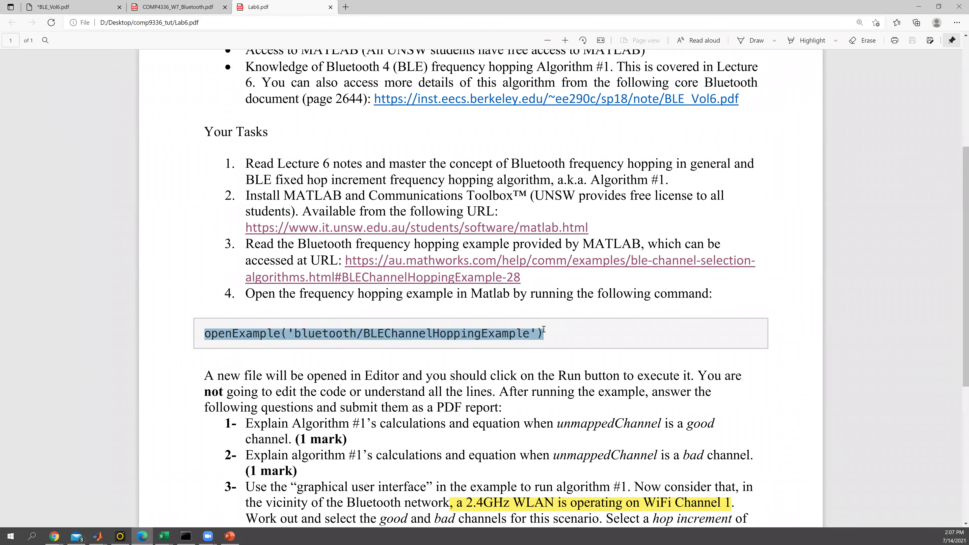
key(alt+Tab)
key(ctrl+v)
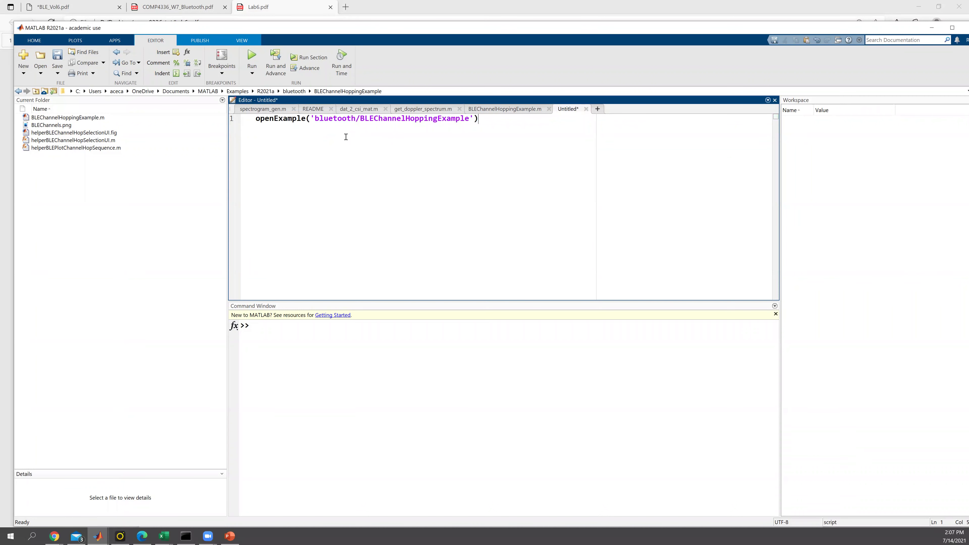
- Bring up BLEChannelHoppingExample.m, look through its channel selection code, and run the script
key(F5)
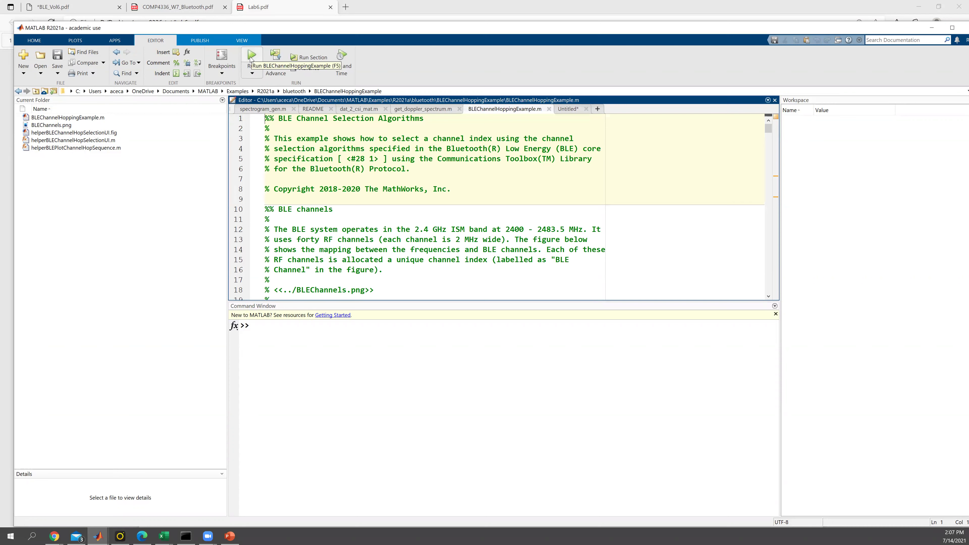
scroll(374, 208, down, 3)
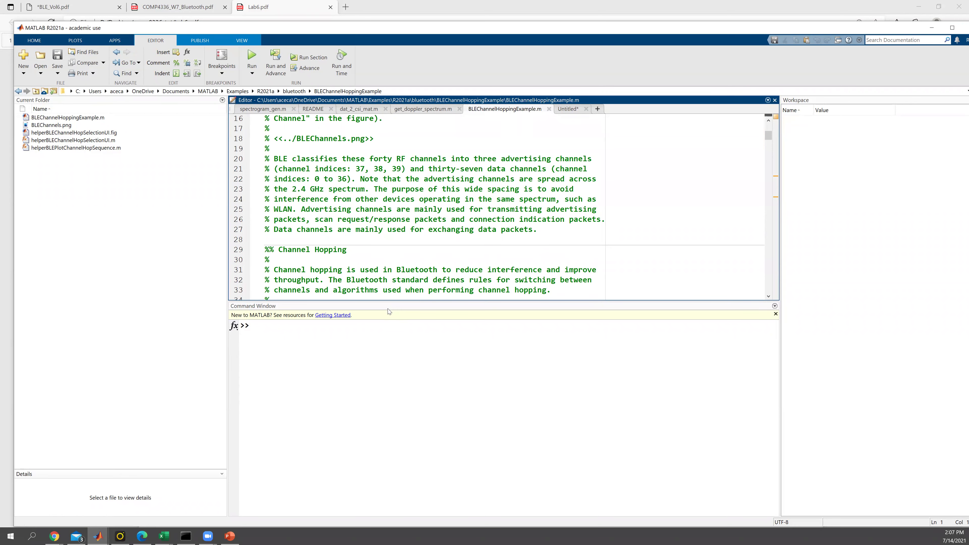
scroll(399, 260, down, 20)
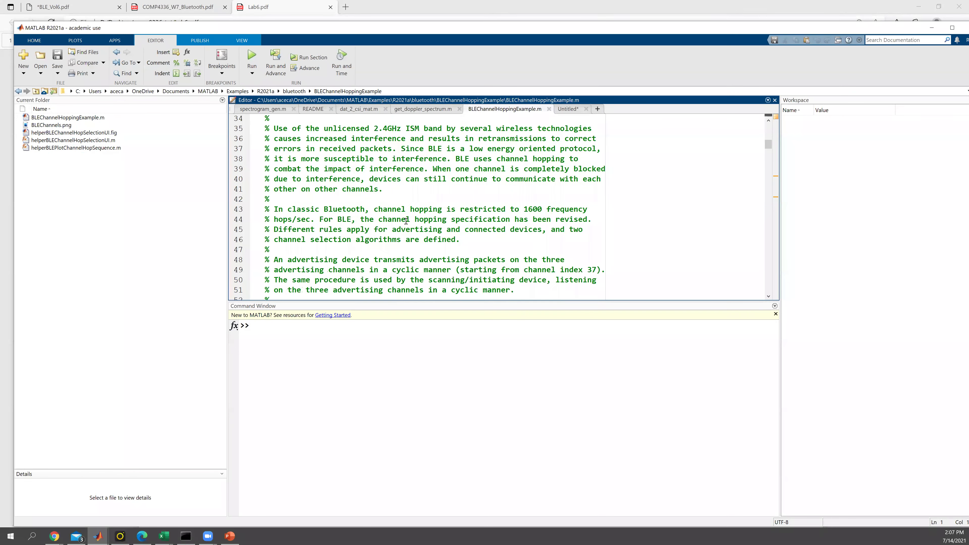
scroll(403, 218, down, 15)
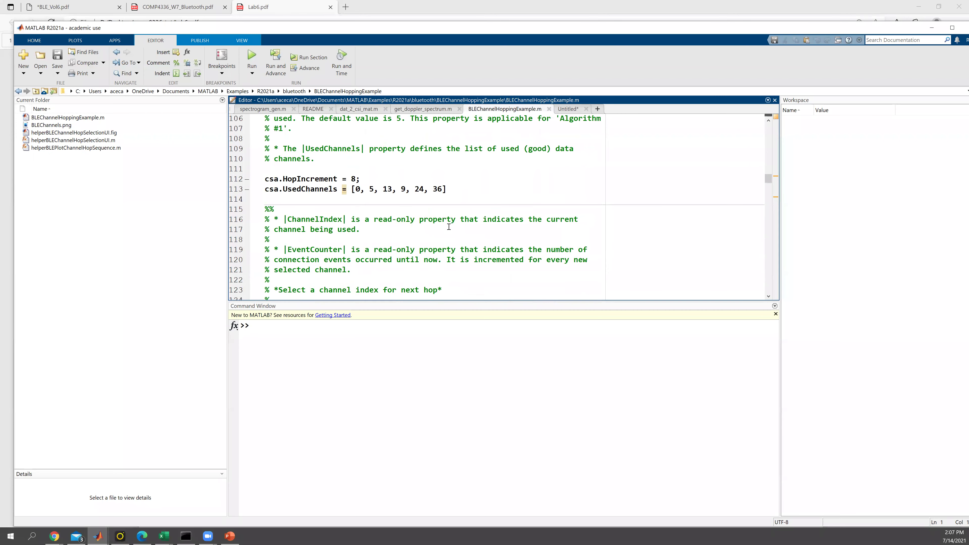
scroll(434, 220, down, 4)
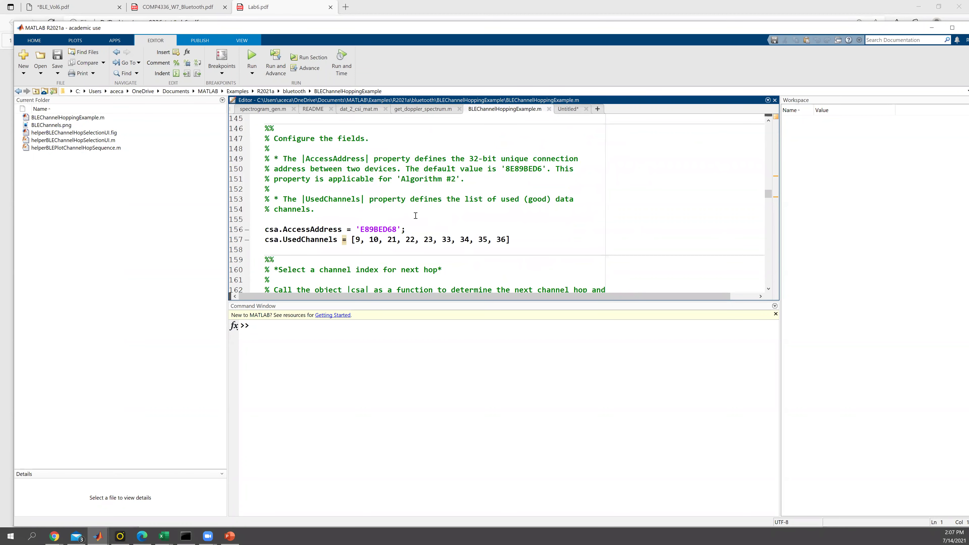
click(334, 170)
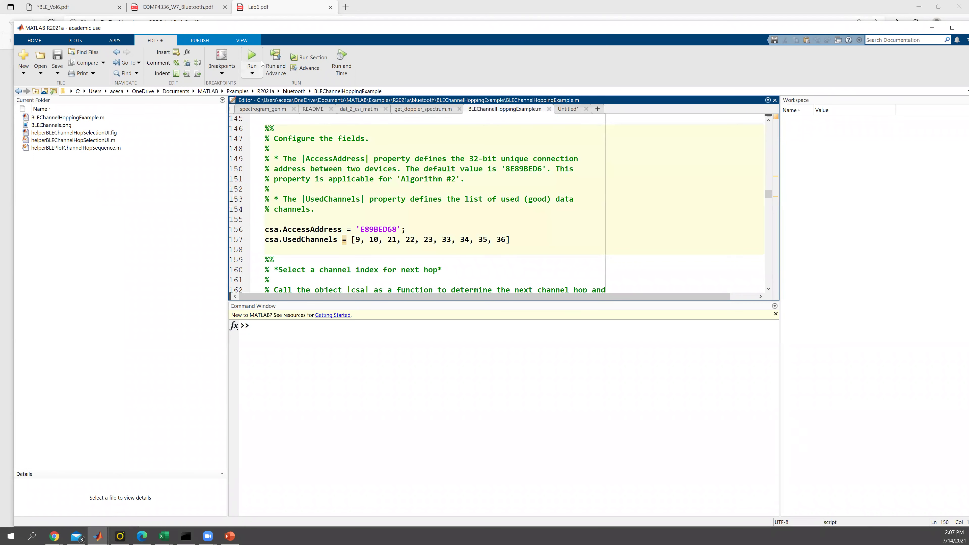
click(252, 59)
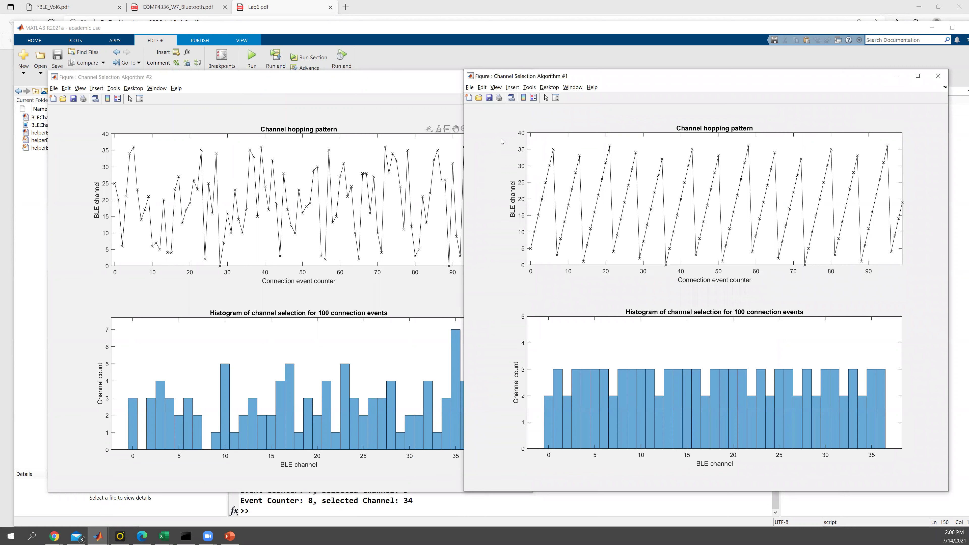
- Close the Channel Selection Algorithm #2 figure and move the Algorithm #1 figure to the middle of the MATLAB window
click(433, 83)
click(523, 78)
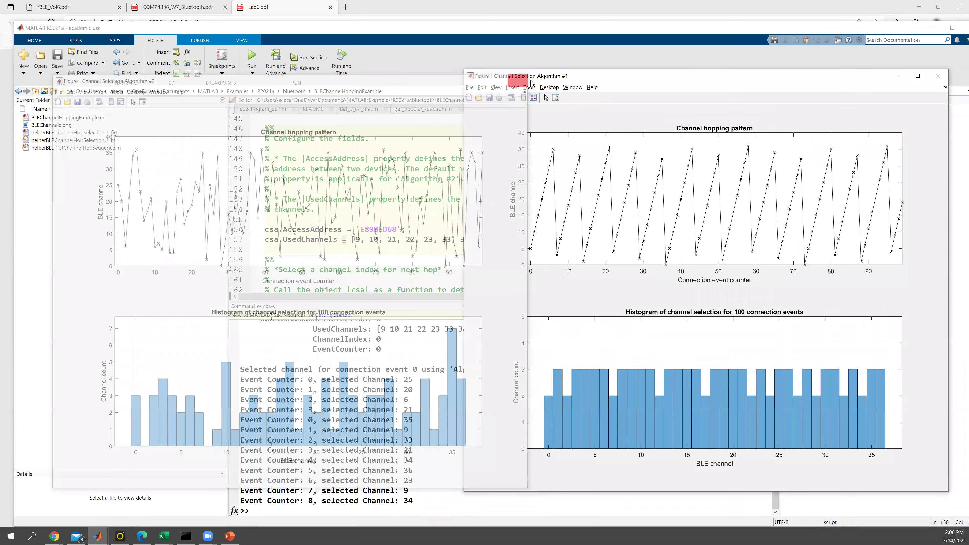
drag(532, 82, 279, 90)
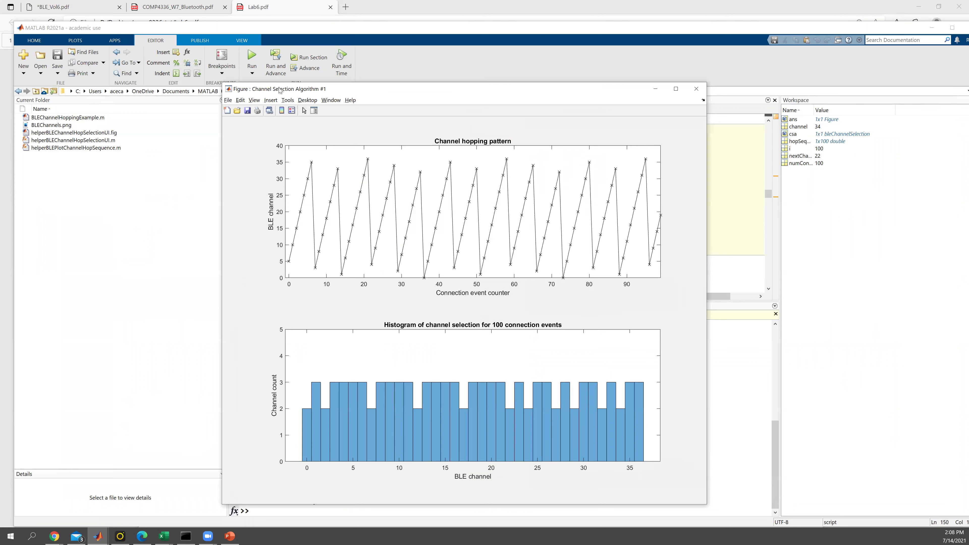
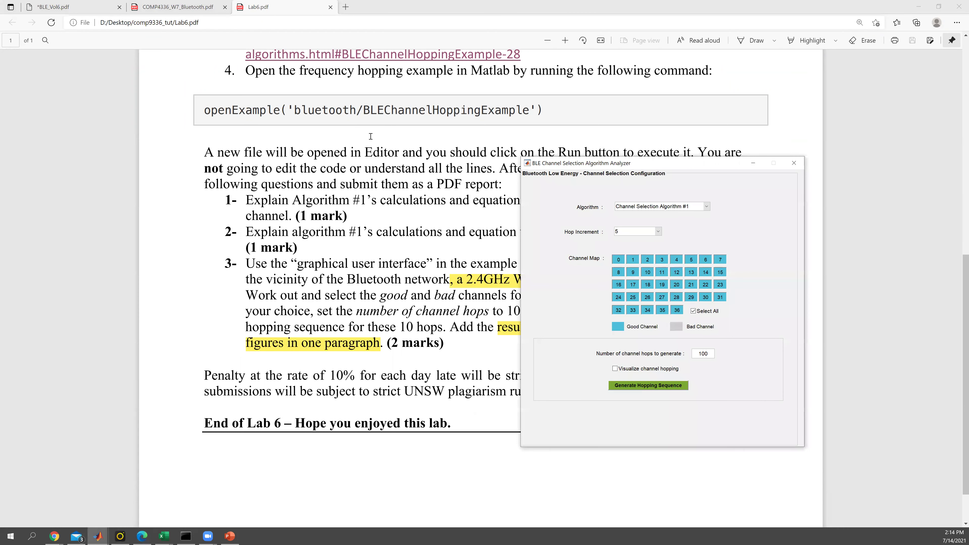
- Move the BLE Channel Selection Algorithm Analyzer window aside so more of the question 3 text can be read
drag(588, 165, 707, 208)
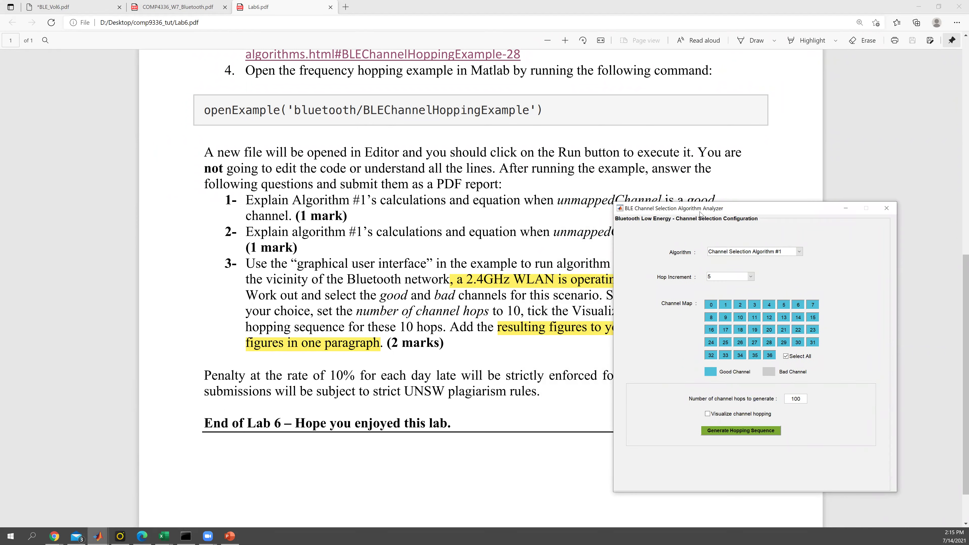
drag(707, 213, 649, 213)
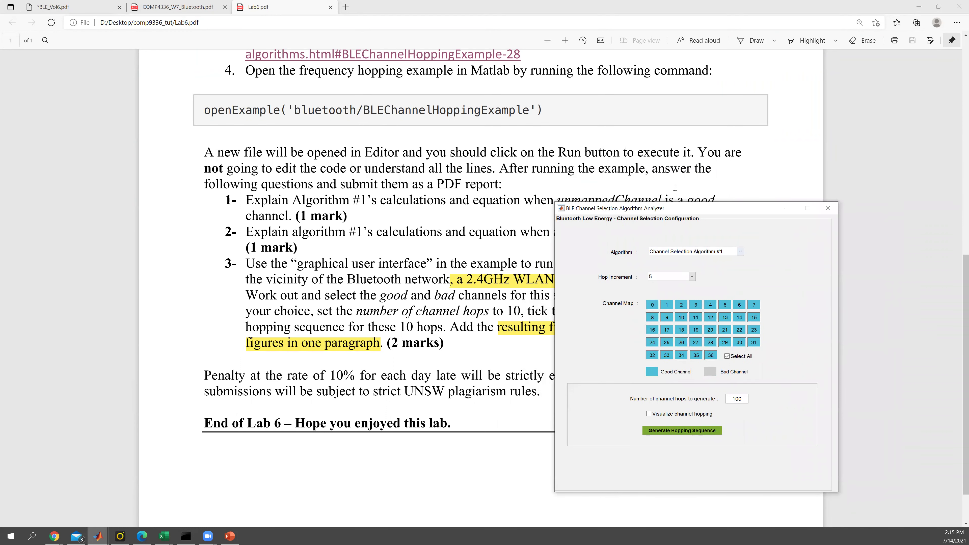
drag(631, 211, 673, 212)
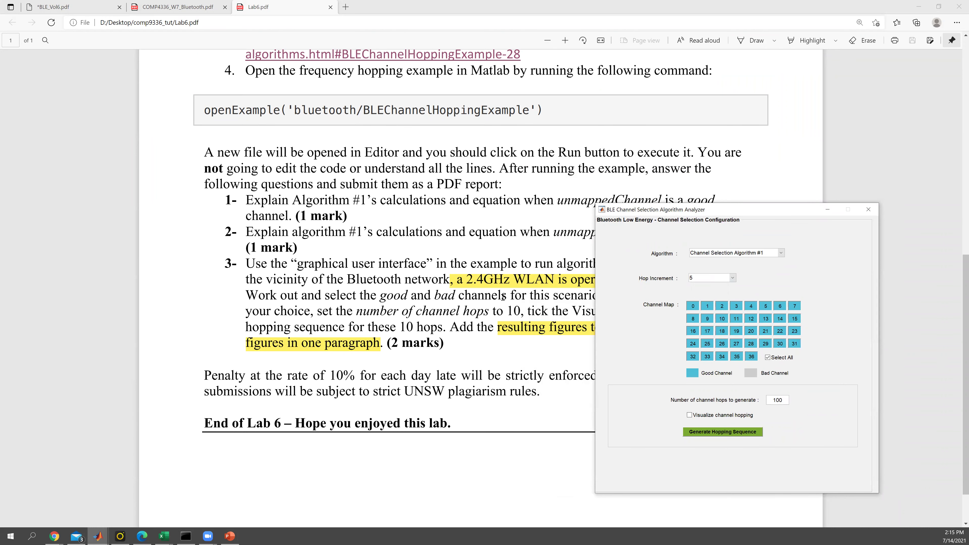
- Mark channels 0 to 5 as bad in the analyzer's channel map
click(694, 307)
click(706, 307)
click(722, 307)
click(736, 307)
click(750, 307)
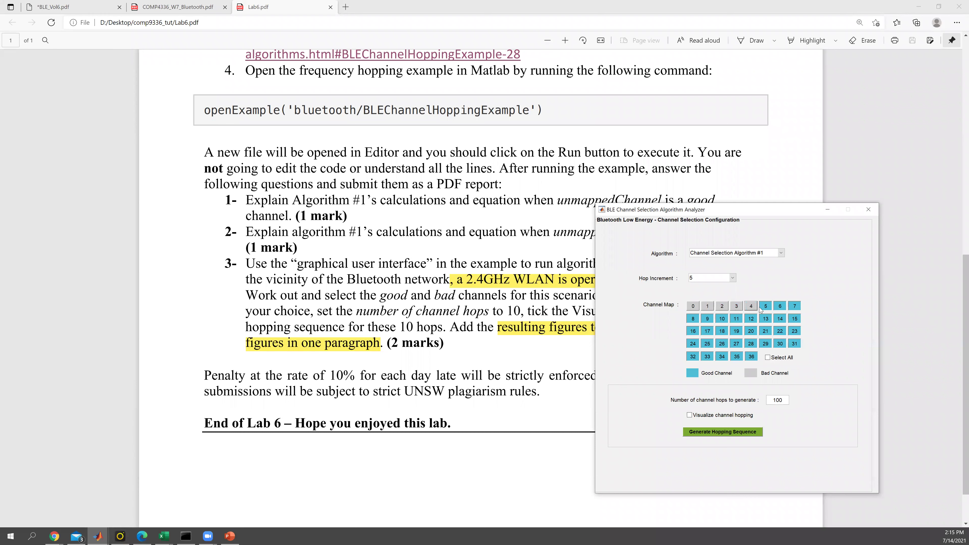
click(765, 307)
- Choose hop increment 5, set the number of channel hops to 10, and check the "10 hops" requirement in question 3
click(697, 281)
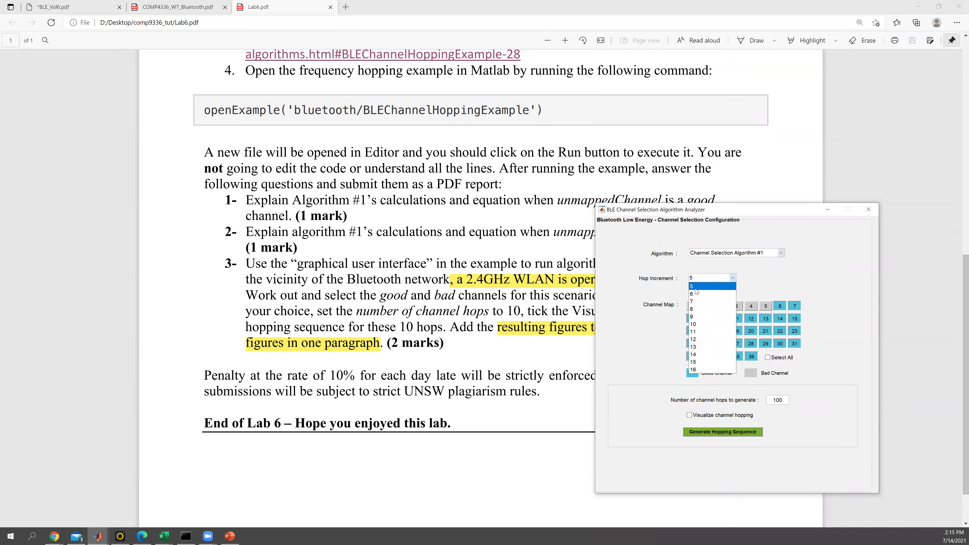
click(694, 289)
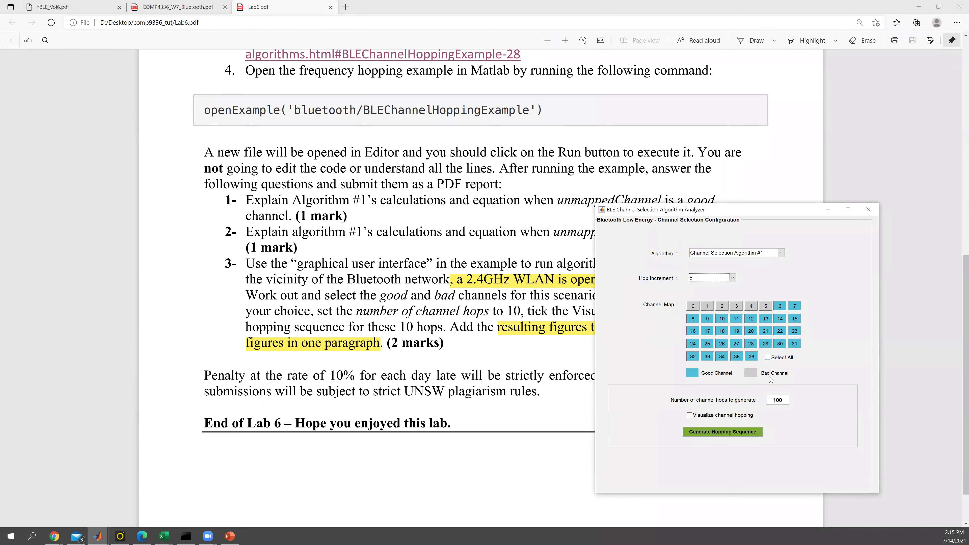
drag(771, 396, 804, 399)
text(10)
drag(448, 327, 398, 327)
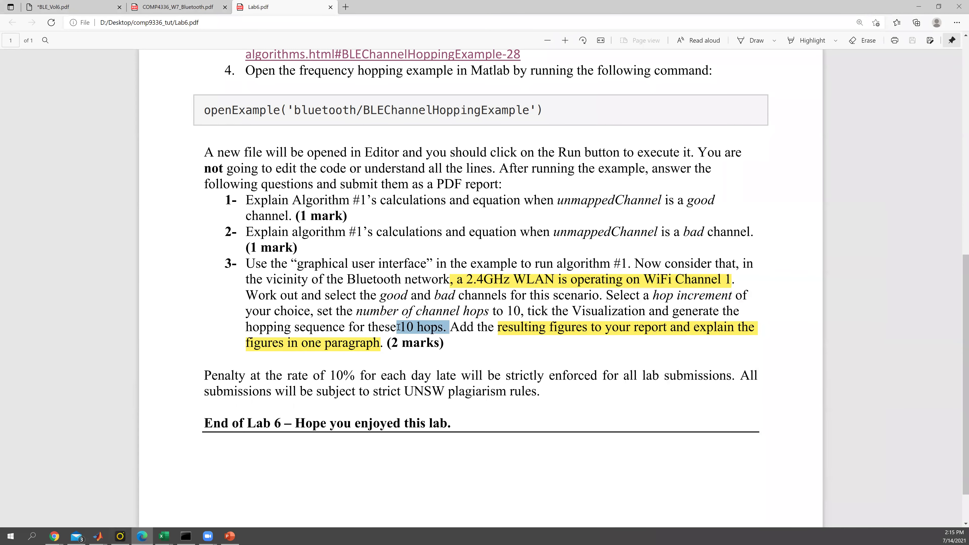
key(alt+Tab)
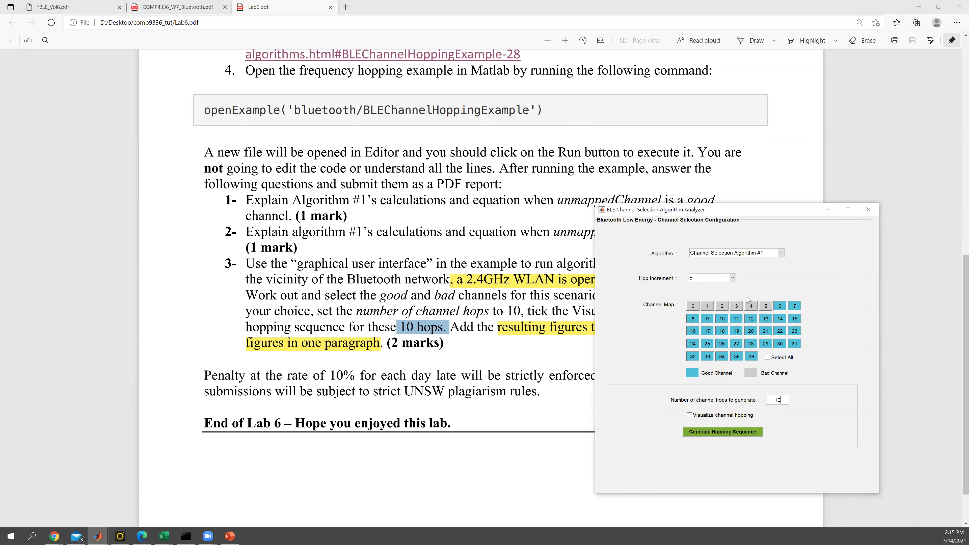
- Enable channel hopping visualization, generate the hopping sequence, and move the resulting figure off the analyzer window
click(706, 415)
click(718, 431)
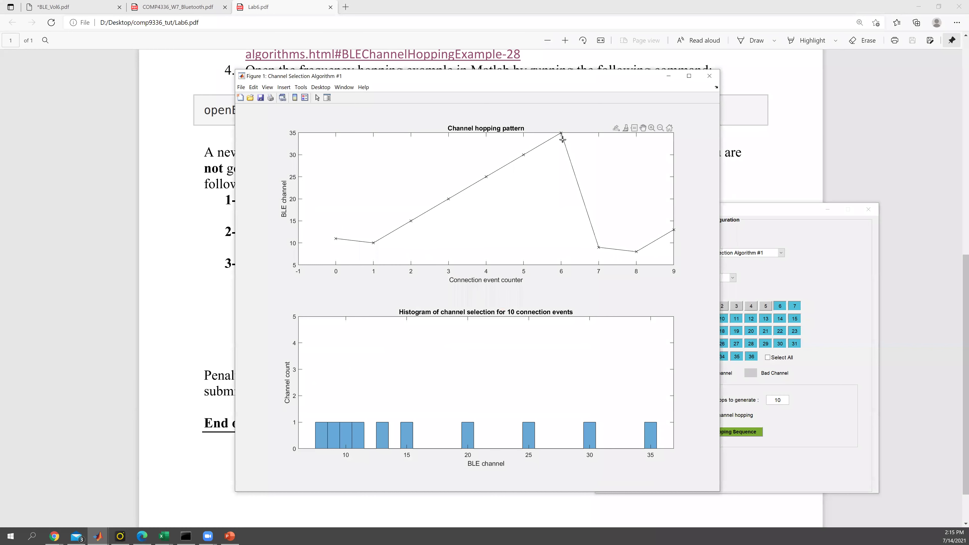
mouse_move(562, 140)
drag(528, 78, 555, 77)
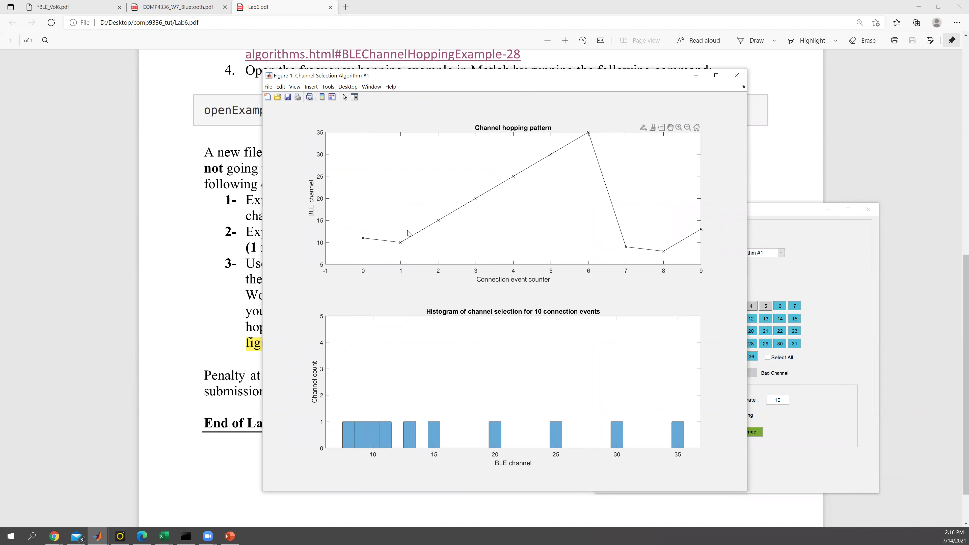
mouse_move(662, 128)
drag(518, 78, 471, 82)
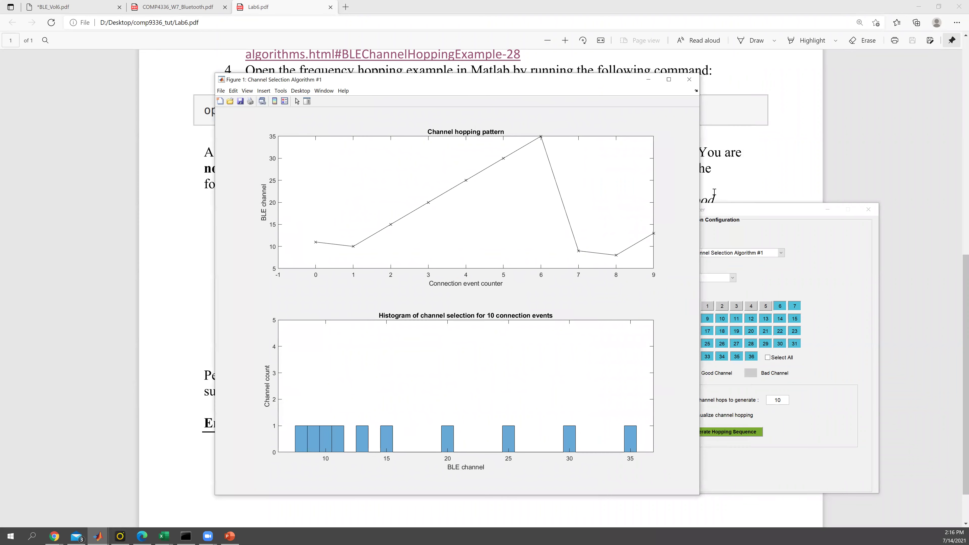
- Mark channels 6 to 12 as bad as well in the analyzer and generate a second hopping sequence
click(724, 212)
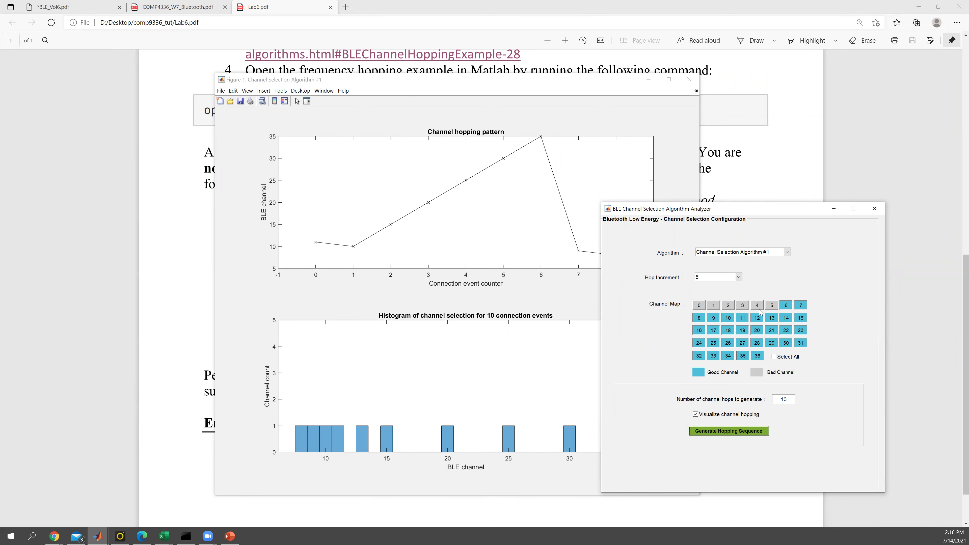
click(756, 317)
click(742, 318)
click(727, 317)
click(712, 317)
click(698, 318)
click(785, 305)
click(800, 305)
click(724, 431)
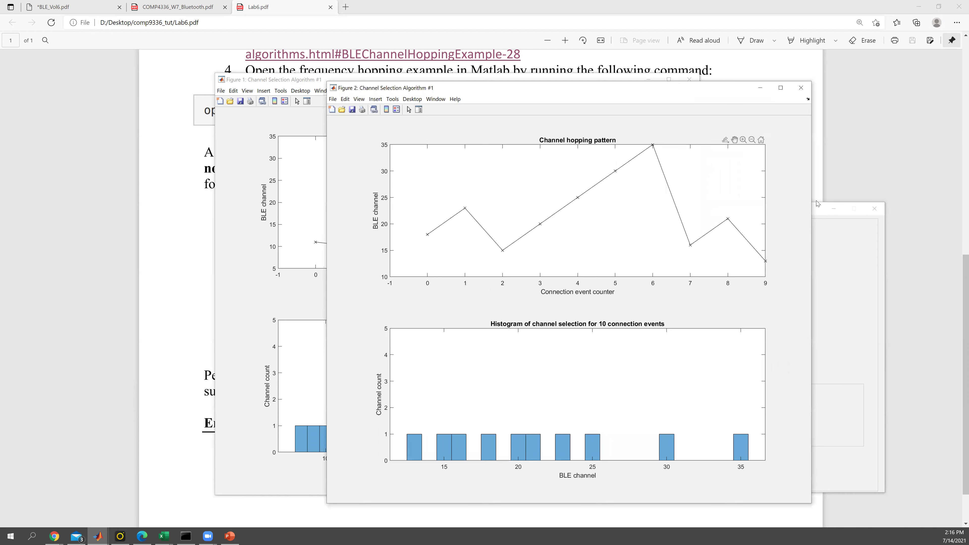
- Add channels 13, 14 and 15 to the bad channels and generate a third hopping sequence
click(819, 216)
click(774, 317)
click(785, 318)
click(797, 319)
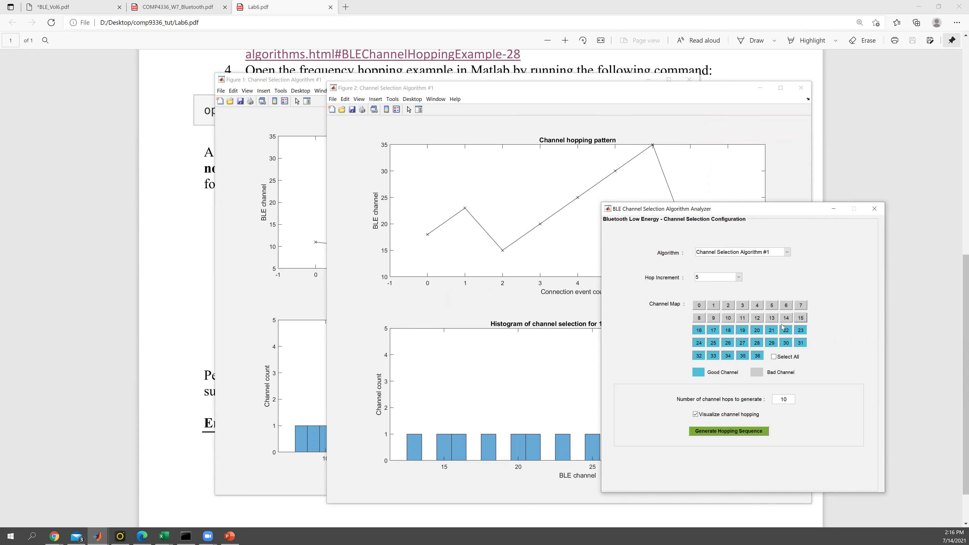
click(717, 435)
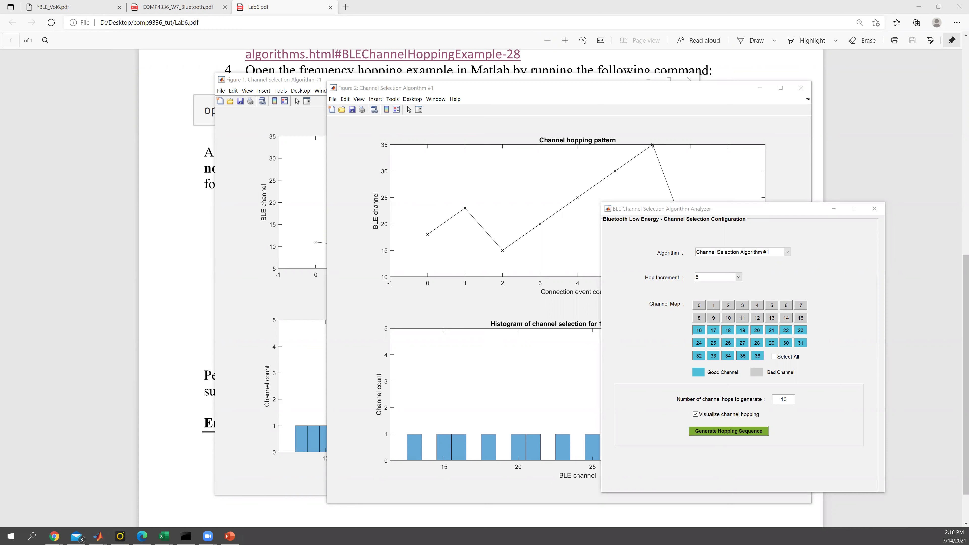
- Bring the Figure 2 plot forward, shift it slightly down, and return to the analyzer window
click(617, 90)
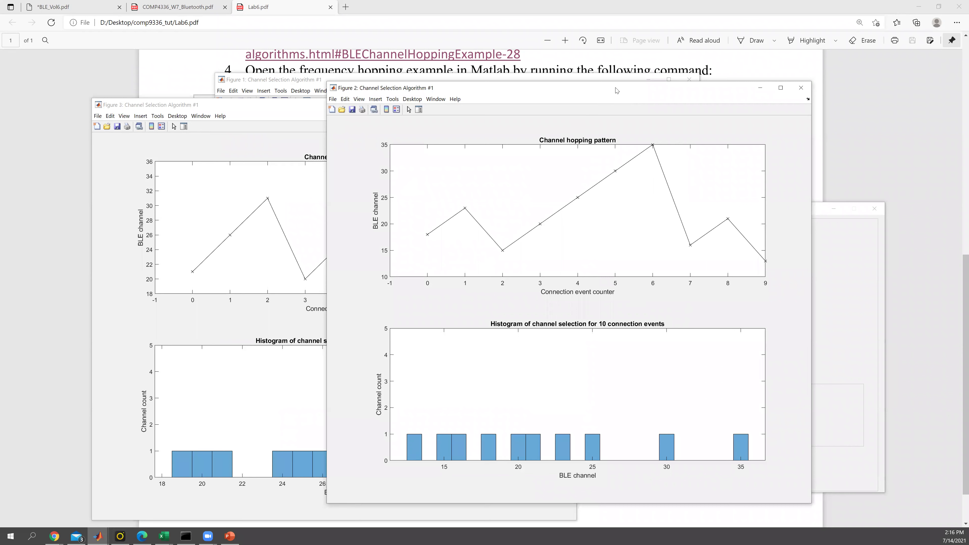
drag(616, 91, 605, 112)
click(803, 211)
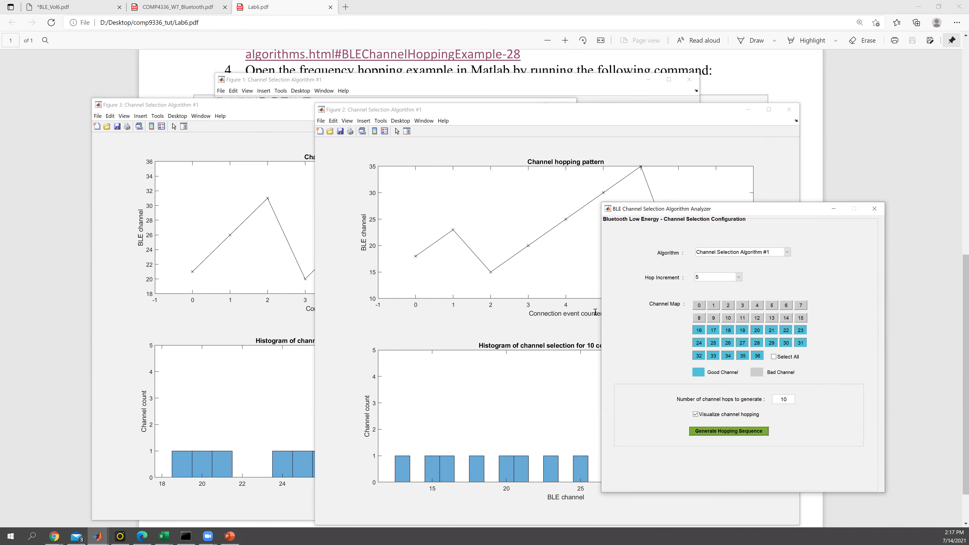
- Switch to Lab6.pdf and review the WLAN on WiFi Channel 1 condition in question 3
key(alt+Tab)
key(alt+Tab)
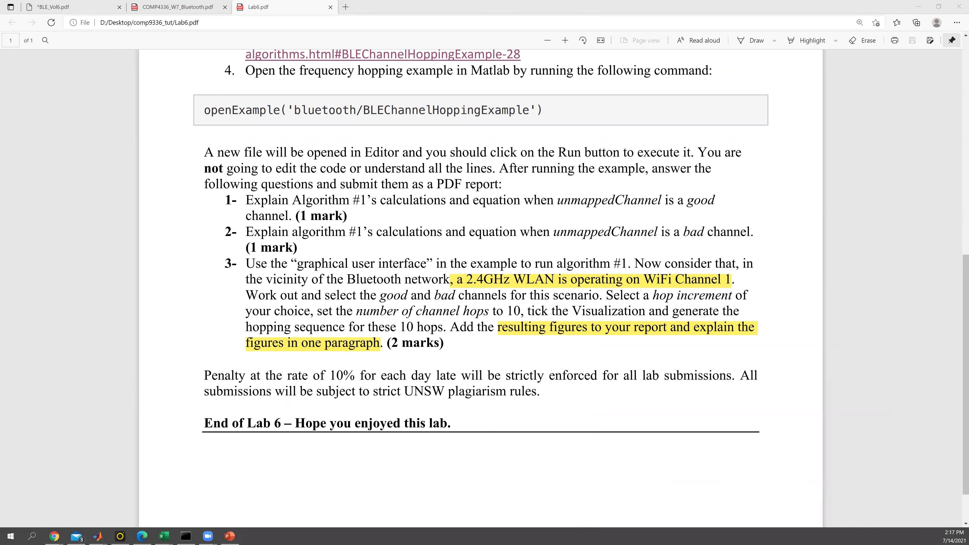
key(alt+Tab)
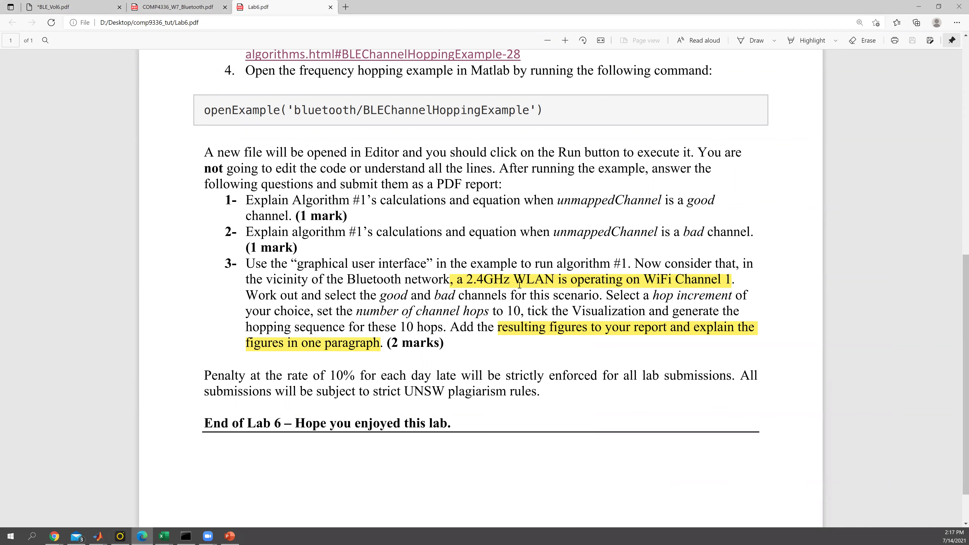
drag(512, 279, 730, 280)
click(735, 283)
click(736, 296)
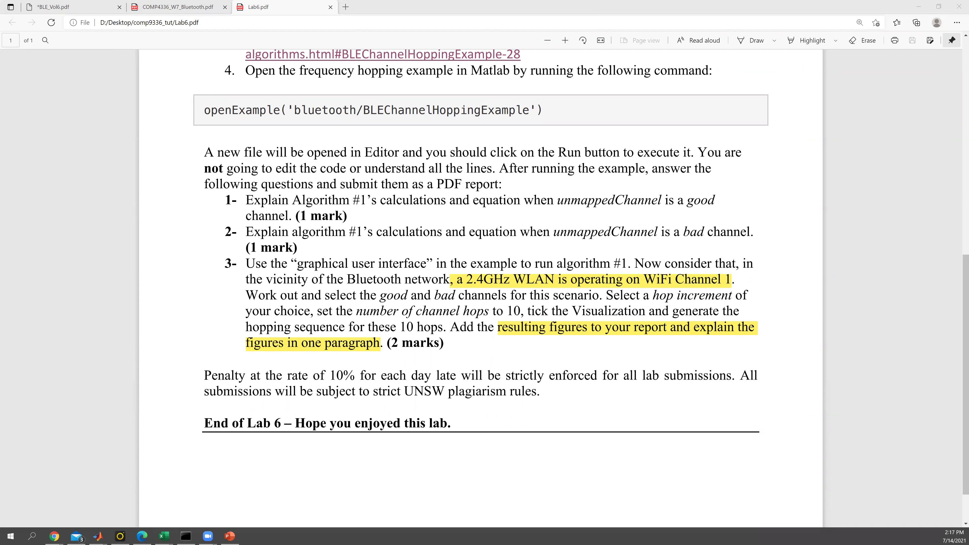
- Examine the COMP4336_W7_Bluetooth.pdf slides on BLE channels and how they overlap WiFi channels 1, 6 and 11
click(60, 64)
key(alt)
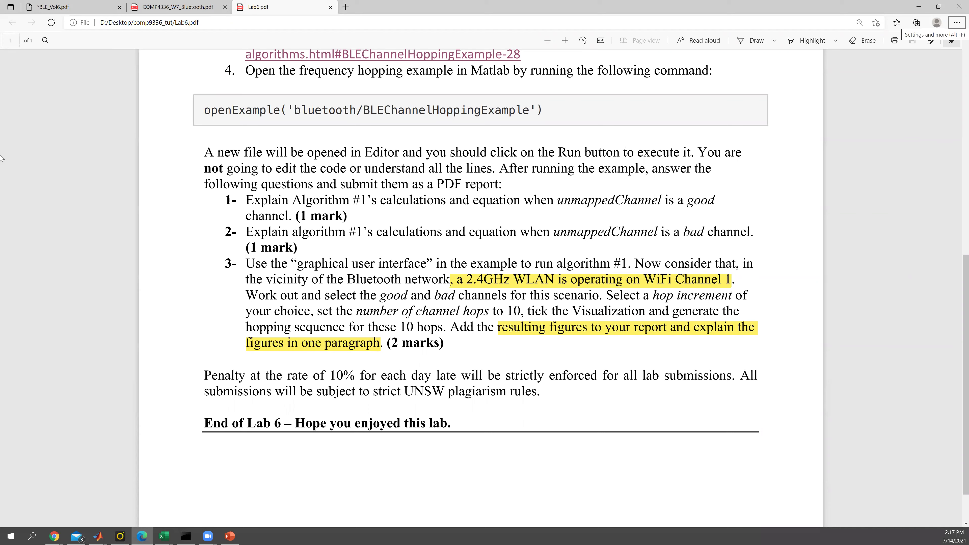
key(ctrl+shift+Tab)
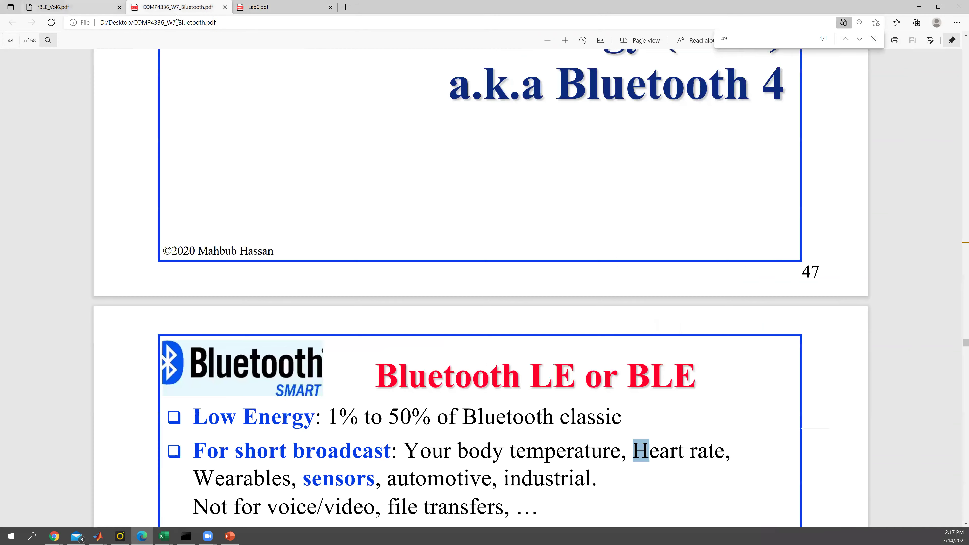
key(ctrl+shift+Tab)
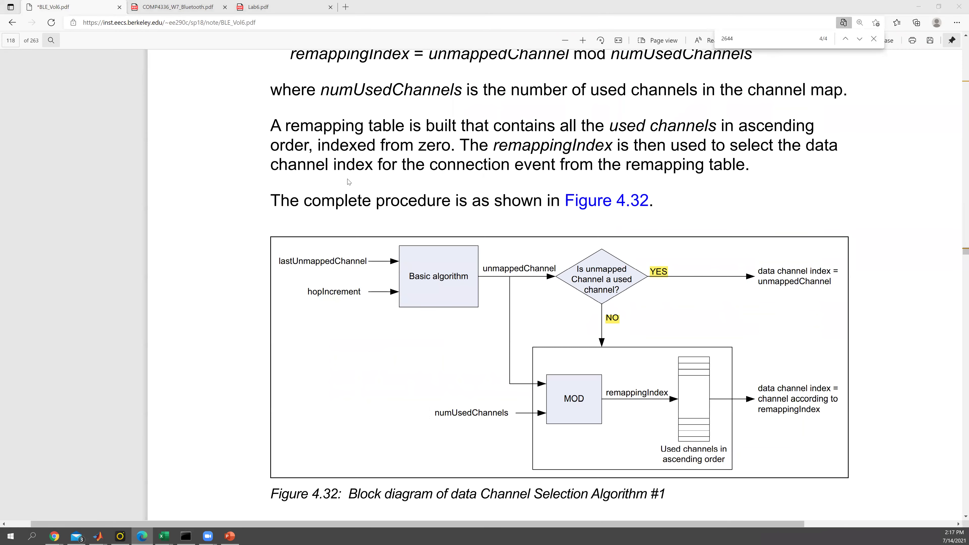
key(ctrl+Tab)
scroll(464, 262, up, 4)
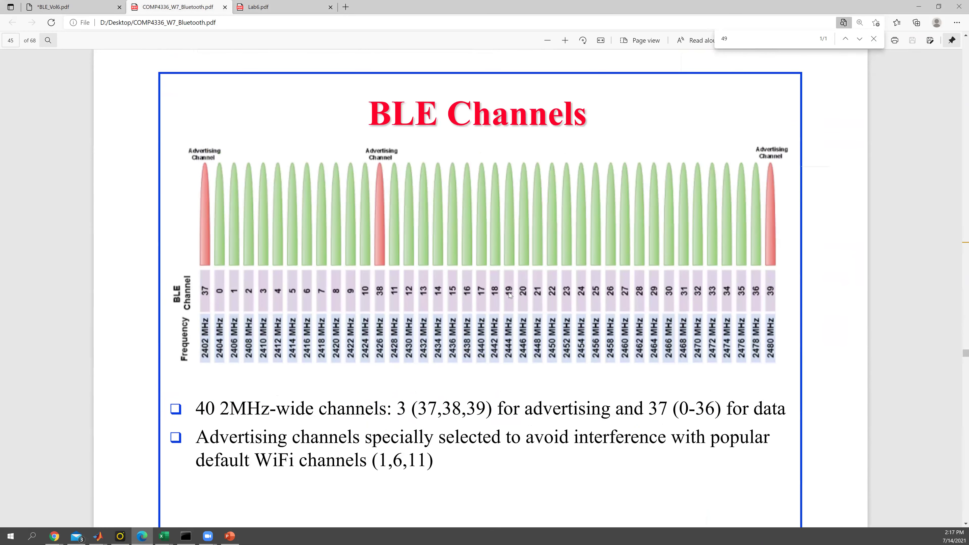
scroll(509, 292, down, 10)
scroll(445, 293, down, 5)
scroll(610, 343, up, 1)
double_click(809, 452)
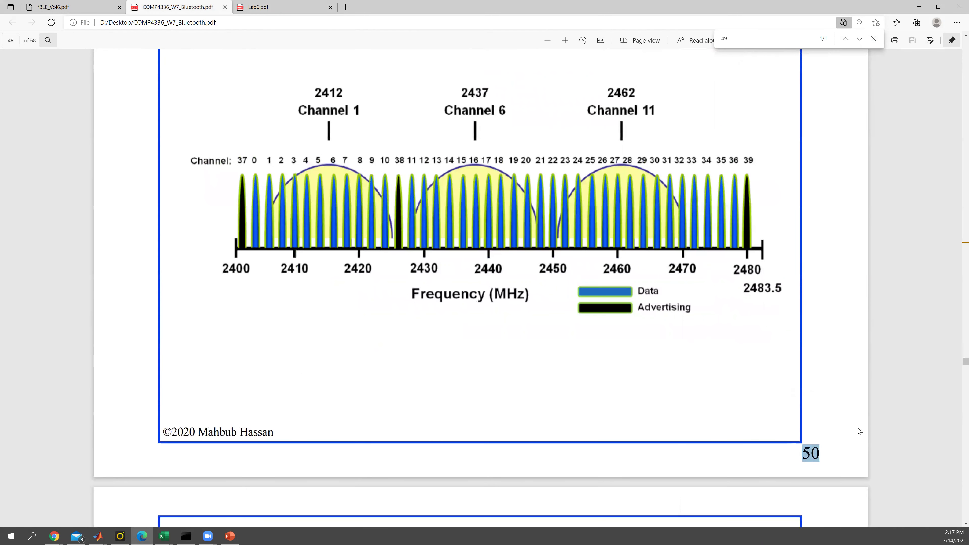
scroll(800, 412, up, 2)
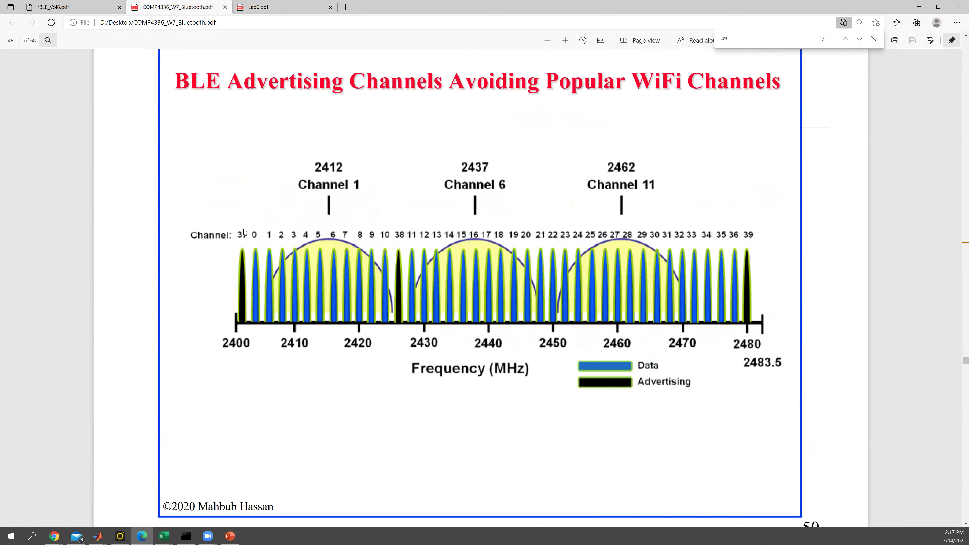
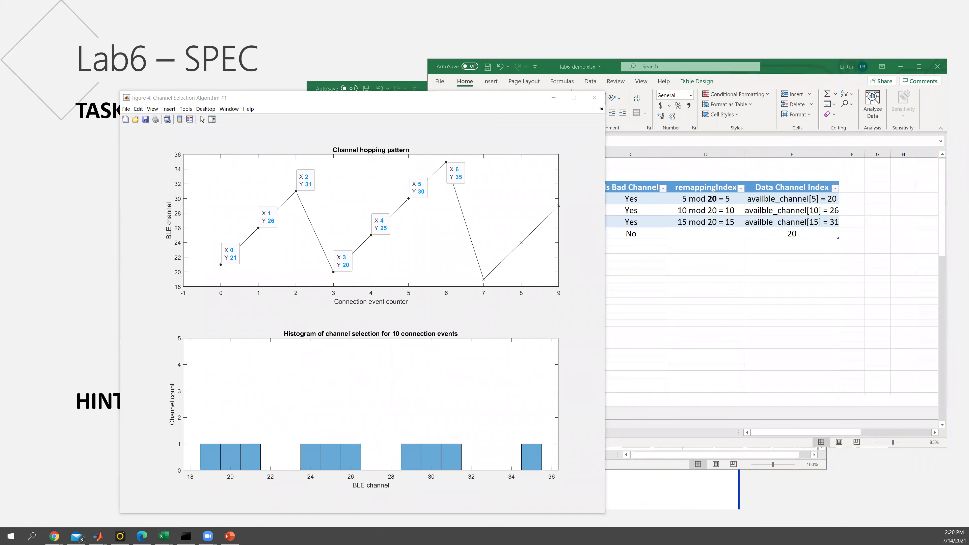
- Switch to lab6_demo.xlsx and clear the hopping table's second, third and fourth entries in rows 5 to 7
key(alt+Tab)
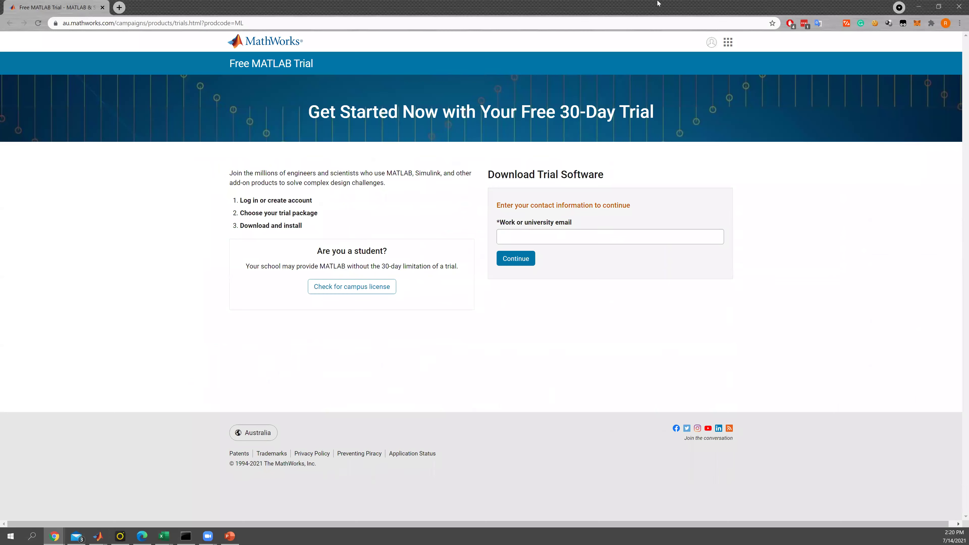
key(alt+Tab)
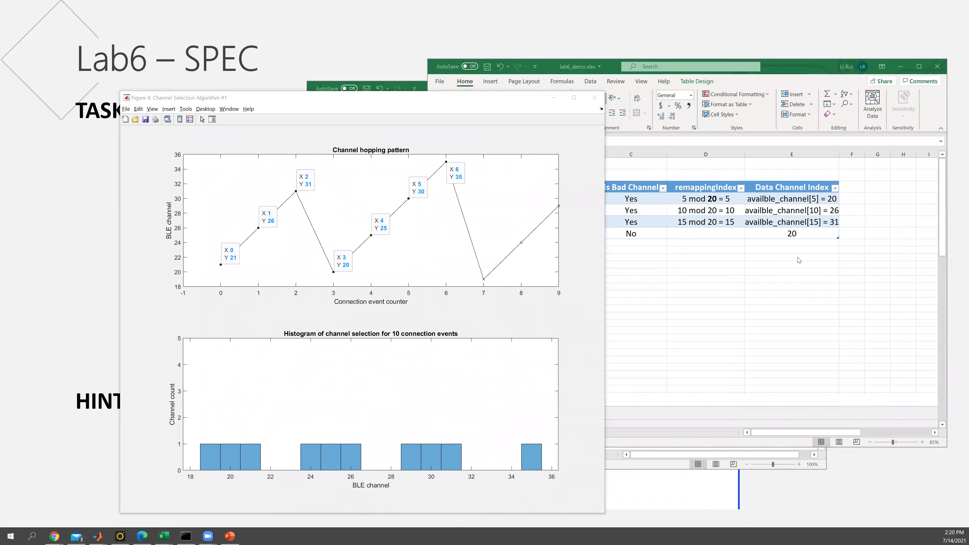
click(679, 255)
drag(484, 234, 781, 208)
key(Delete)
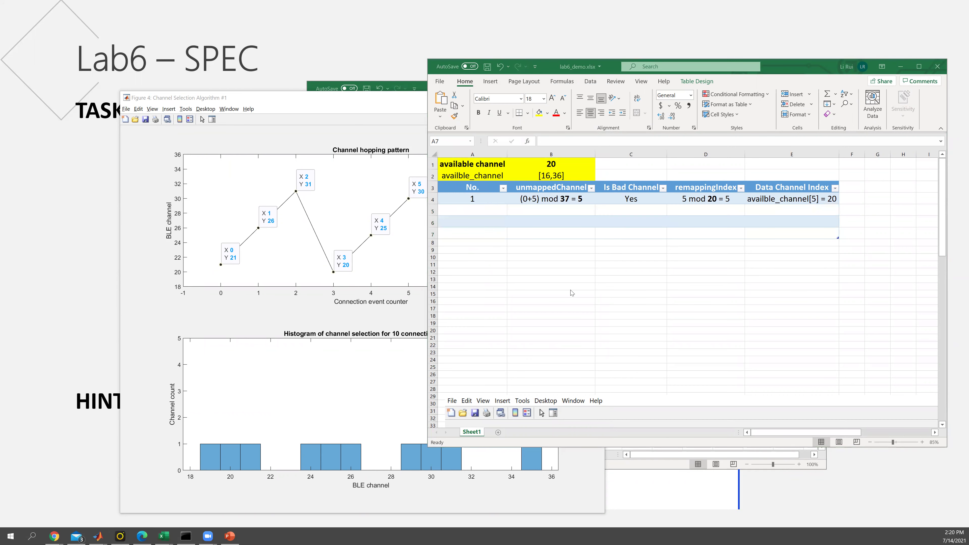
click(553, 276)
key(alt)
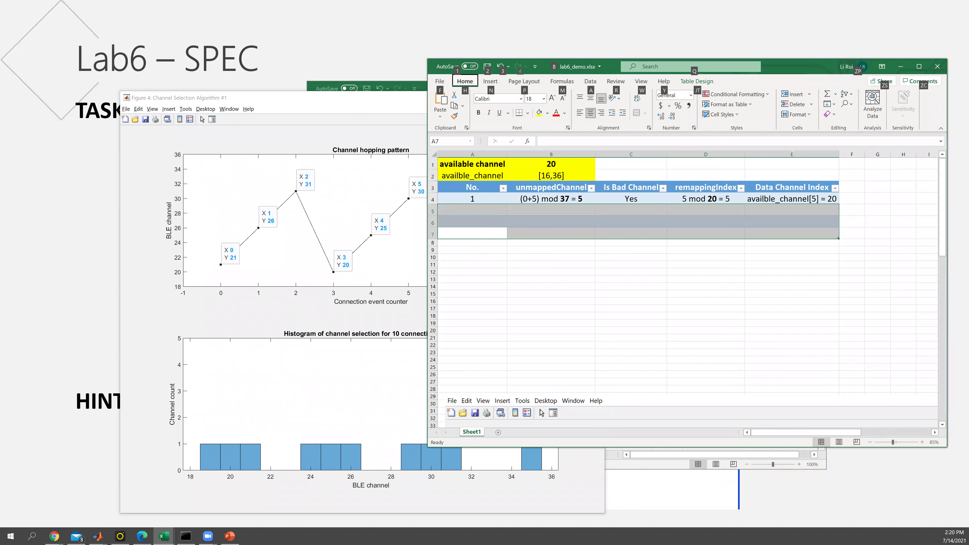
- Review the first unmapped channel formula and compare the workbook's available channel count with the good channels in the analyzer's channel map
click(538, 199)
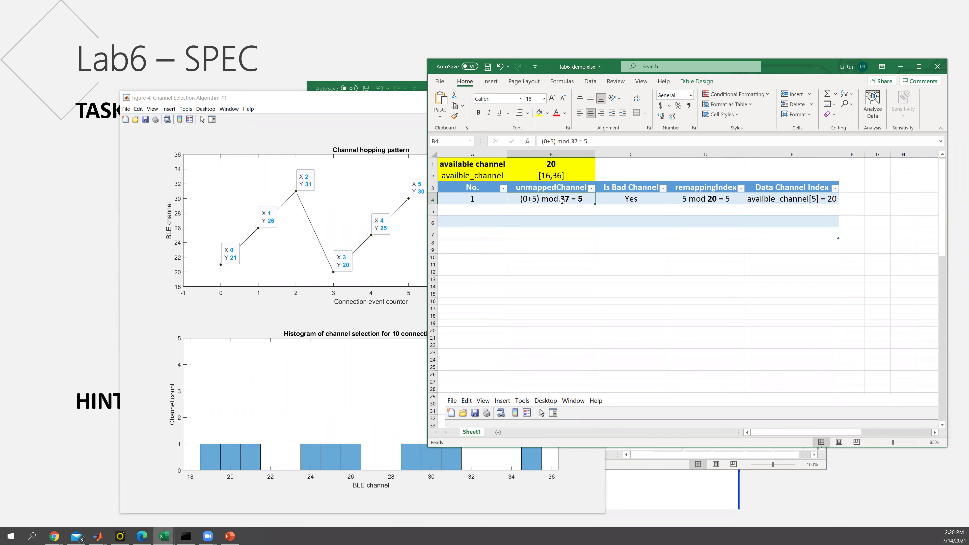
click(494, 164)
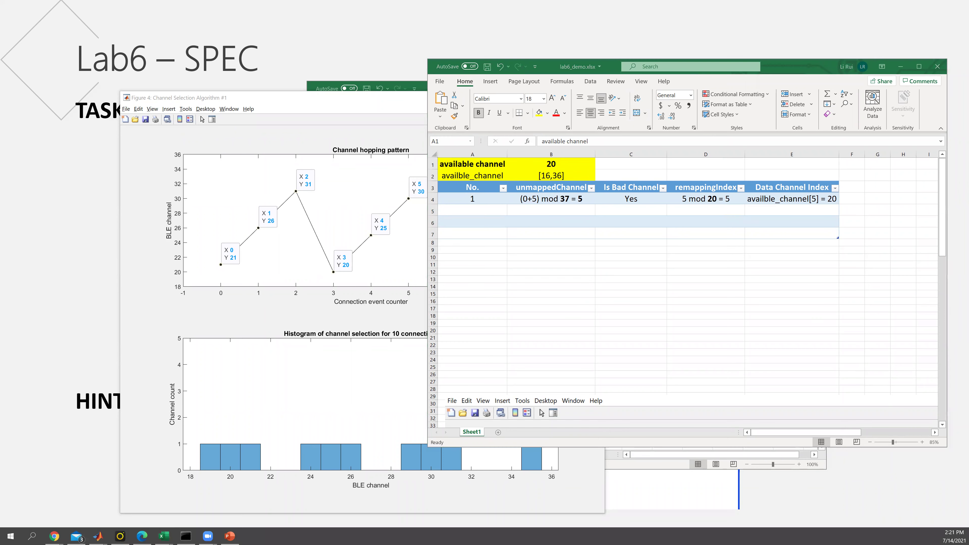
key(alt+Tab)
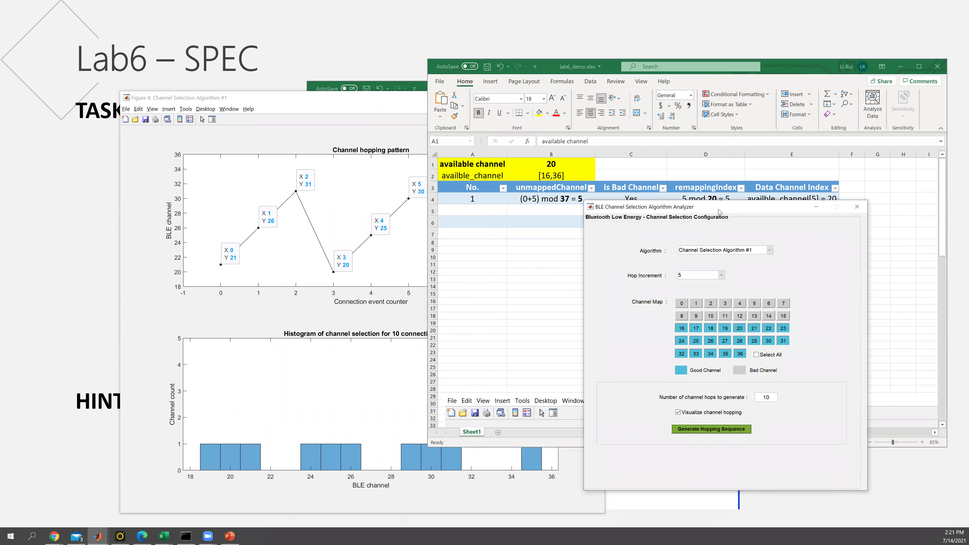
drag(718, 210, 673, 212)
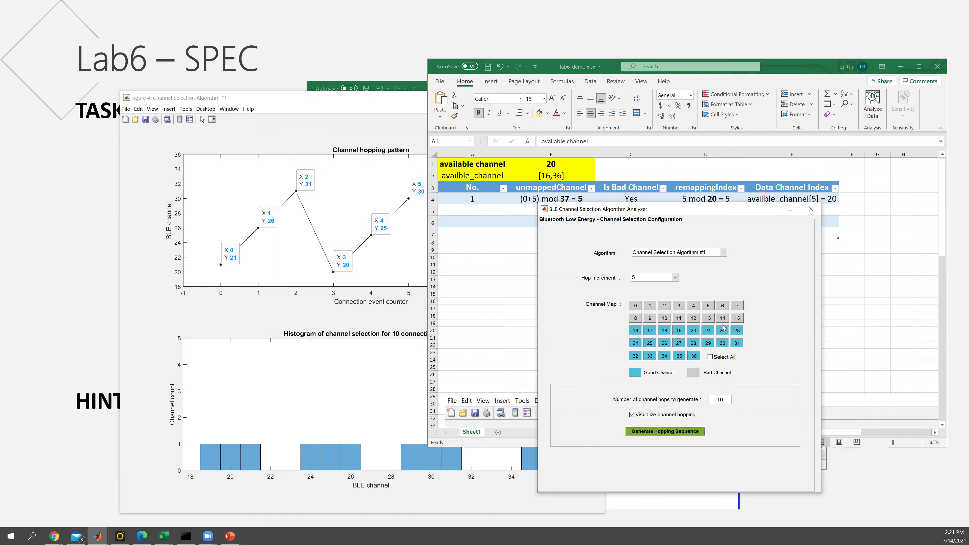
click(486, 168)
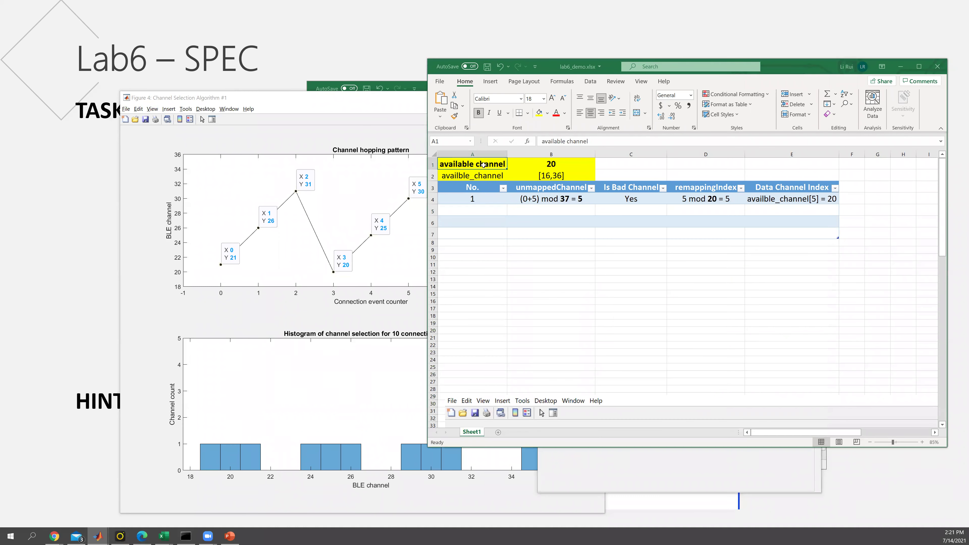
click(542, 163)
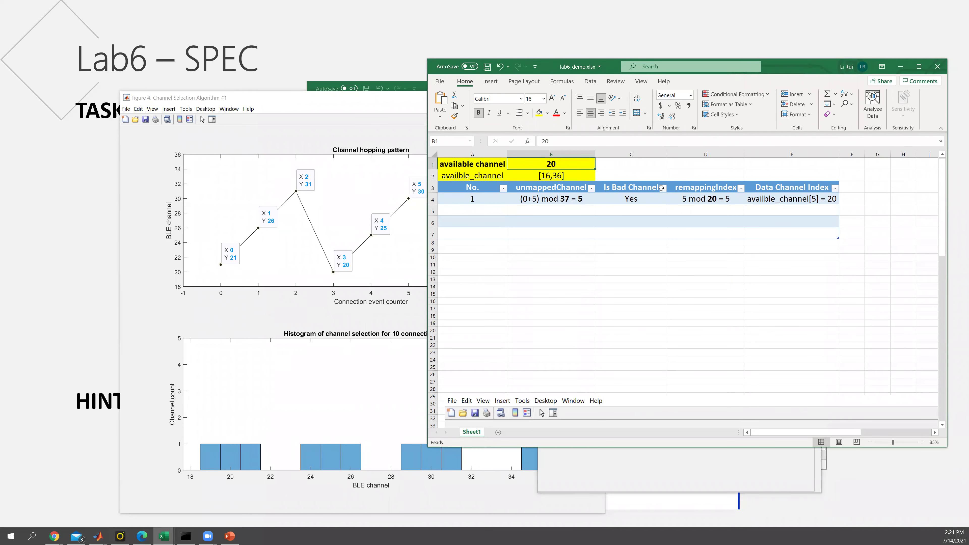
key(alt+Tab)
key(alt+Tab)
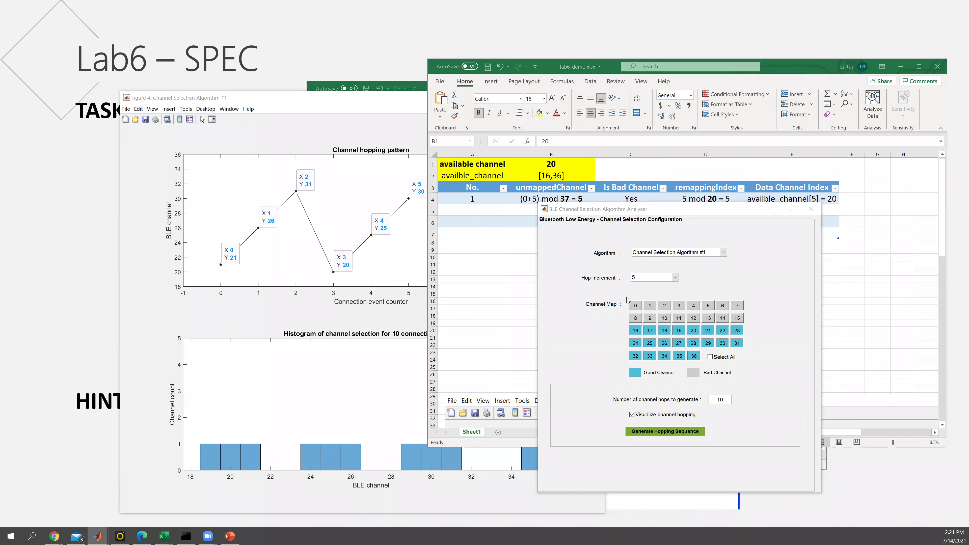
click(614, 331)
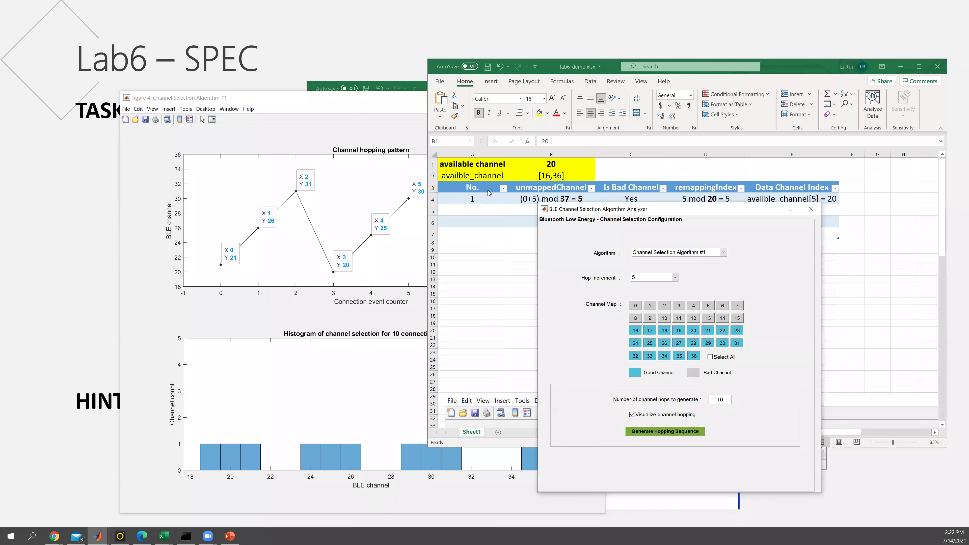
- Set the available channel count in cell B1 to 21 and check the channel range in B2 against the analyzer's channel map
click(546, 170)
double_click(551, 165)
key(BackSpace)
text(1)
click(644, 175)
click(568, 165)
click(566, 174)
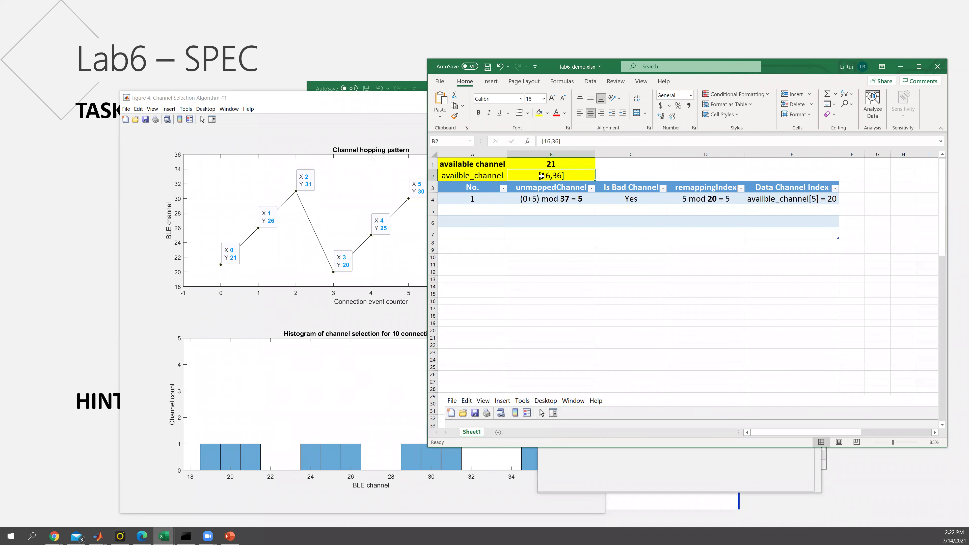
click(661, 468)
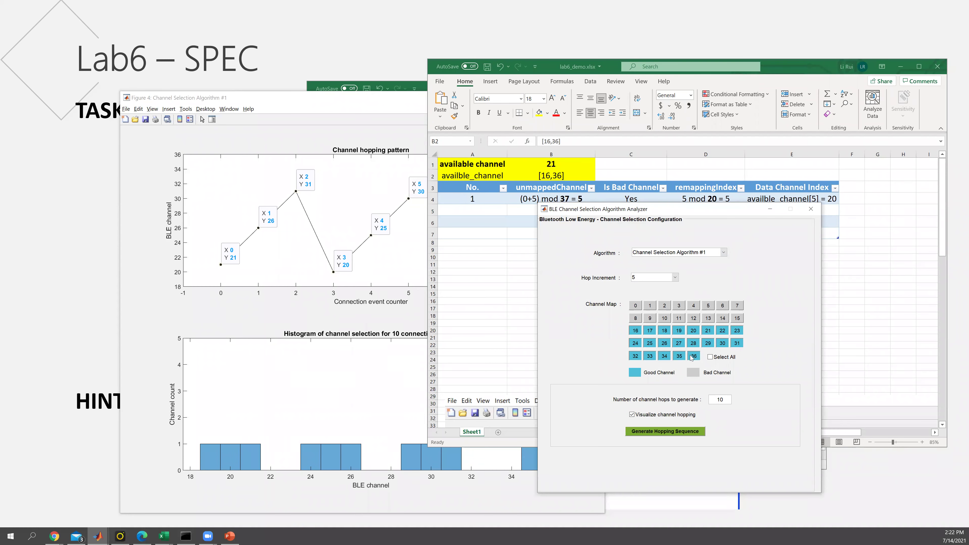
click(559, 175)
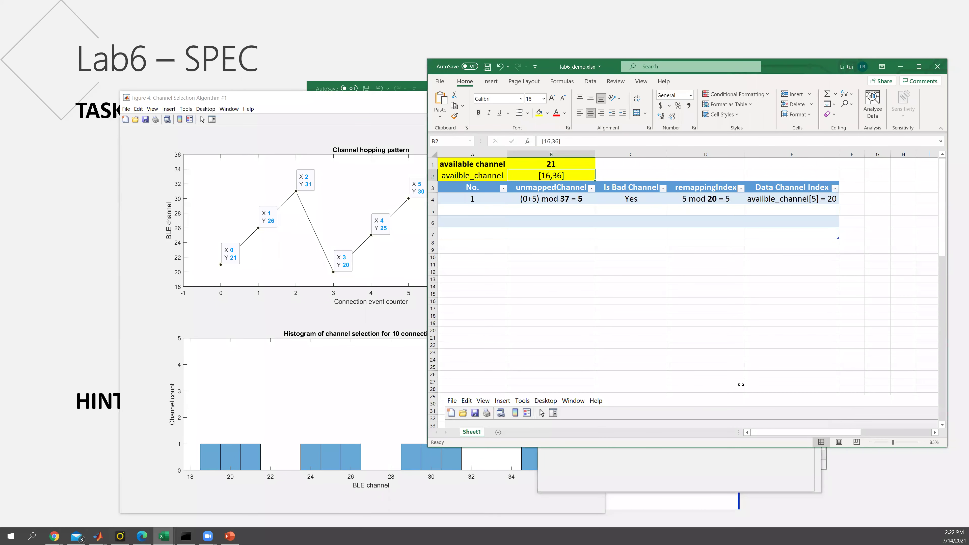
- Switch to the PyCharm Python Console and arrange it with the workbook so the available channel cells stay in view
key(alt+Tab)
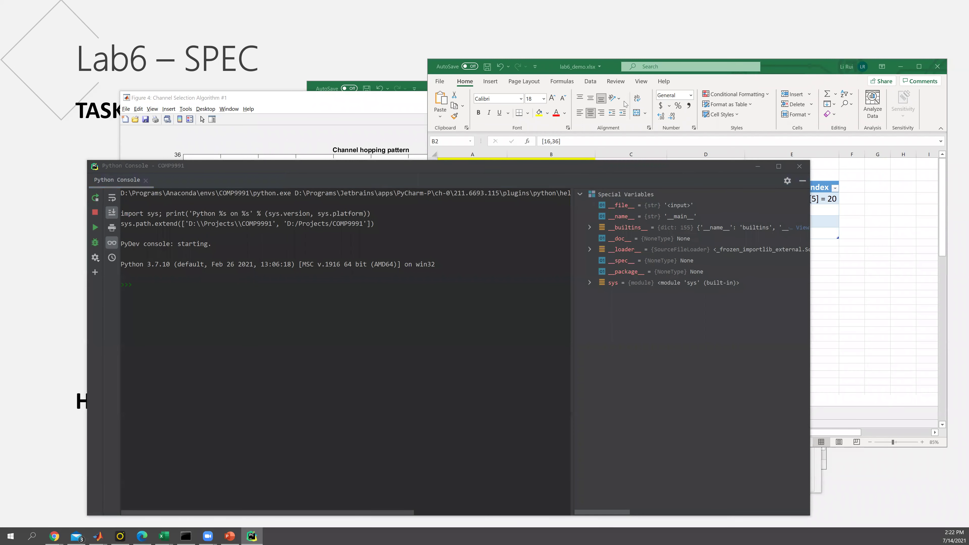
drag(524, 166, 624, 175)
drag(612, 70, 616, 49)
click(290, 306)
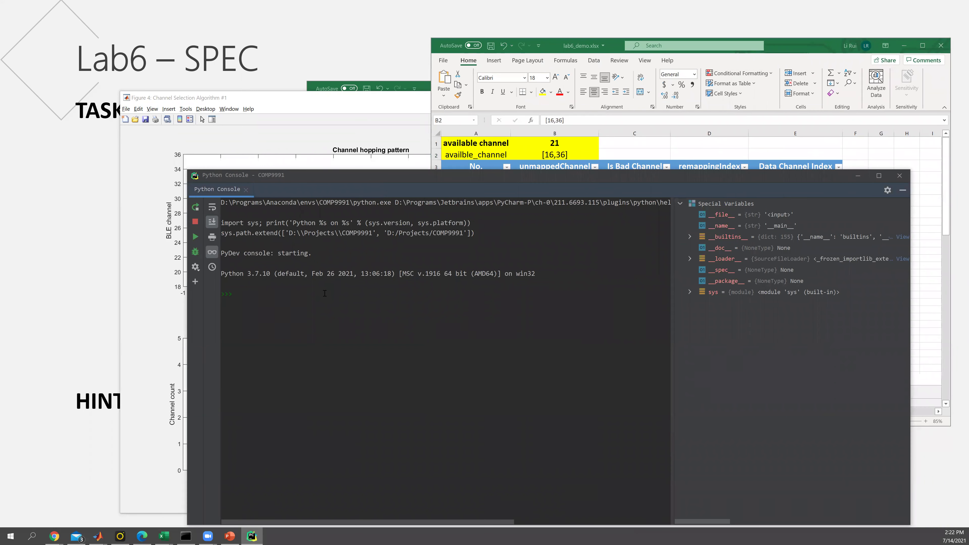
- Try to define the available channel list in the console with AC = list(range((16,37)))
text(ac)
key(BackSpace)
text(AC = list(range()
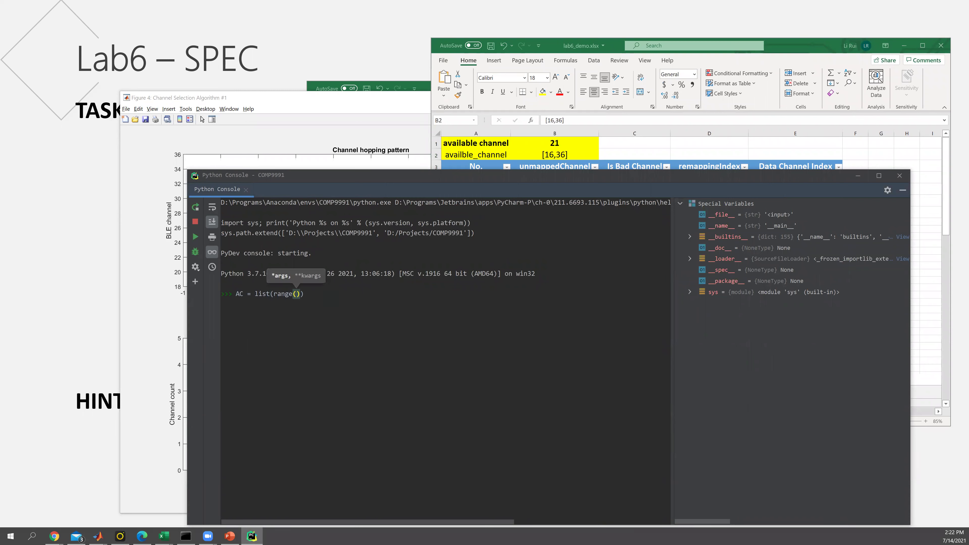
text((16,)
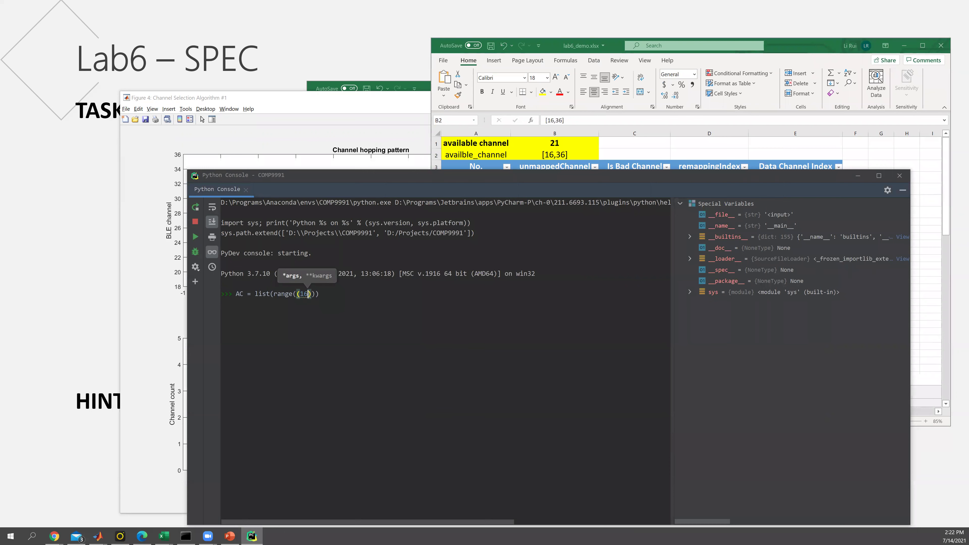
text(37)
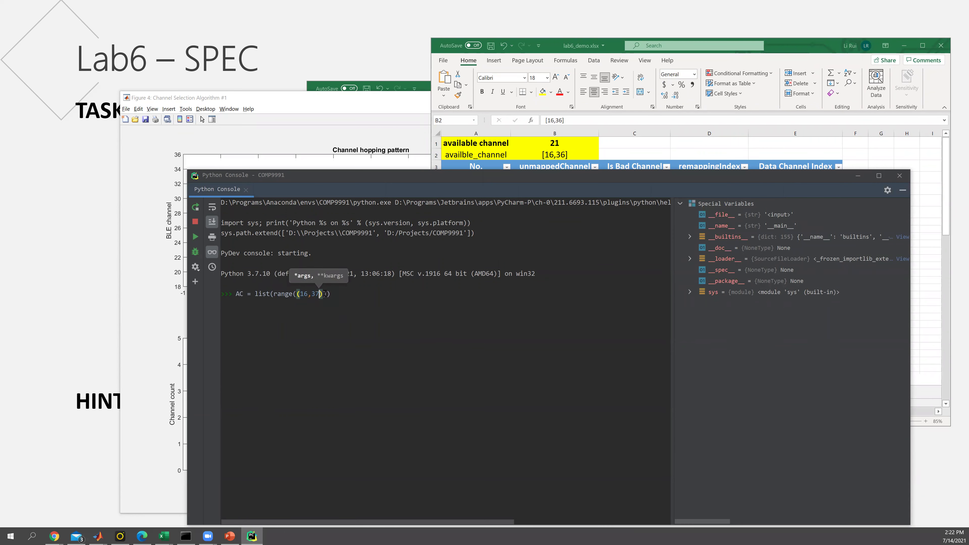
key(Return)
- Correct the previous command to AC = list(range(16,37)) by removing the extra parentheses, and run it
key(Up)
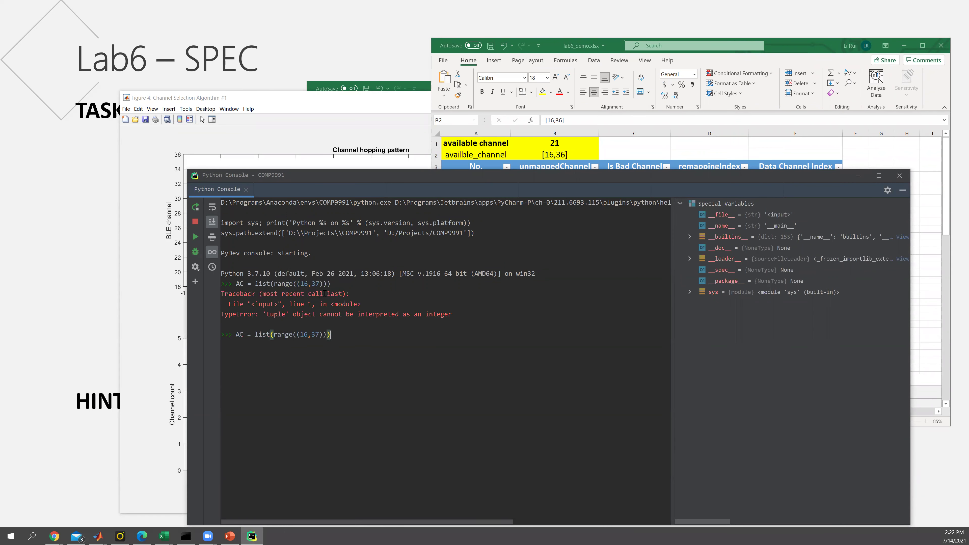
click(323, 334)
click(298, 335)
key(BackSpace)
key(Return)
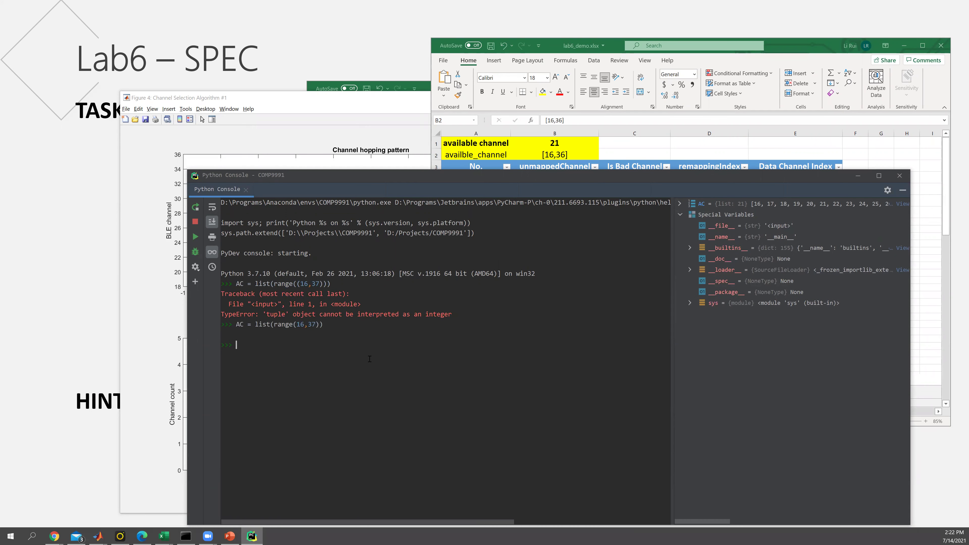
- Print AC and copy the resulting list into cell C2 of the workbook, beside the available channel range
text(AC)
key(Return)
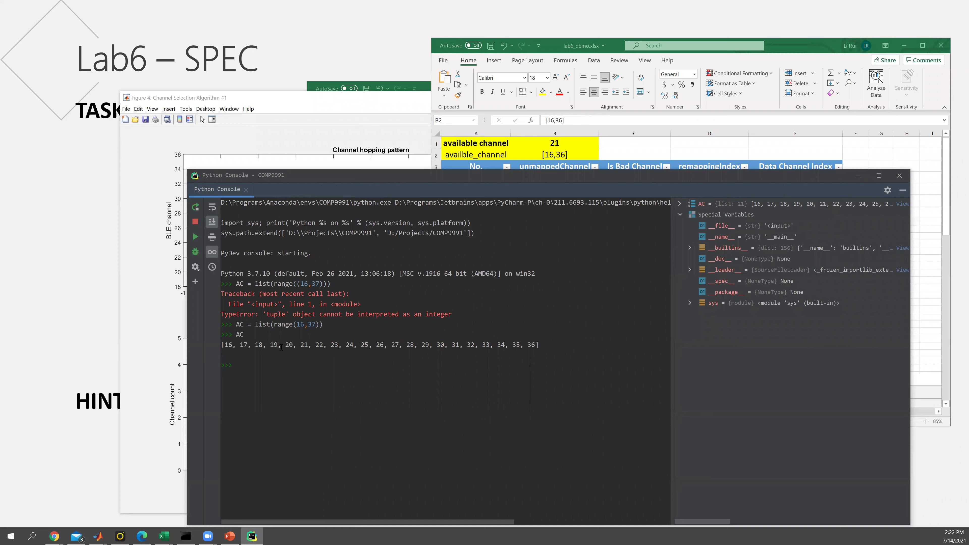
mouse_move(237, 344)
mouse_down()
mouse_move(599, 342)
mouse_move(224, 344)
mouse_up()
click(520, 347)
triple_click(434, 344)
key(ctrl+c)
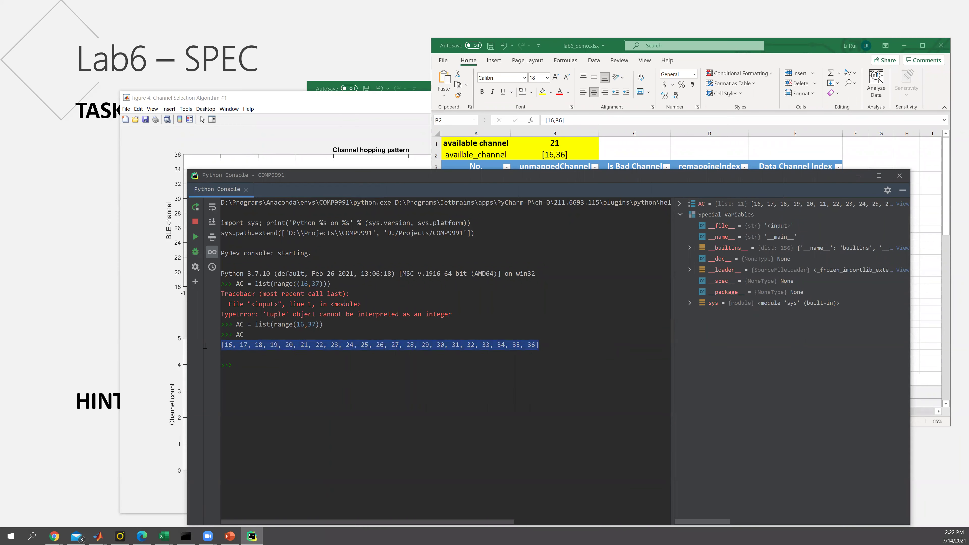
click(602, 153)
key(ctrl+v)
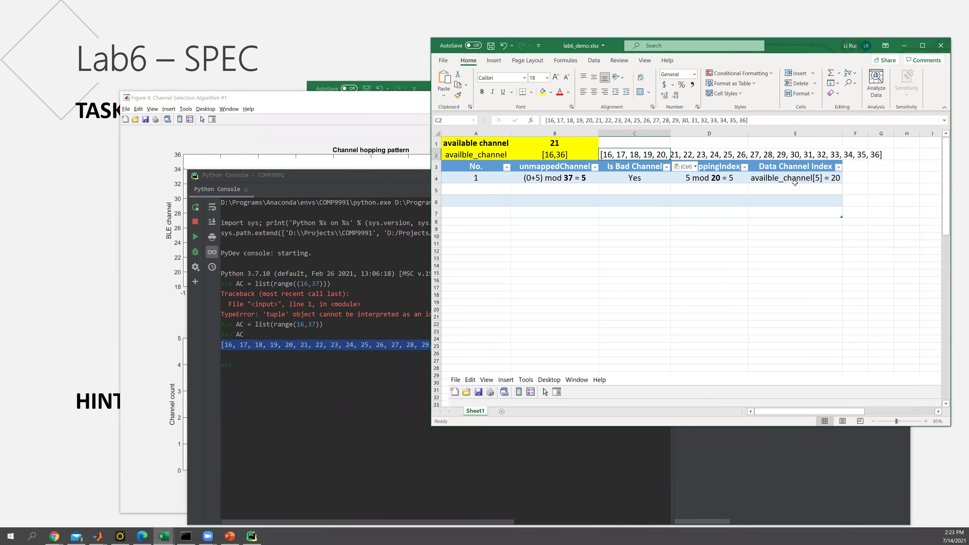
click(709, 211)
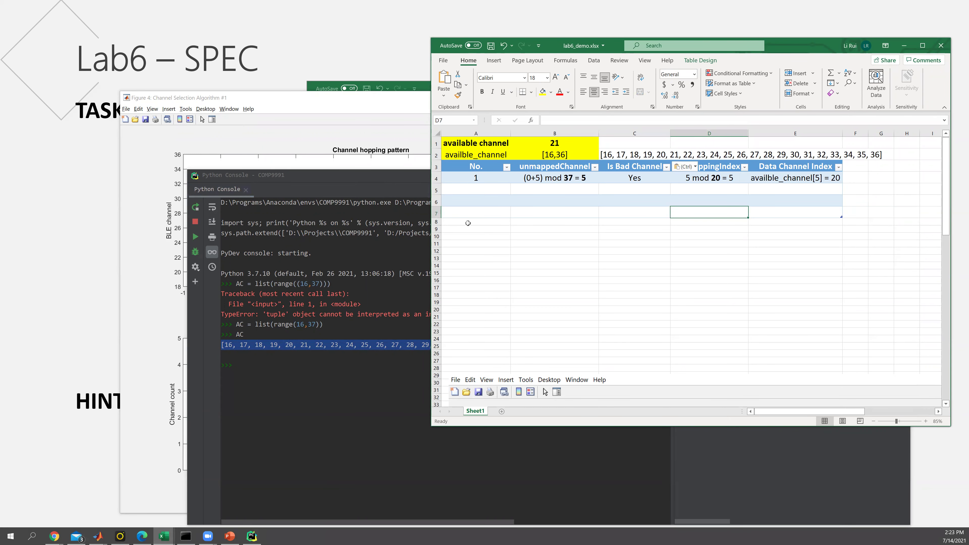
- Run len(AC) in the Python Console and compare it with the available channel count in cell B1
click(283, 400)
text(len(AC)
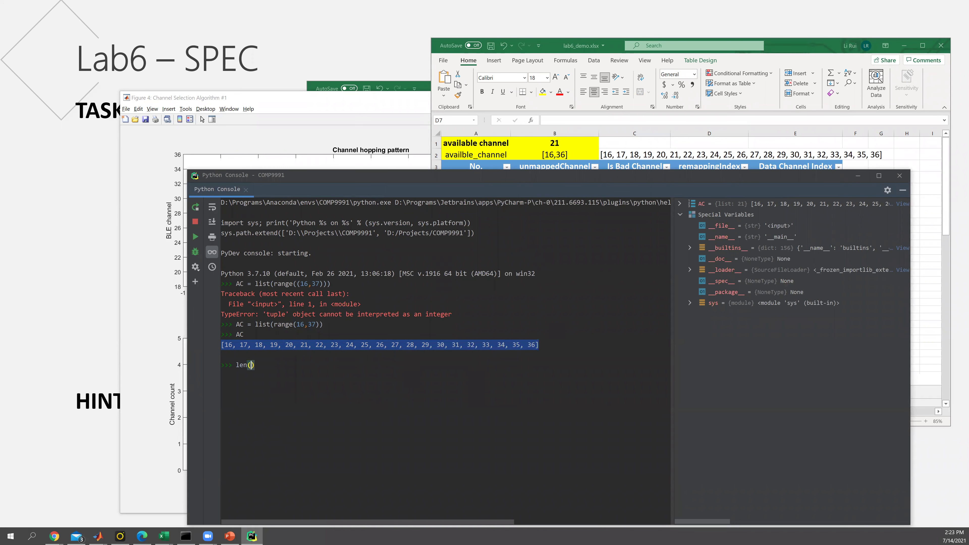
key(Return)
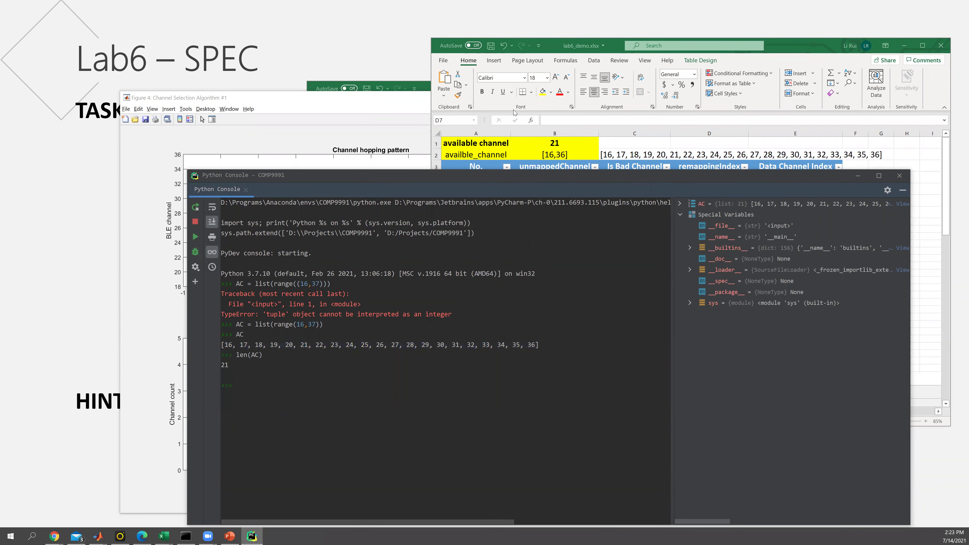
click(552, 143)
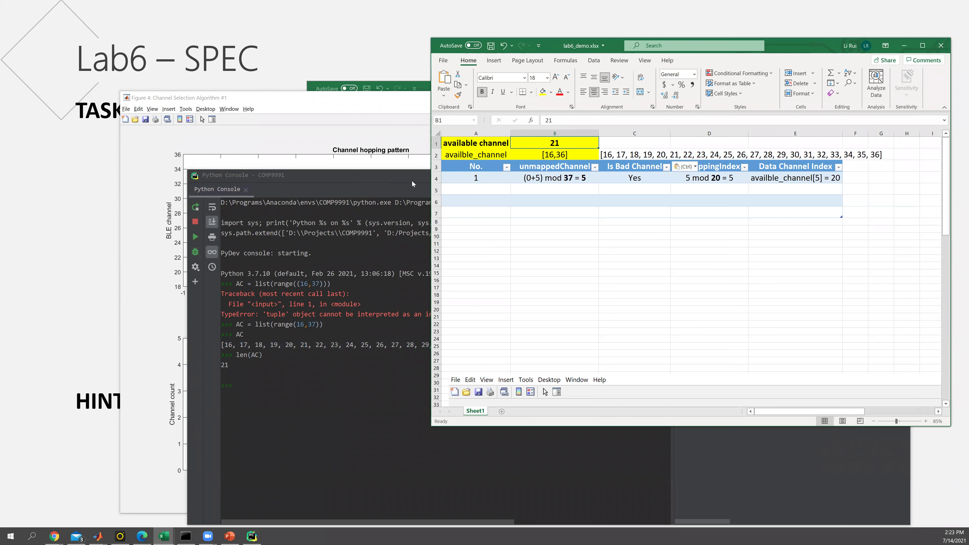
- Compare the first hop's entries in the workbook with the first point of the MATLAB channel hopping plot
click(397, 150)
key(alt+Tab)
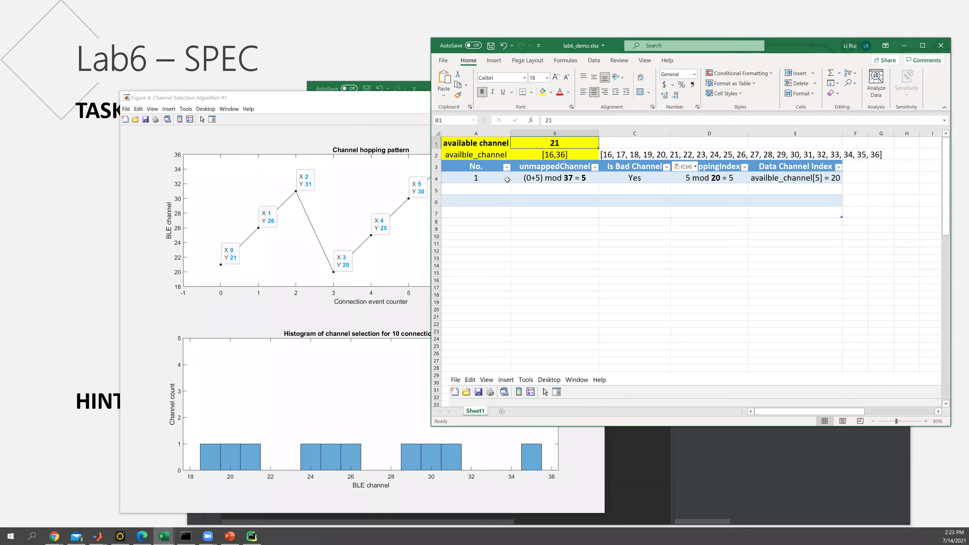
click(544, 176)
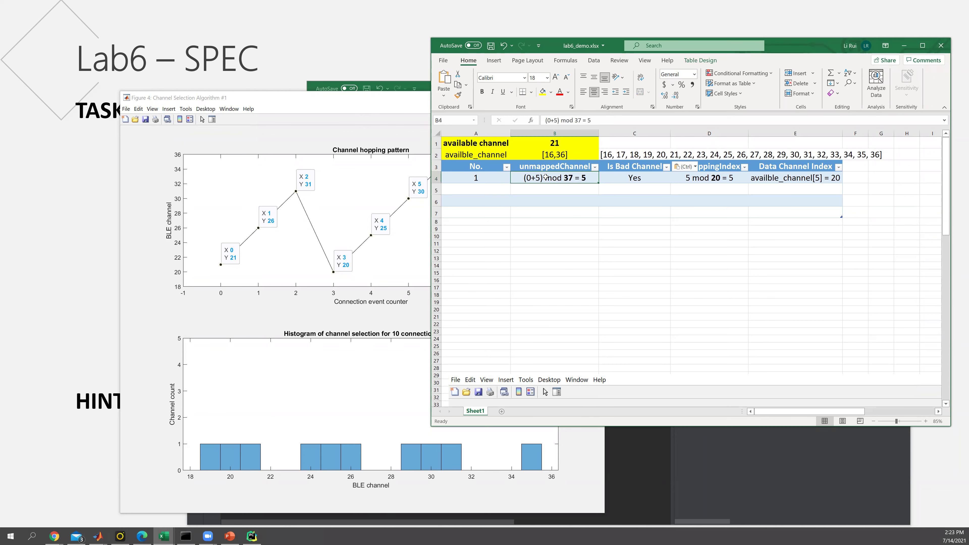
click(227, 264)
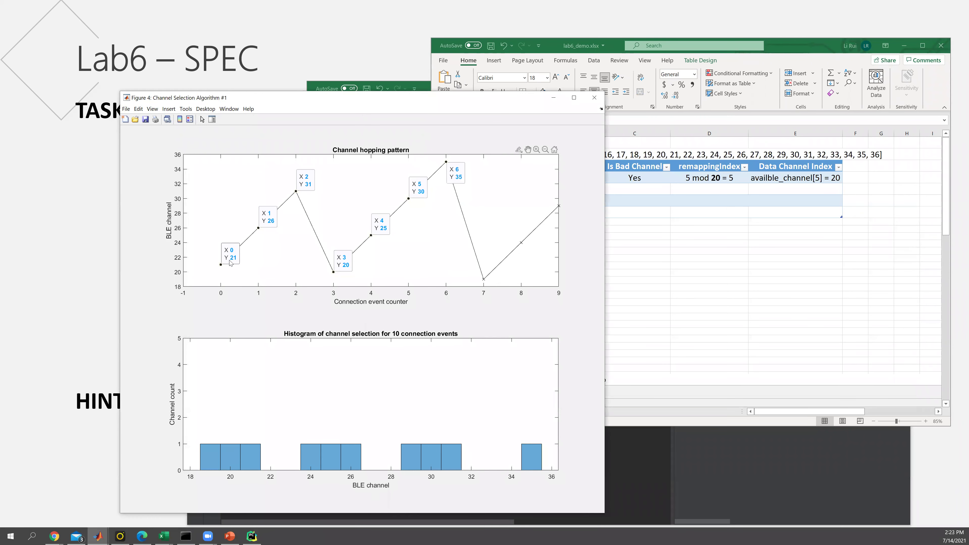
key(alt+Tab)
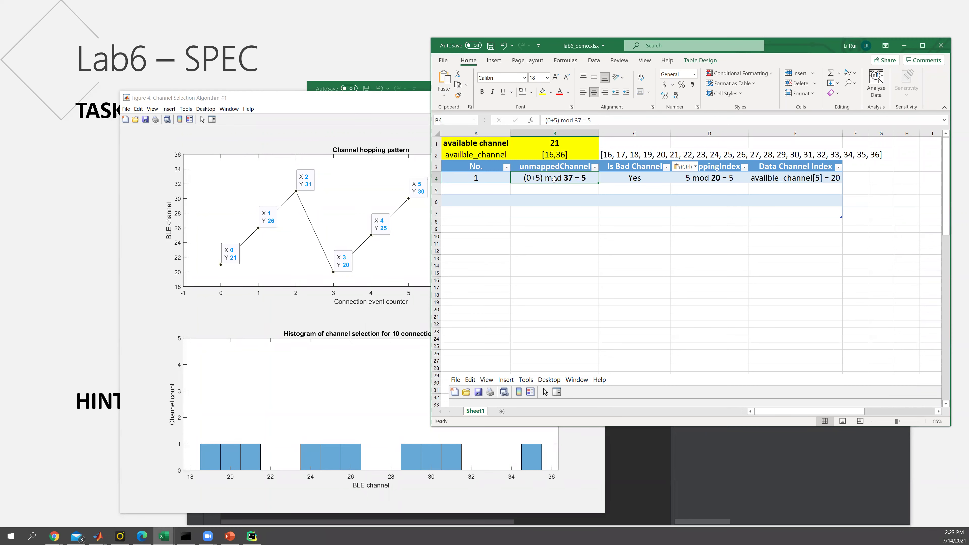
- Switch to the Bluetooth specification PDF and highlight the lastUnmappedChannel + hopIncrement part of the unmappedChannel formula
key(alt+Tab)
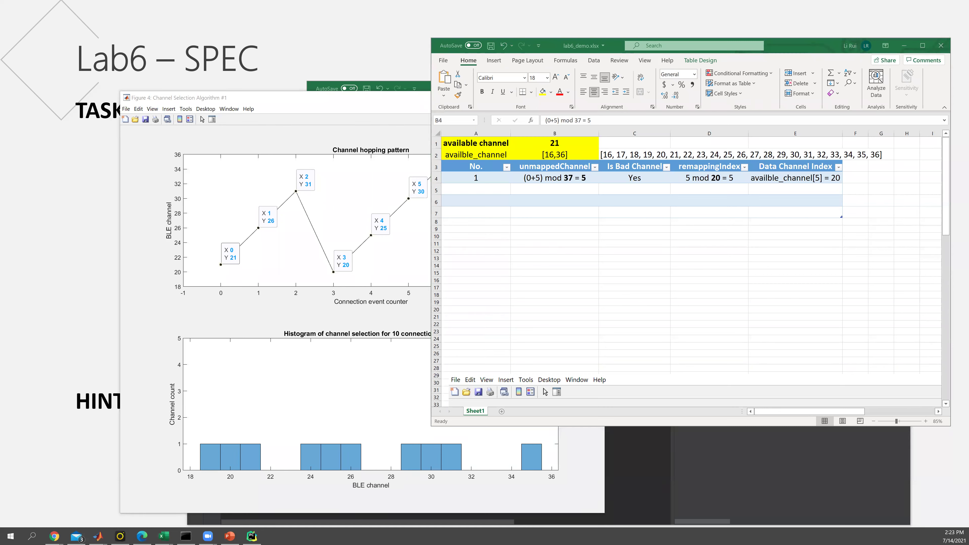
key(alt+Tab)
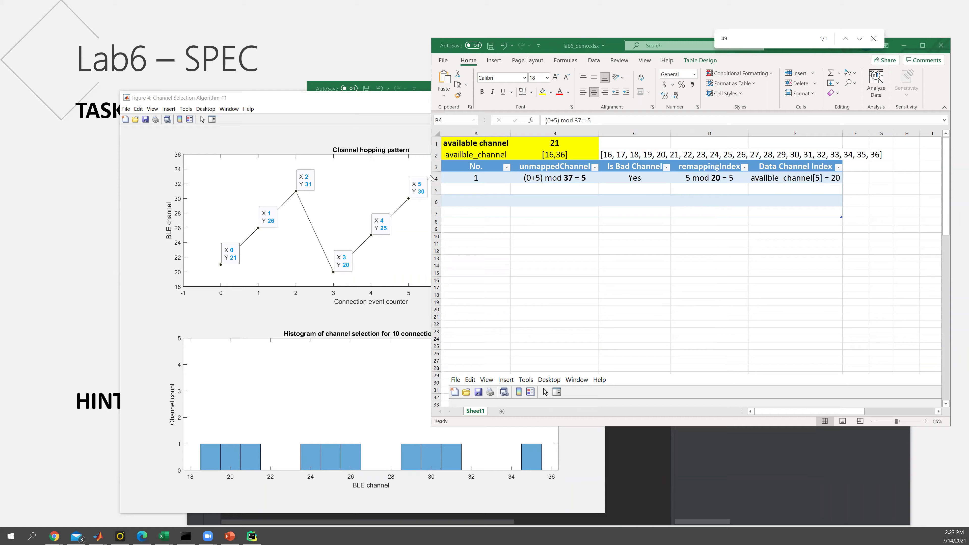
key(ctrl+shift+Tab)
scroll(355, 255, up, 6)
scroll(337, 290, up, 6)
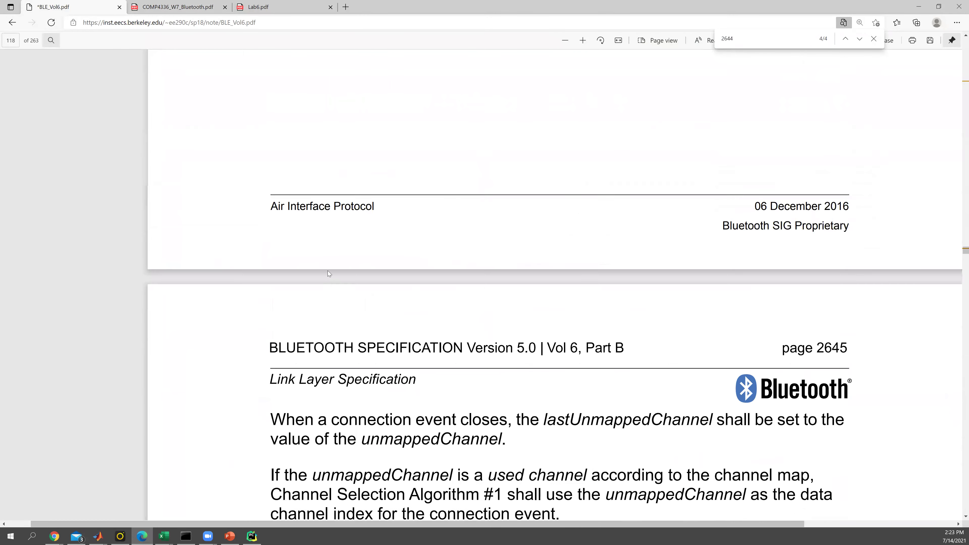
drag(626, 287, 803, 302)
drag(449, 303, 750, 301)
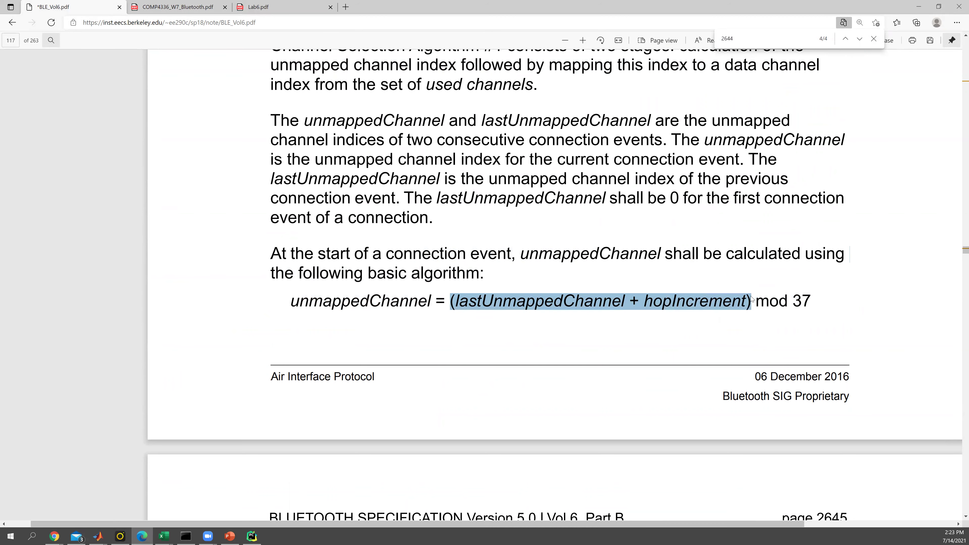
click(918, 6)
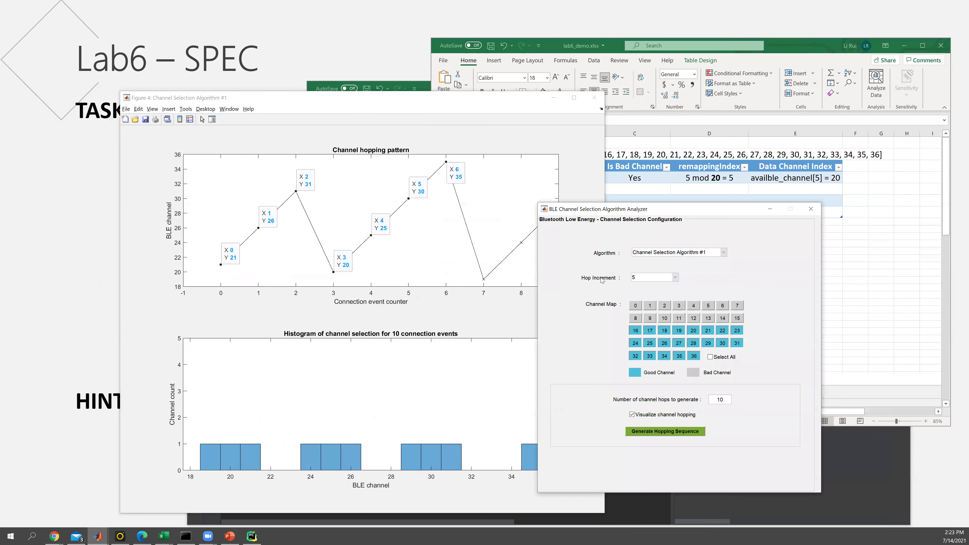
- Check the first hop's unmappedChannel calculation in B4 against the specification's (lastUnmappedChannel + hopIncrement) mod 37 formula
click(631, 182)
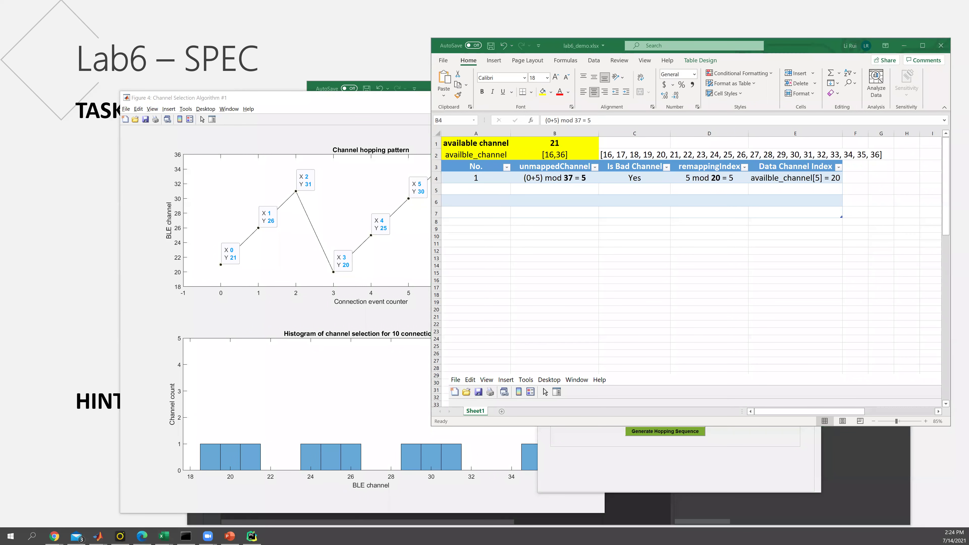
key(alt+Tab)
drag(810, 302, 444, 302)
right_click(445, 303)
click(458, 252)
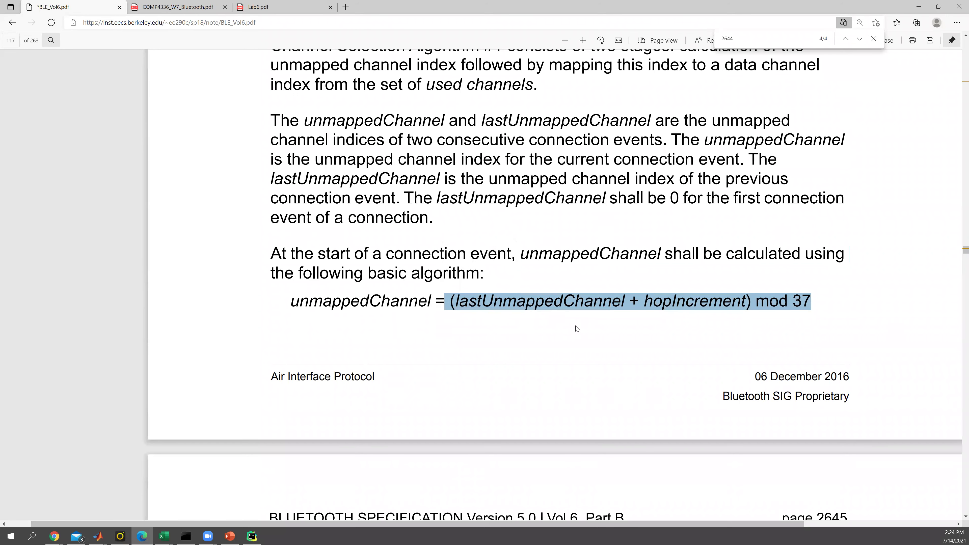
key(alt+Tab)
click(623, 180)
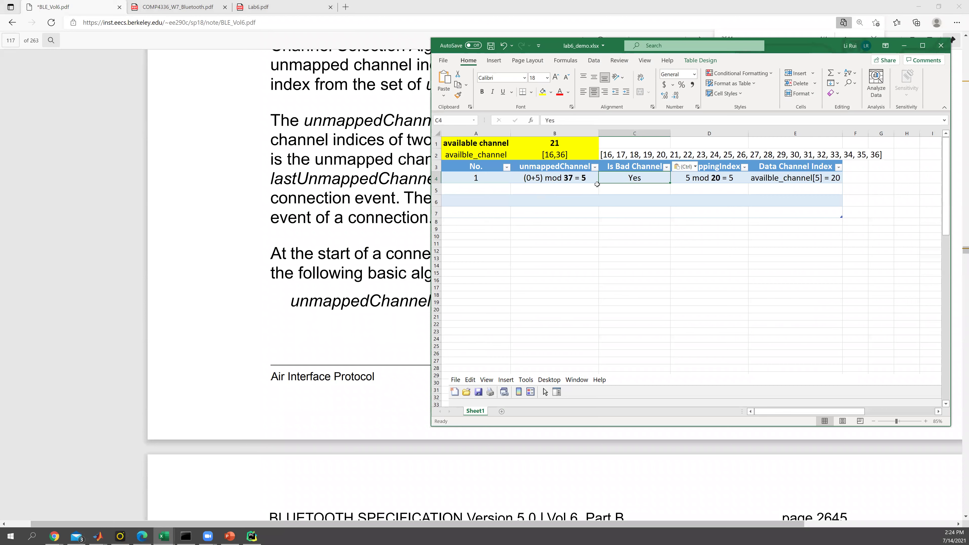
click(585, 178)
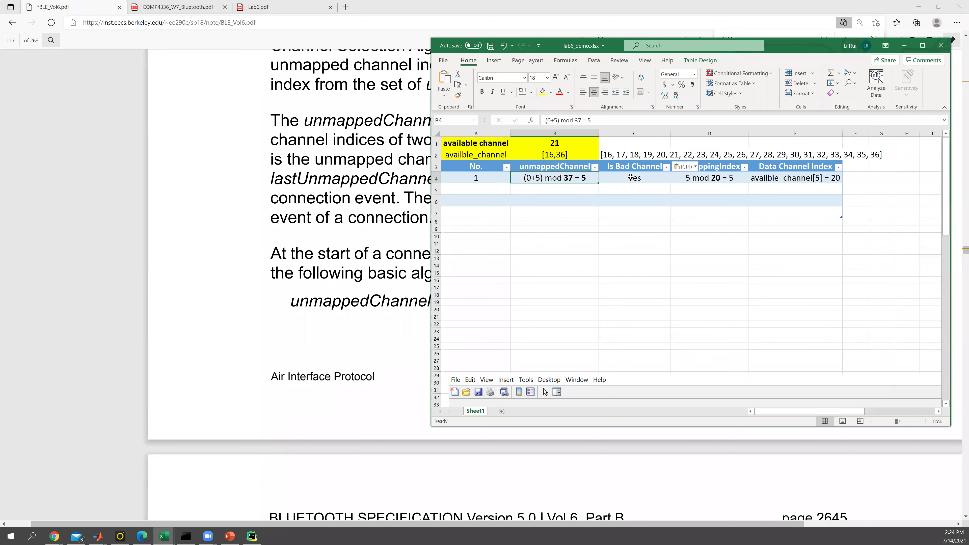
- Look up channel 5 in the analyzer's channel map and compare it with the first hop's Is Bad Channel entry
key(alt+Tab)
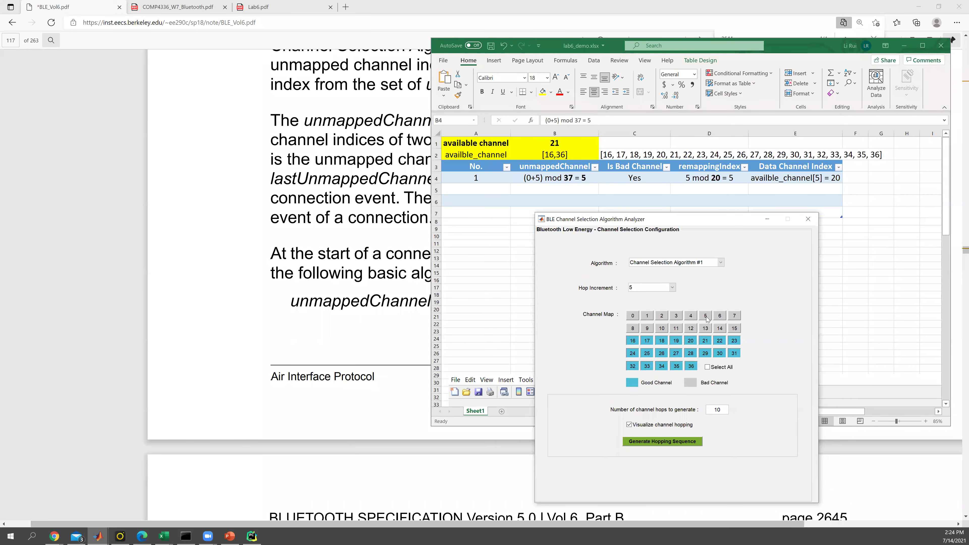
click(628, 177)
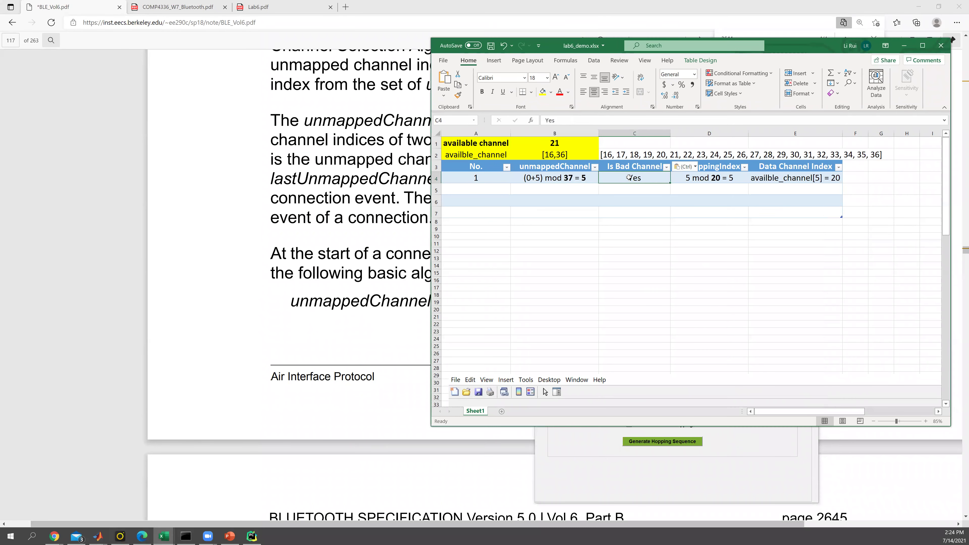
click(717, 176)
click(769, 215)
click(706, 167)
click(688, 167)
key(Escape)
click(729, 146)
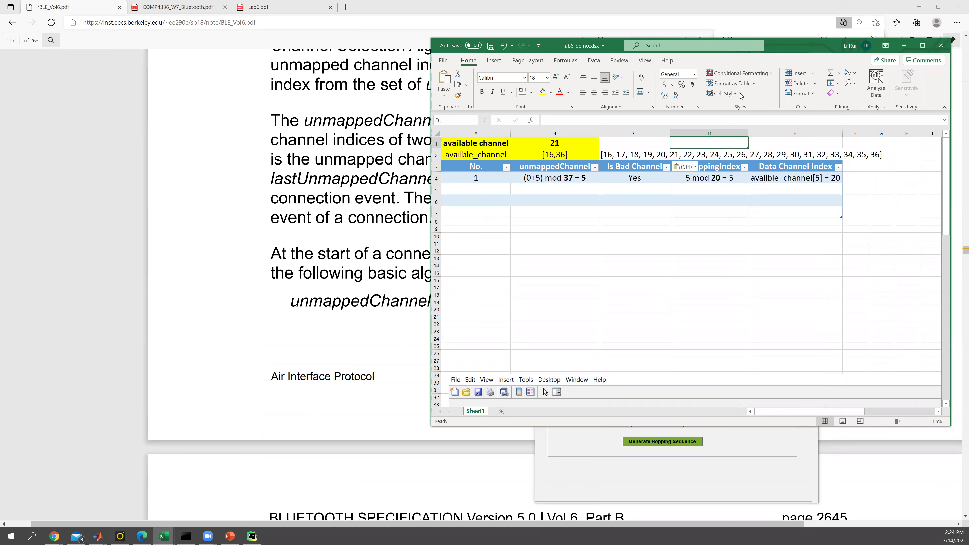
- Maximize the workbook and correct the first hop's remappingIndex in D4 to 5 mod 21 = 5
double_click(796, 48)
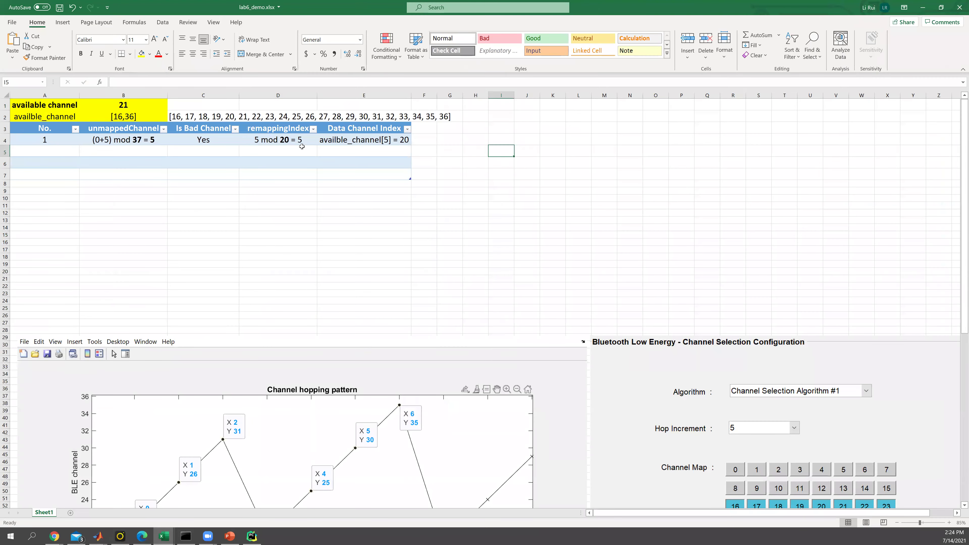
click(272, 130)
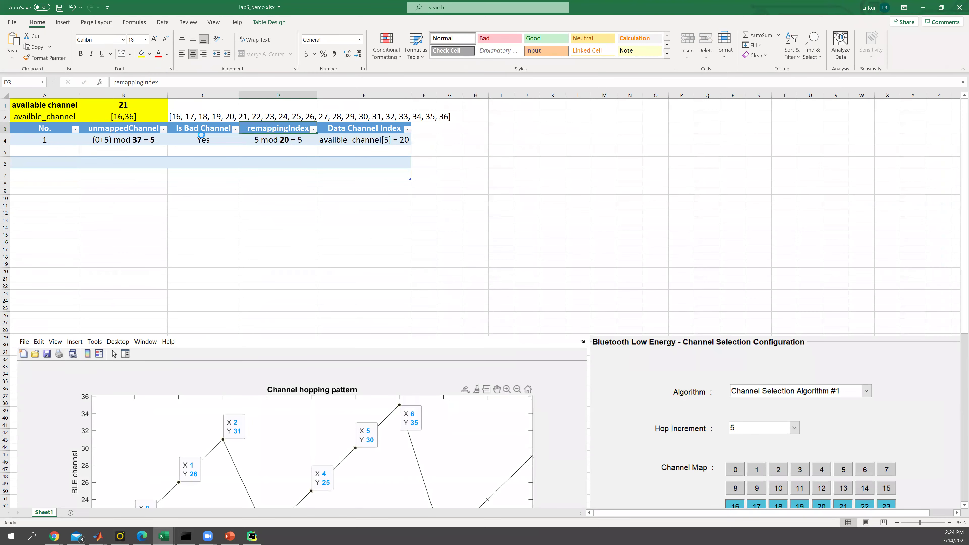
scroll(268, 148, up, 5)
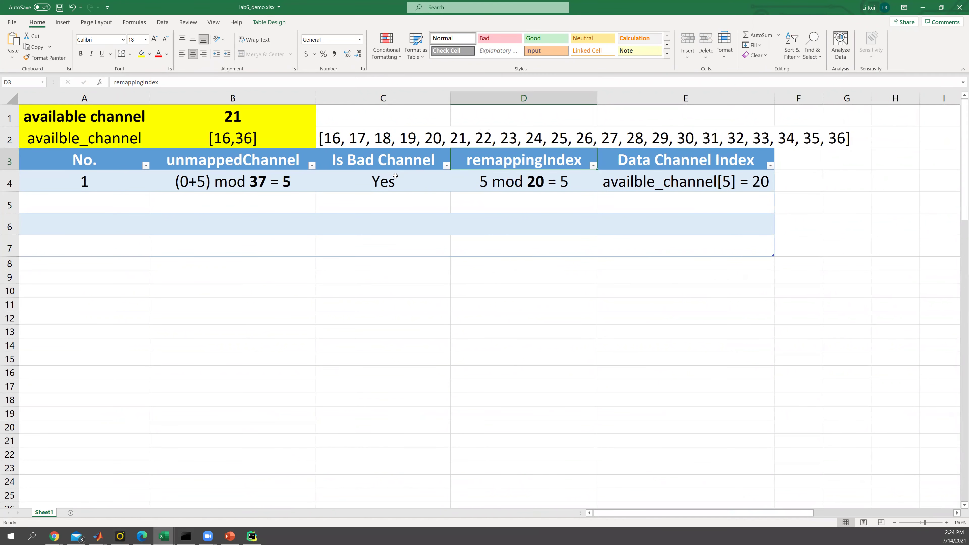
click(484, 182)
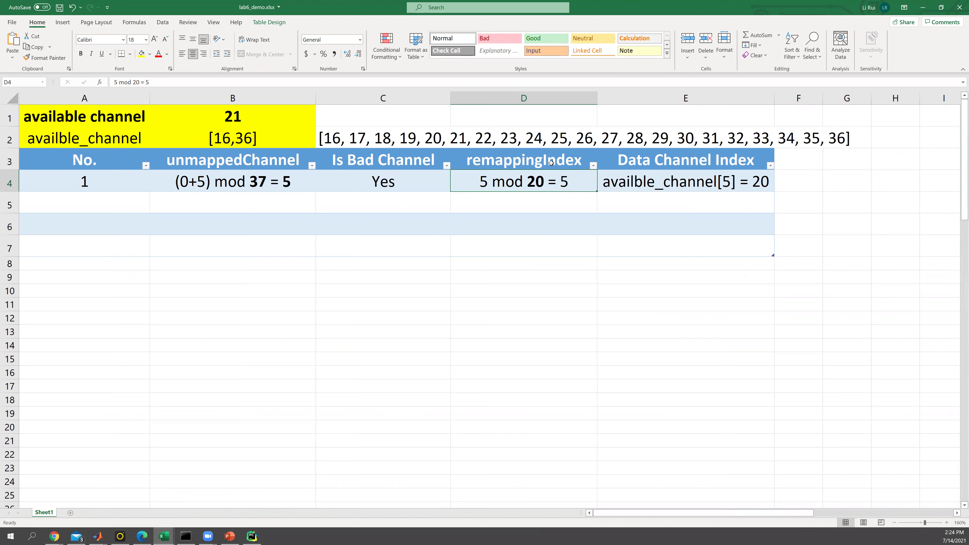
double_click(542, 177)
key(BackSpace)
text(1)
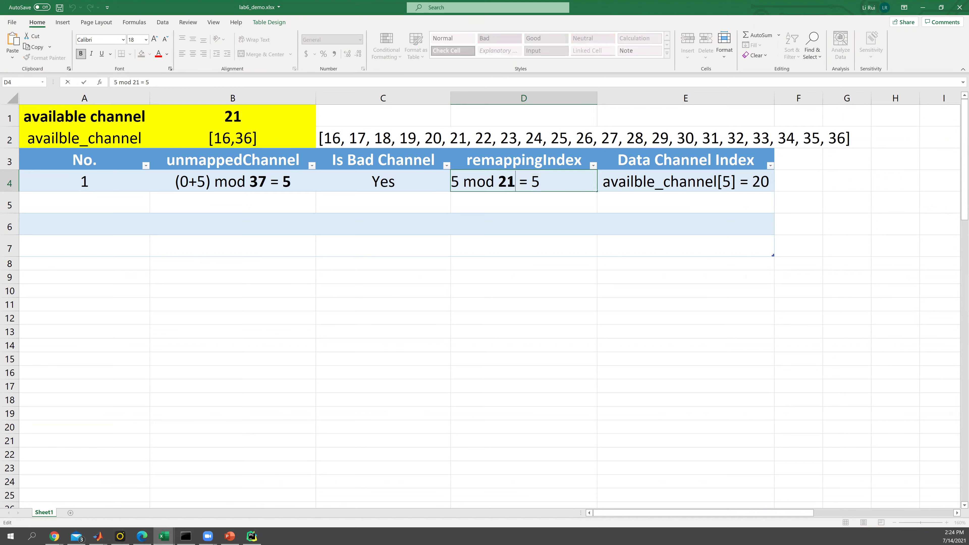
key(Return)
key(Up)
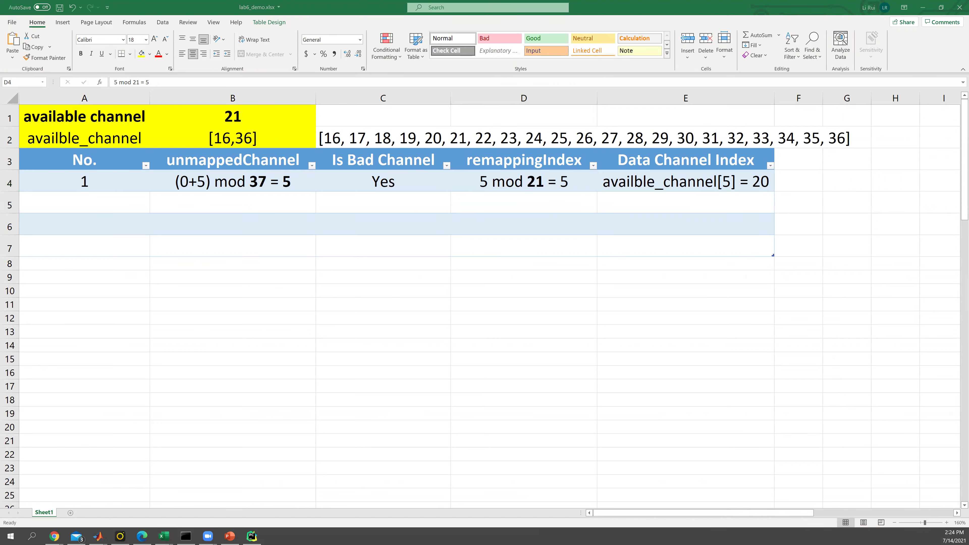
- Examine the rule remappingIndex = unmappedChannel mod numUsedChannels on page 2645 of the Bluetooth specification
key(alt+Tab)
scroll(329, 308, down, 5)
scroll(329, 307, down, 4)
drag(291, 347, 765, 346)
click(706, 357)
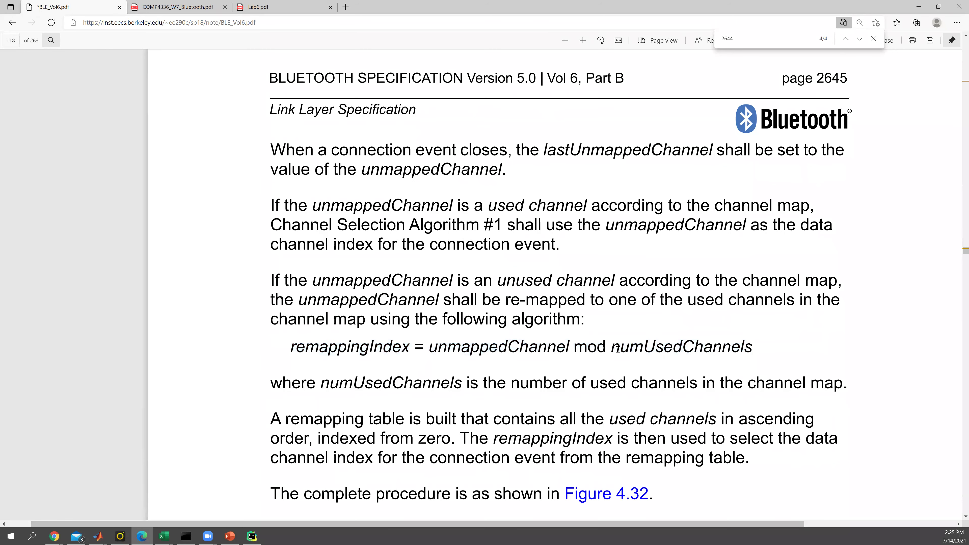
key(alt+Tab)
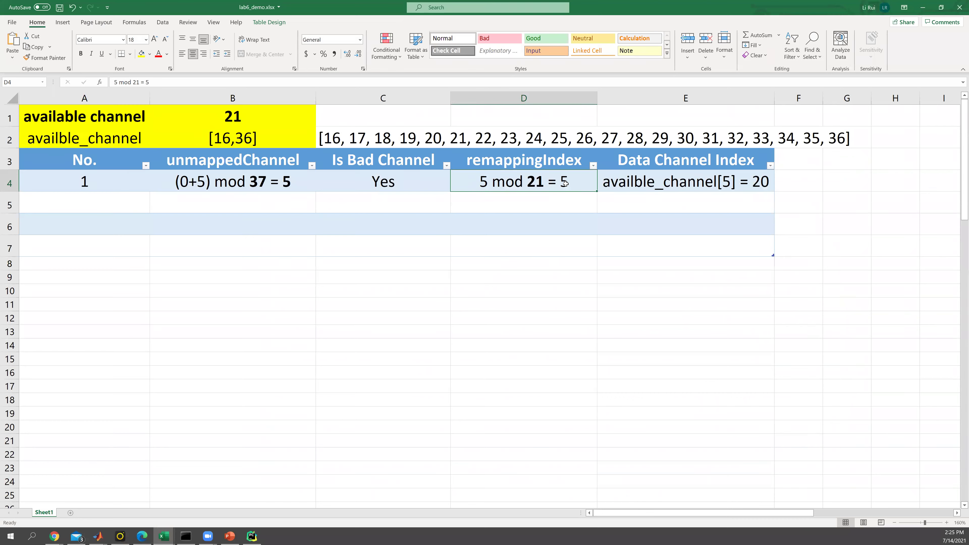
- Examine the remappingIndex result in D4 and locate the matching position in the available channel list in C2
double_click(553, 183)
drag(540, 183, 532, 184)
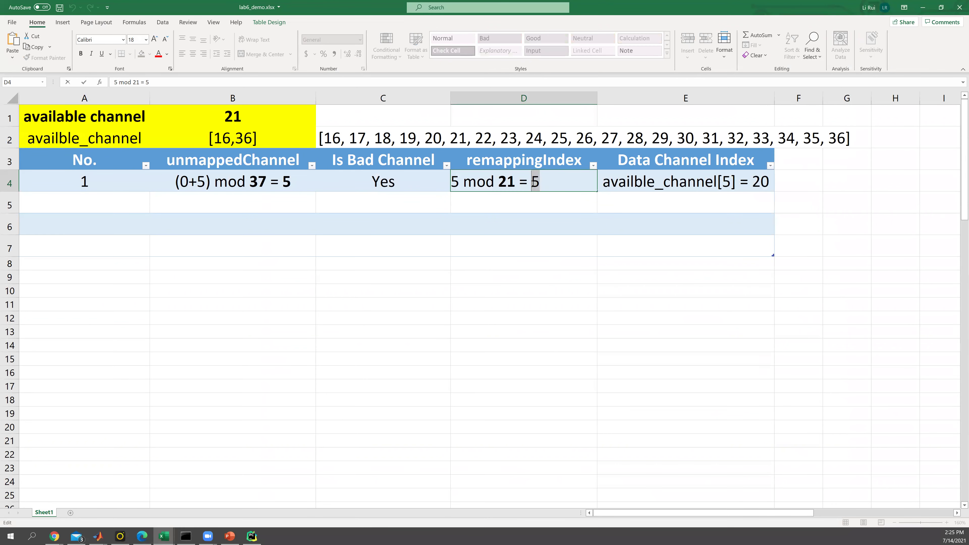
click(557, 200)
click(540, 160)
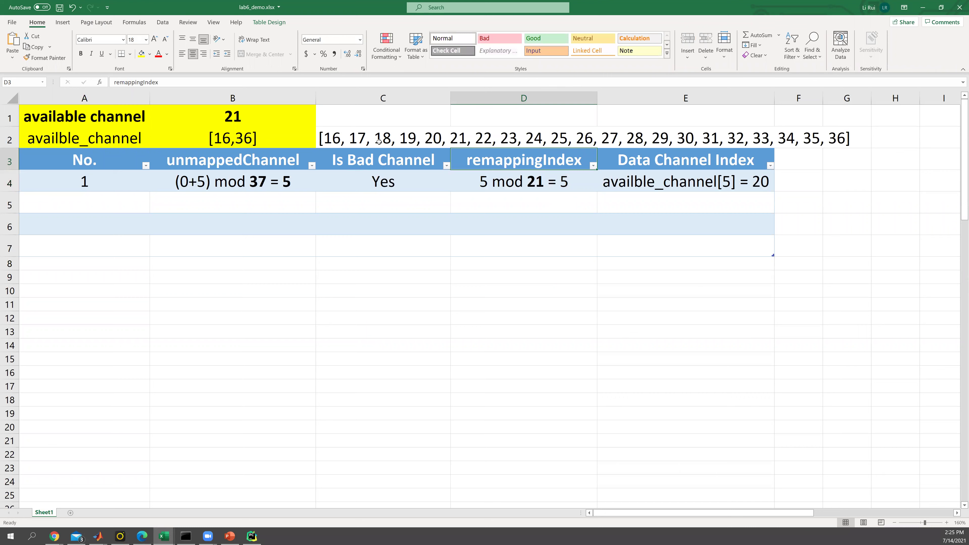
click(564, 178)
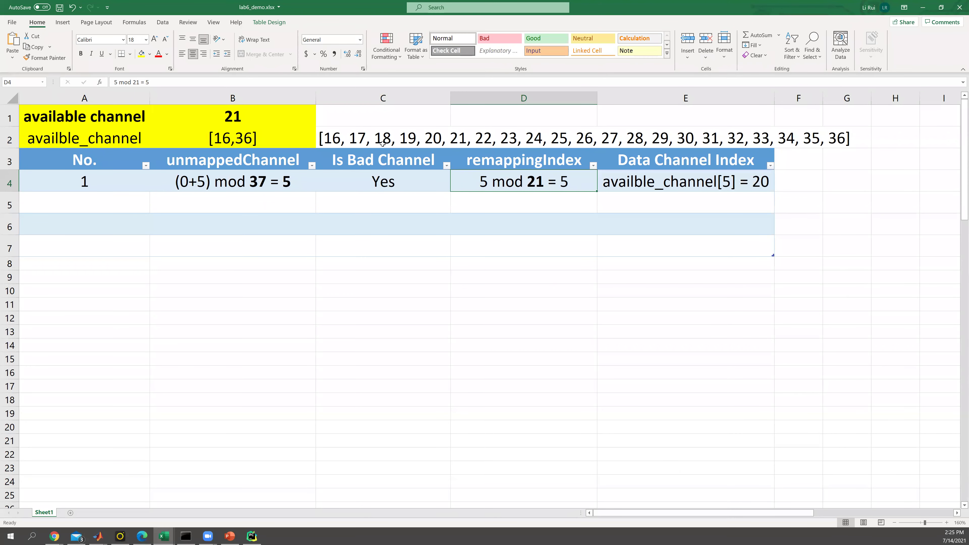
click(352, 141)
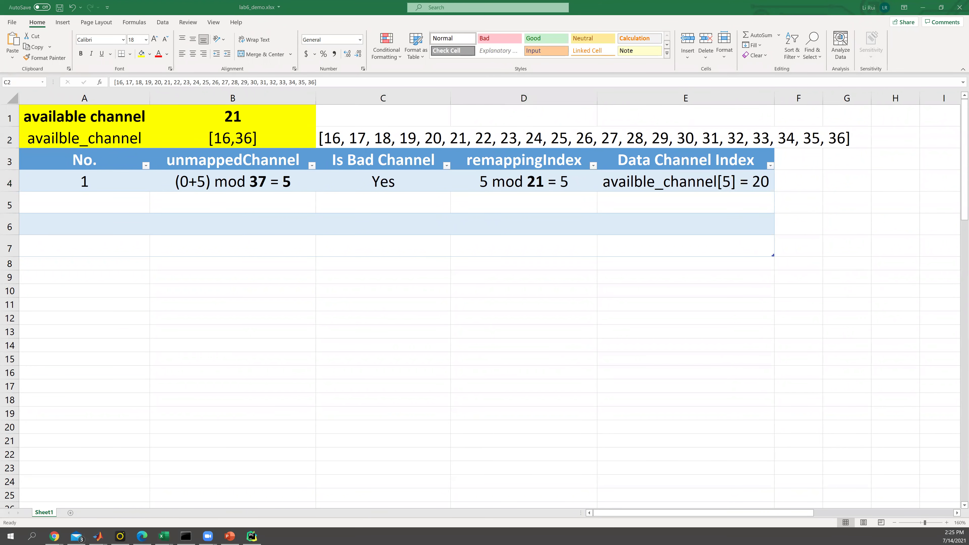
- Evaluate AC[5] in the Python Console to find the data channel for the first hop
key(alt+Tab)
text(AC)
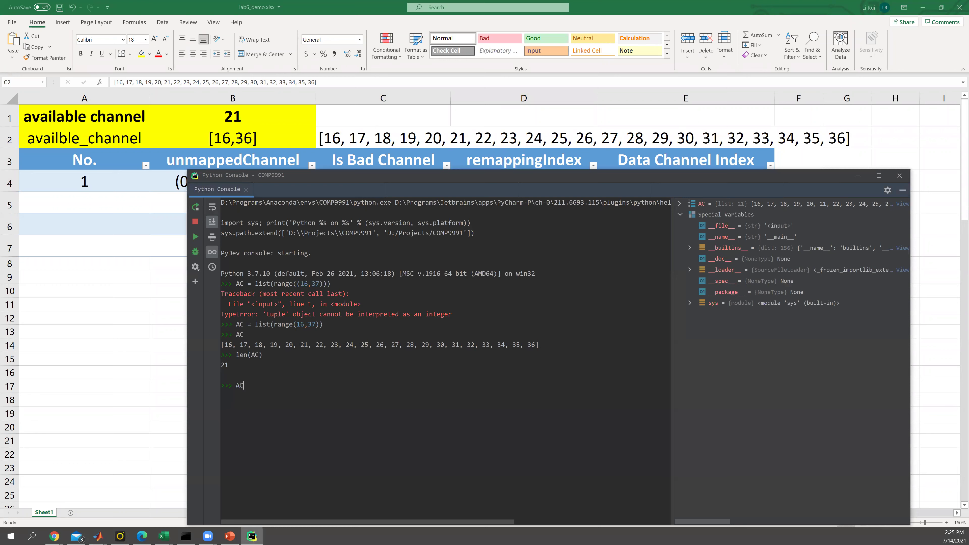
text([5])
key(Return)
double_click(225, 386)
click(233, 384)
click(129, 229)
- Correct the first hop's Data Channel Index in E4 to availble_channel[5] = 21
click(756, 177)
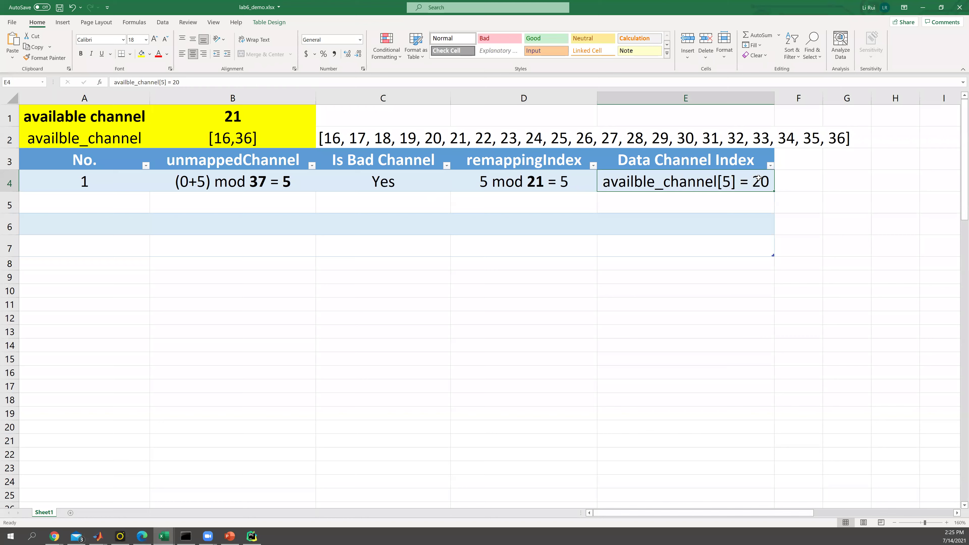
double_click(765, 178)
key(BackSpace)
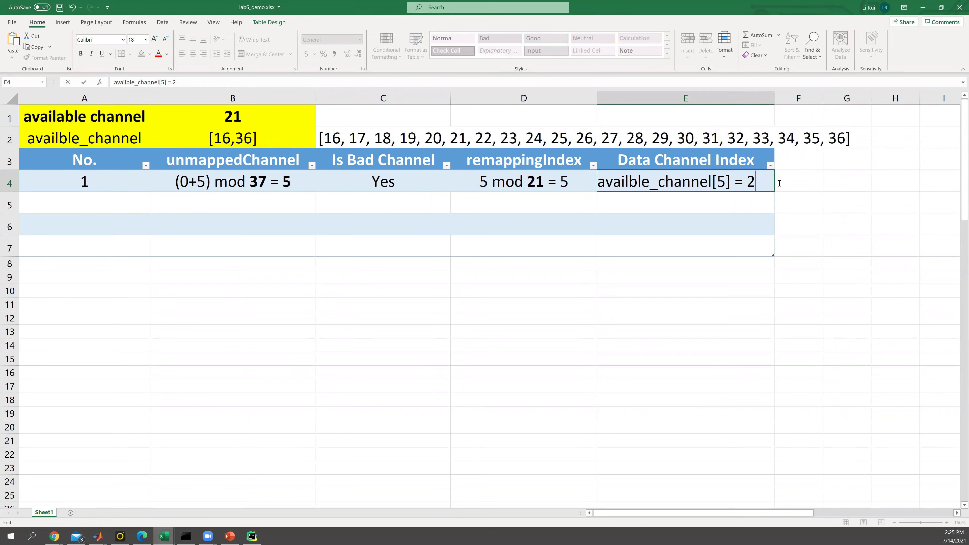
text(1)
key(Return)
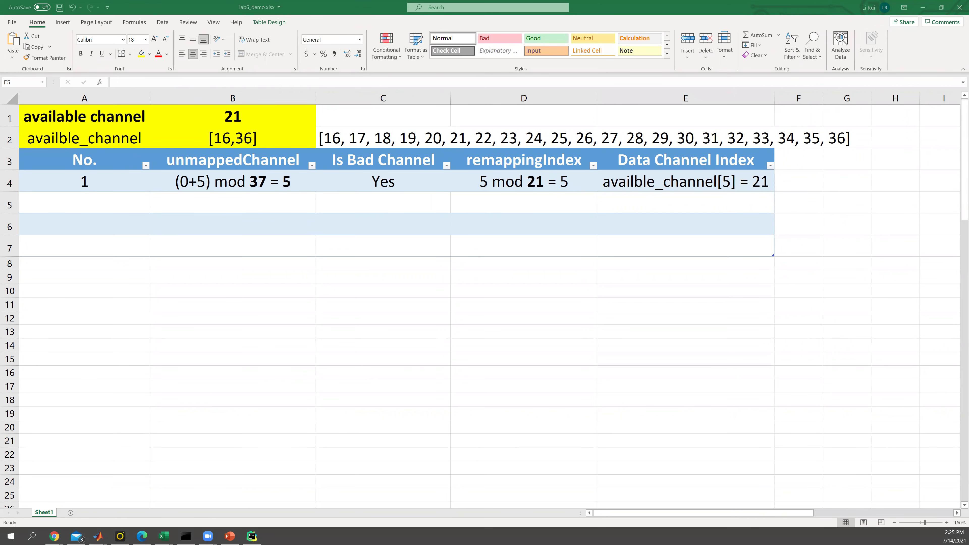
- Compare the Data Channel Index in E4 with the event 0 point of the MATLAB channel hopping plot
key(alt+Tab)
click(771, 216)
key(alt+Tab)
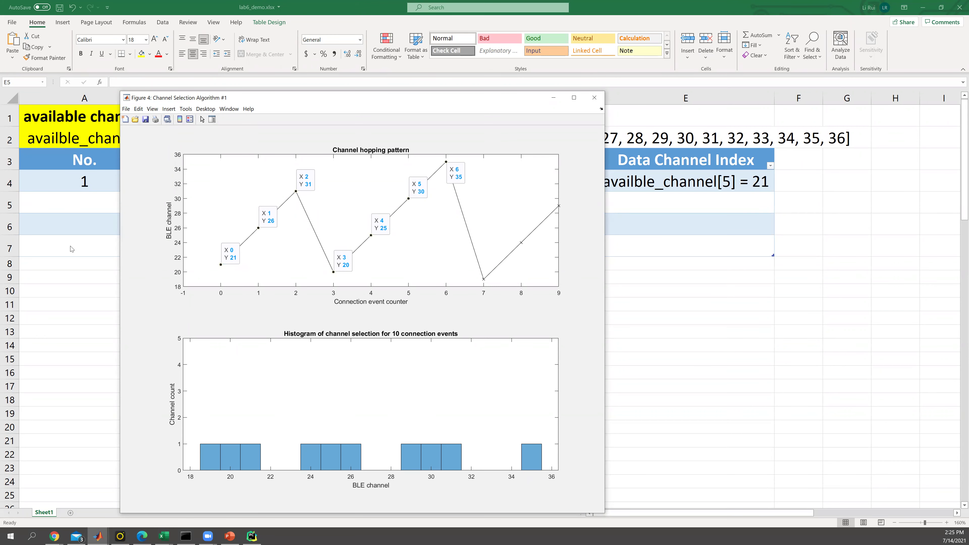
key(alt+Tab)
click(732, 183)
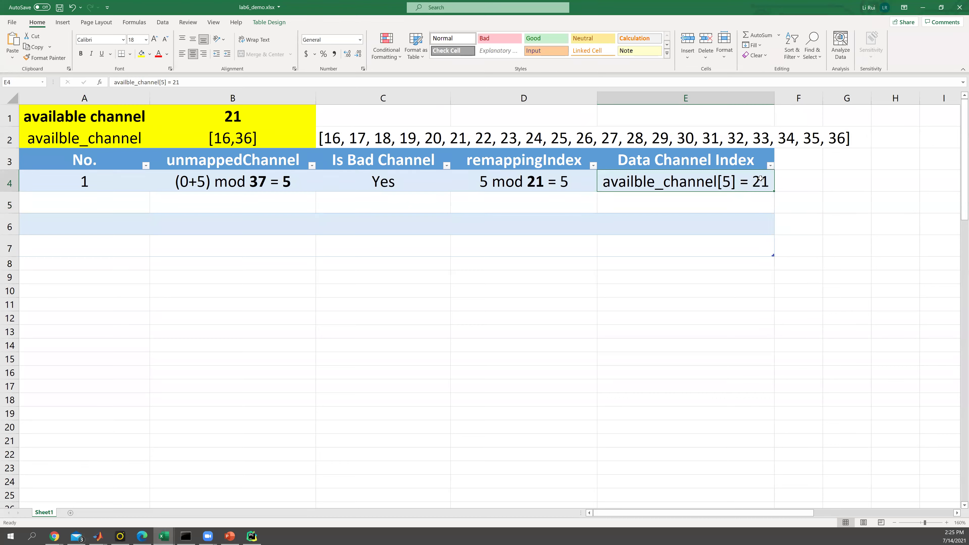
- Enter 2 as the hop number in cell A5 to begin the second row of the hopping table
click(106, 199)
text(2)
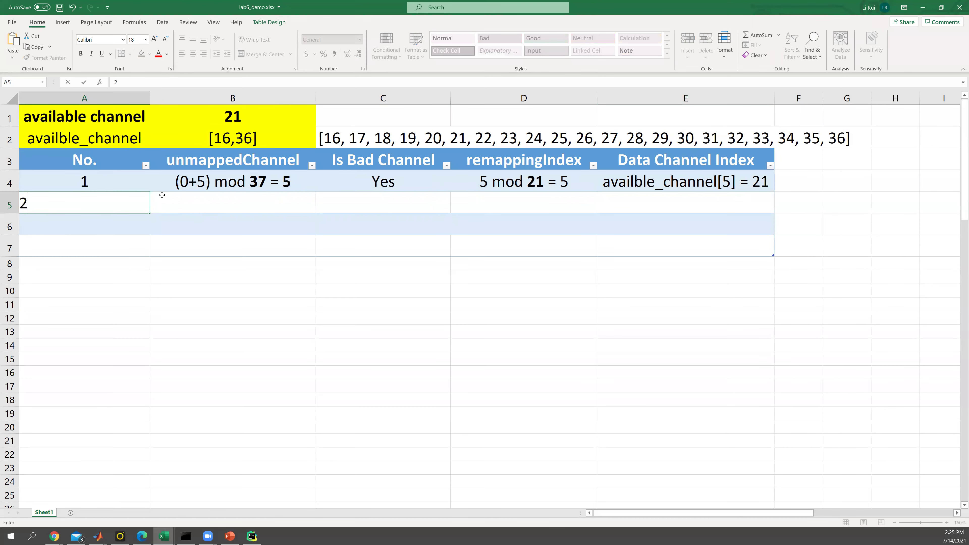
click(211, 194)
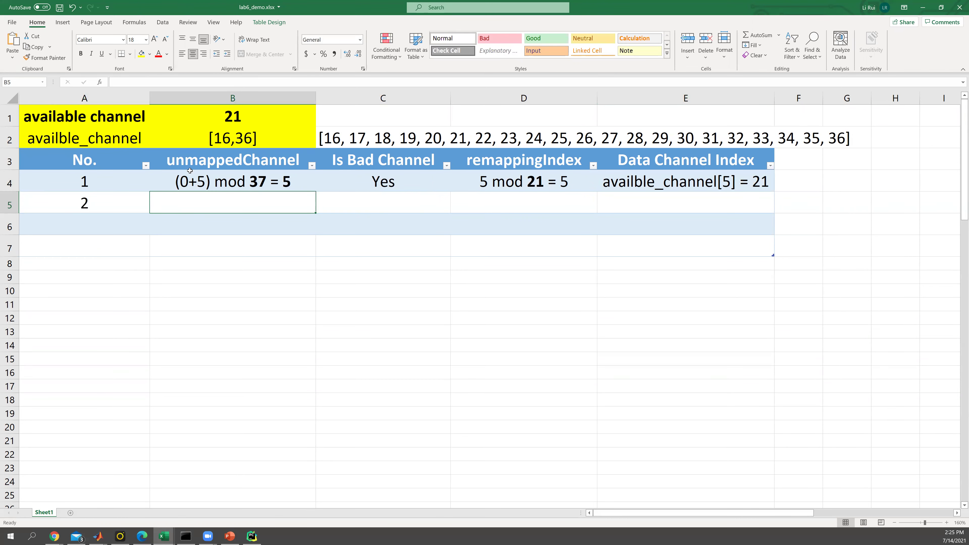
- Enter the second hop's unmappedChannel calculation in B5 as (5+5) mod 37 = 10
click(290, 181)
double_click(188, 201)
text((5)
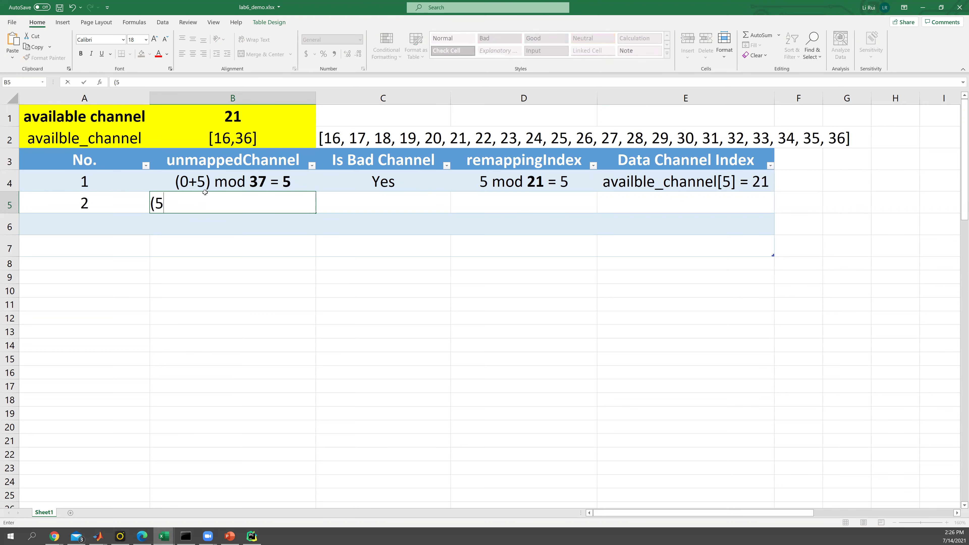
text(+5) mod 37 = 10)
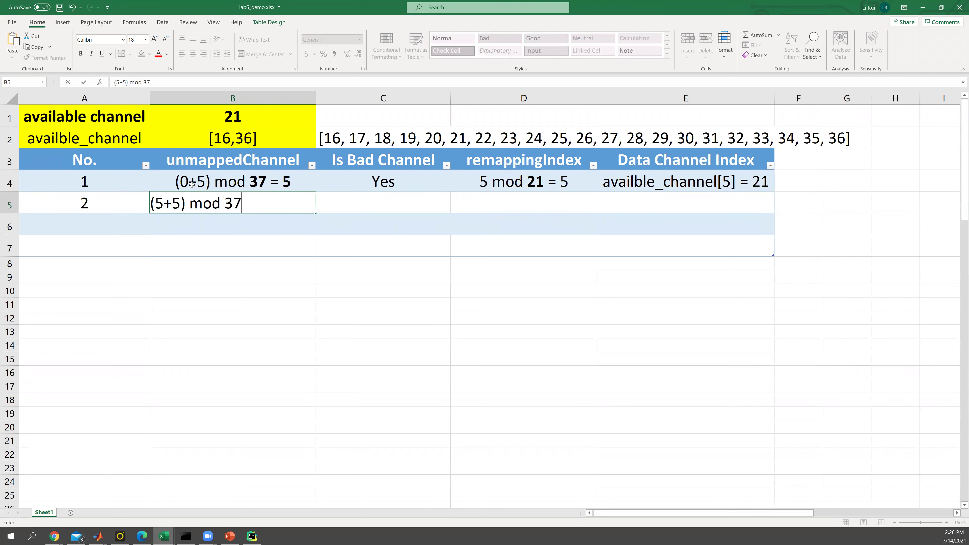
key(Tab)
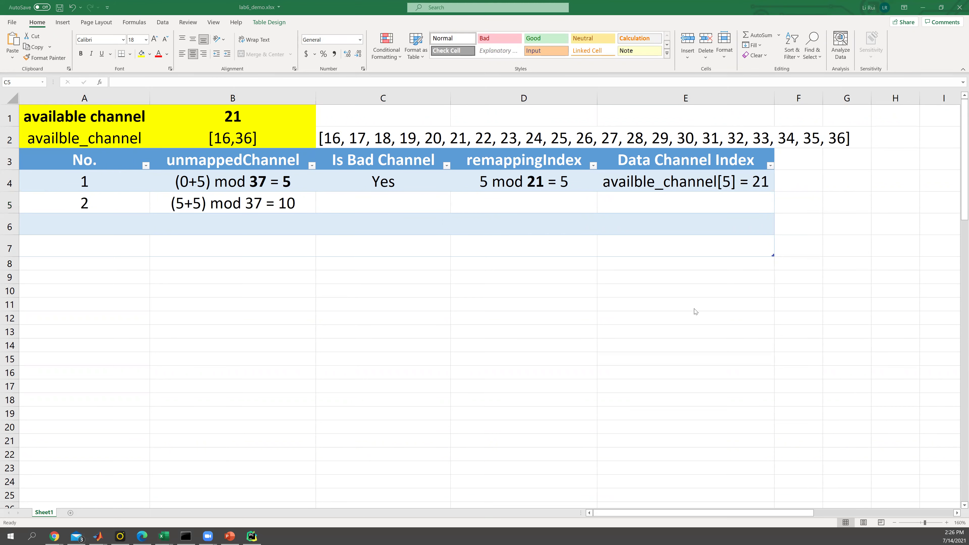
- Check channel 10 in the BLE analyzer's channel map and enter Yes under Is Bad Channel in C5
key(alt+Tab)
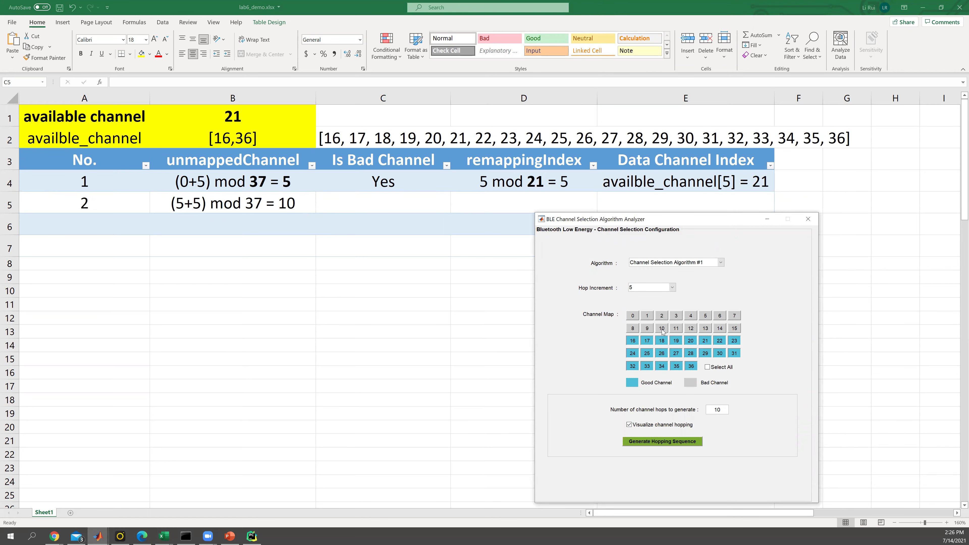
click(393, 210)
text(YES)
key(BackSpace)
text(s)
key(BackSpace)
key(BackSpace)
text(es)
- Enter the second hop's remappingIndex calculation in D5 as 10 mod 21 = 10
click(543, 200)
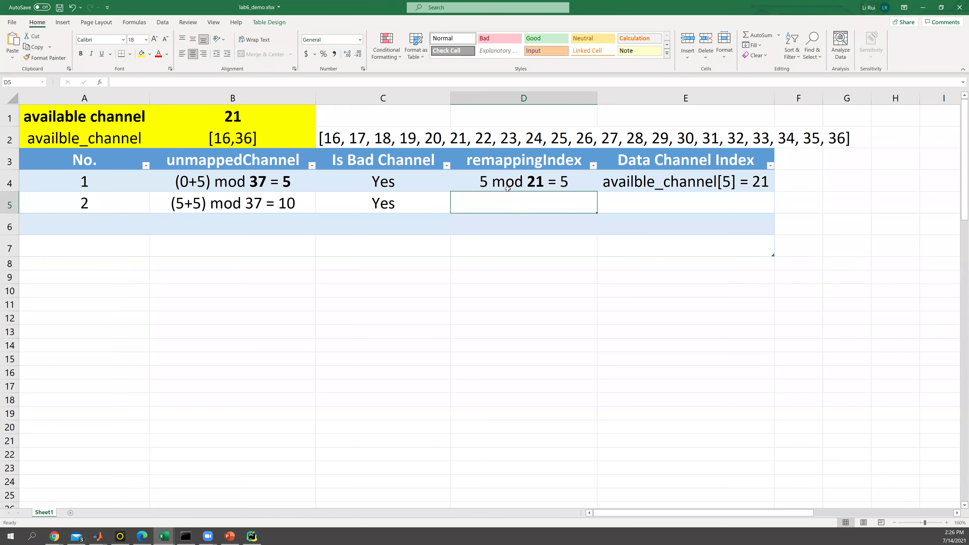
text(10 mod)
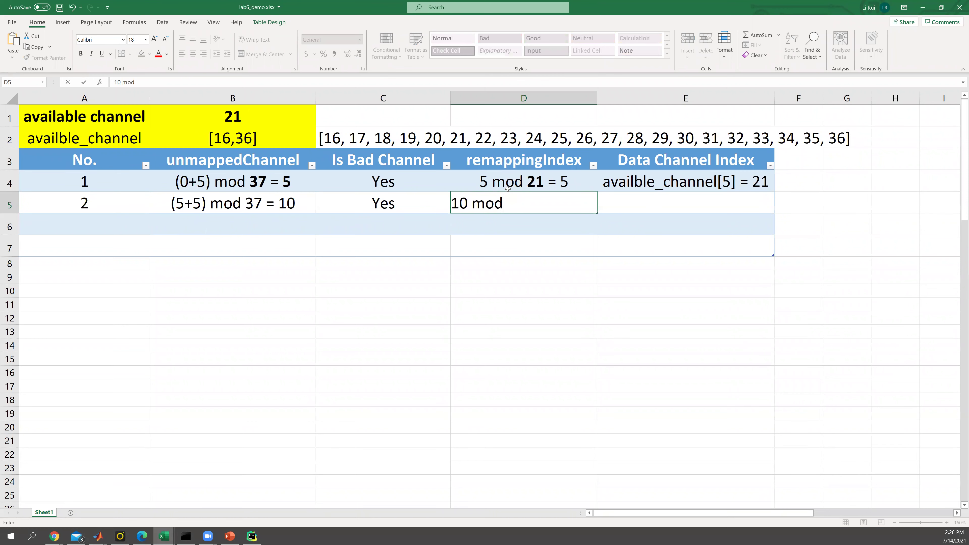
text( 21 = 10)
key(Tab)
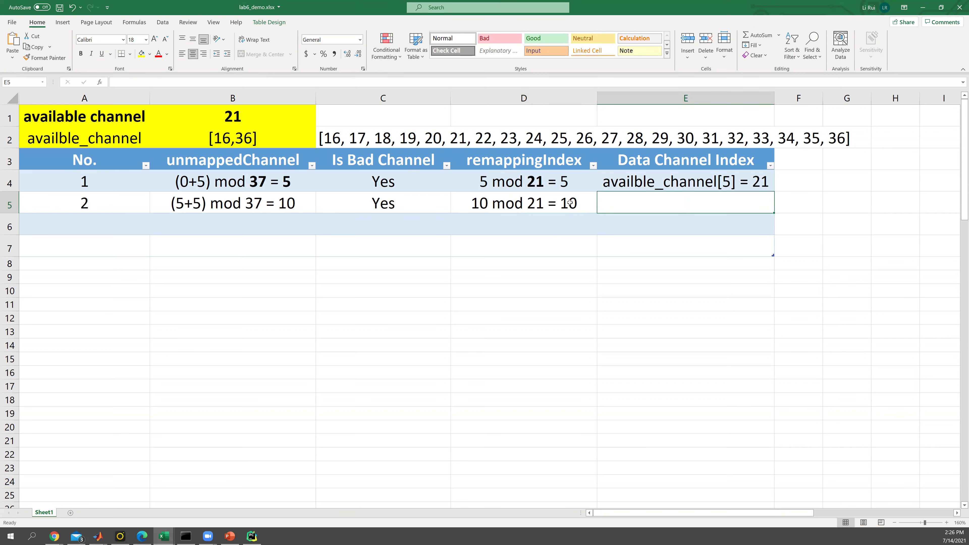
- Evaluate AC[10] in the Python Console to find the second hop's data channel
key(alt+Tab)
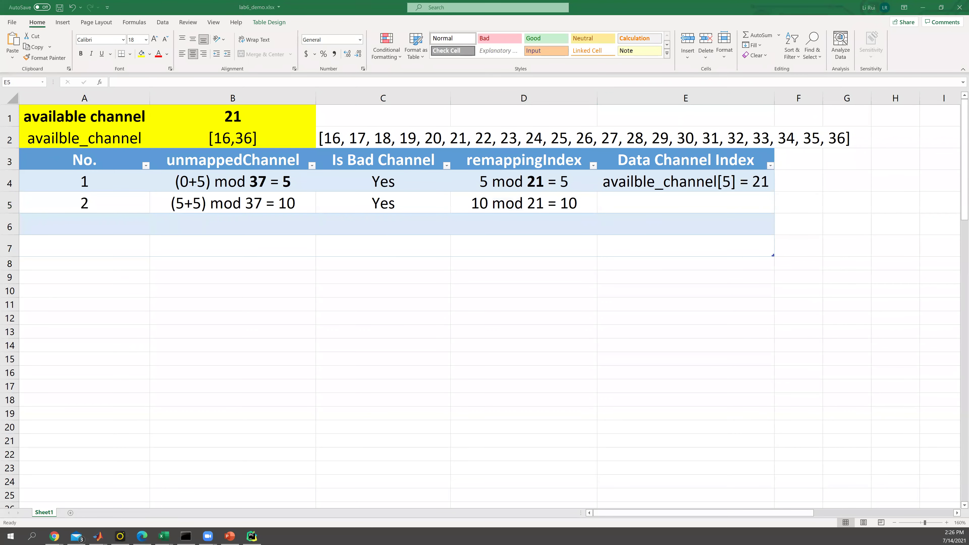
text(AC[10])
key(Return)
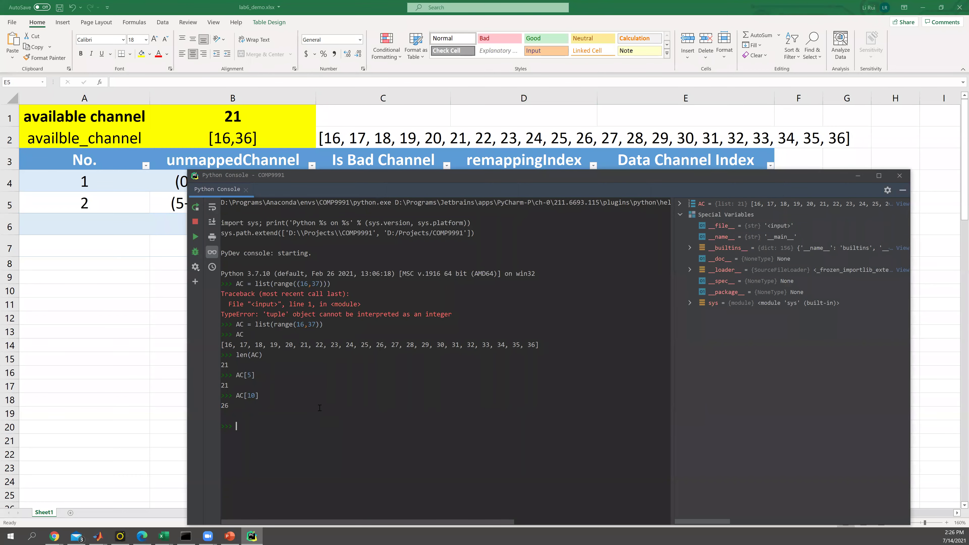
- Enter 26 as the second hop's Data Channel Index in E5 and compare it with the event 1 point of the MATLAB plot
key(alt+Tab)
double_click(652, 201)
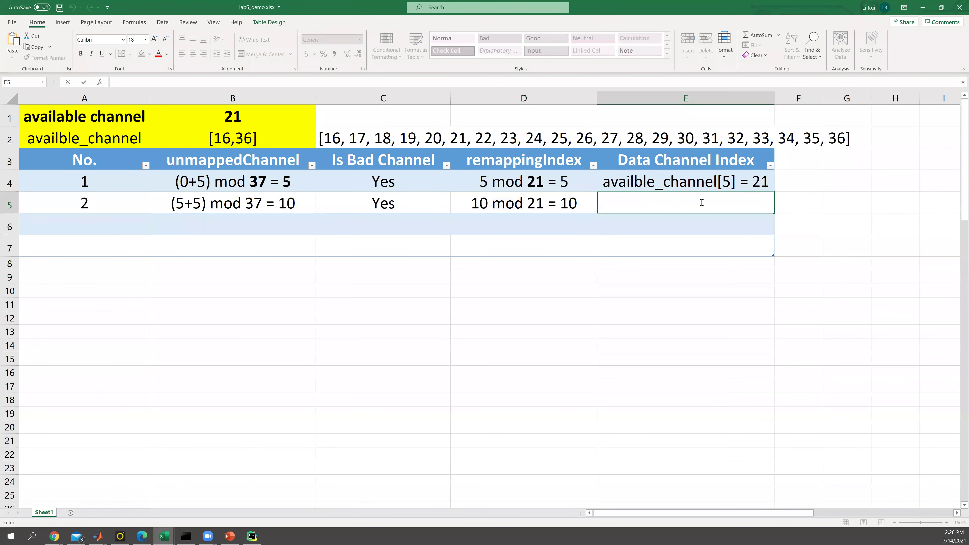
text(26)
key(Return)
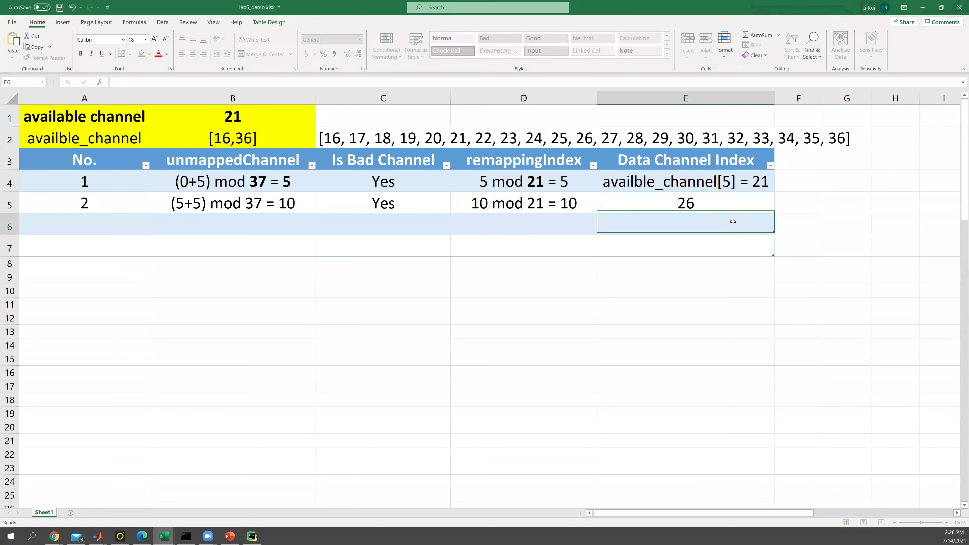
key(alt+Tab)
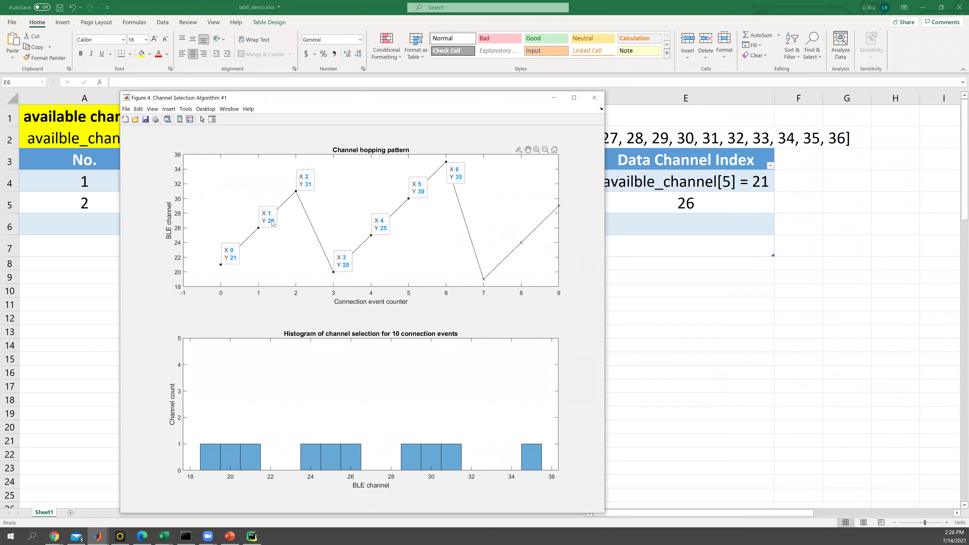
- Start the third hop's row with 3 in A6 and 15 as the unmappedChannel in B6
click(110, 220)
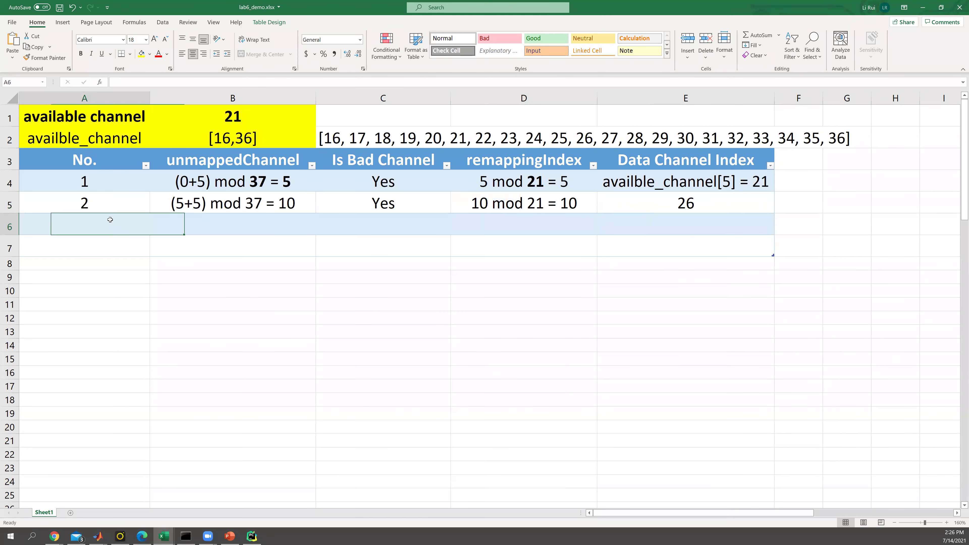
text(3)
key(Tab)
double_click(220, 229)
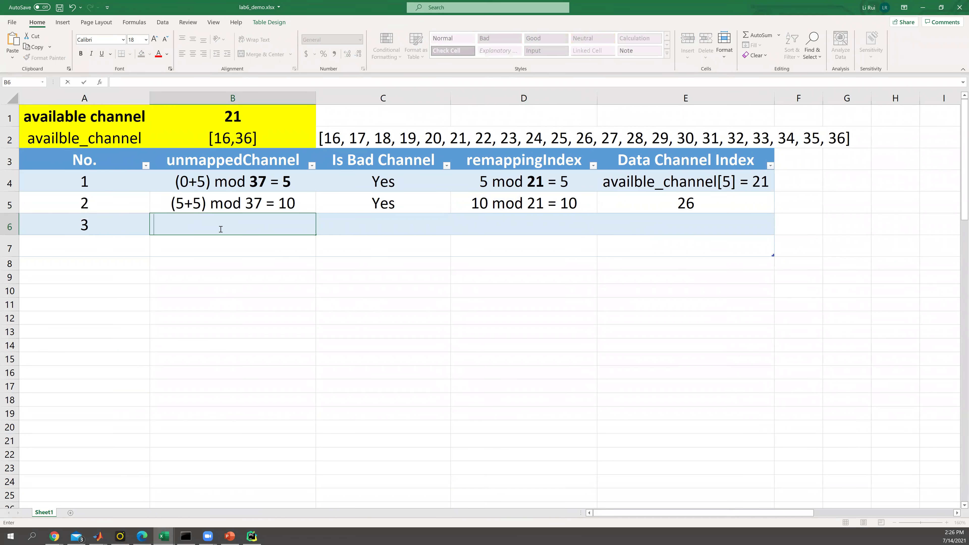
click(180, 208)
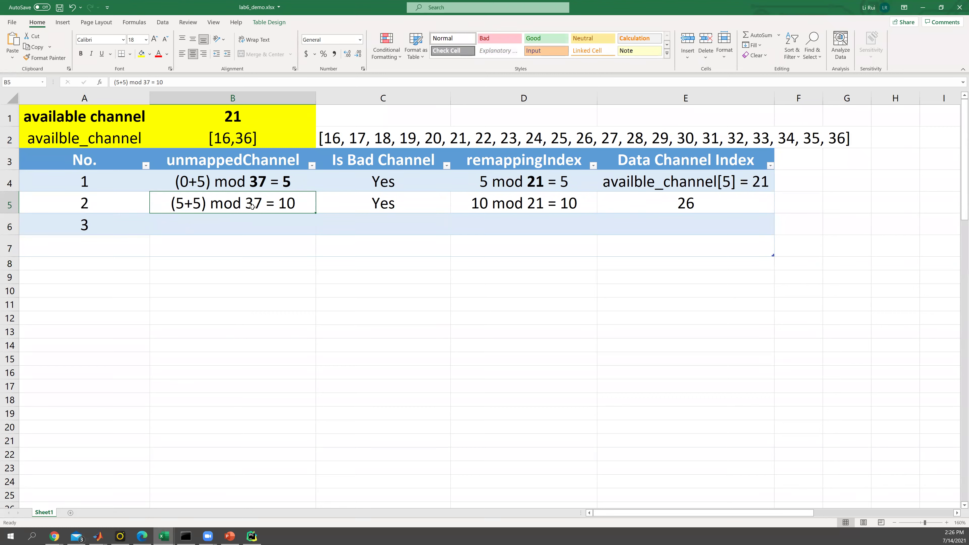
double_click(243, 222)
text(15)
- Enter Yes under Is Bad Channel in C6 and 15 as the remappingIndex in D6
click(365, 226)
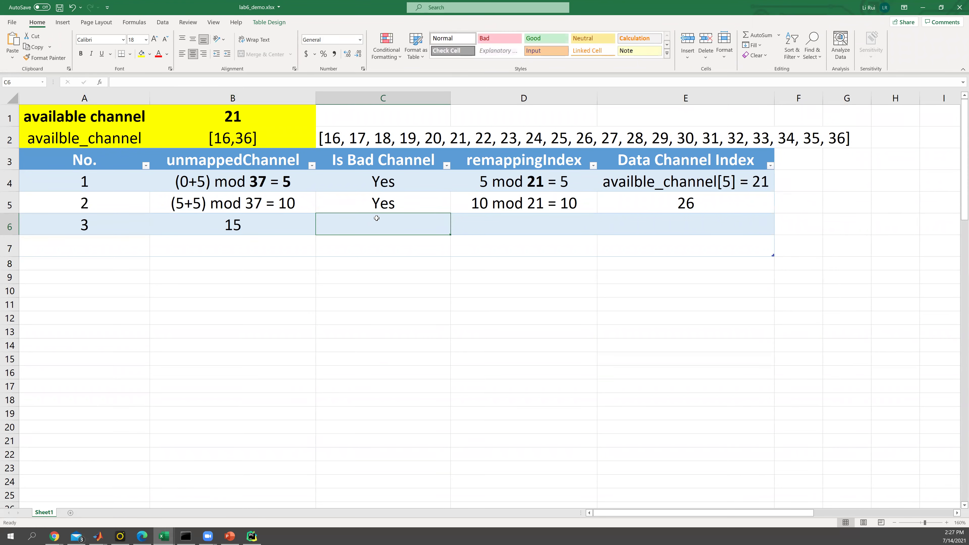
text(yES)
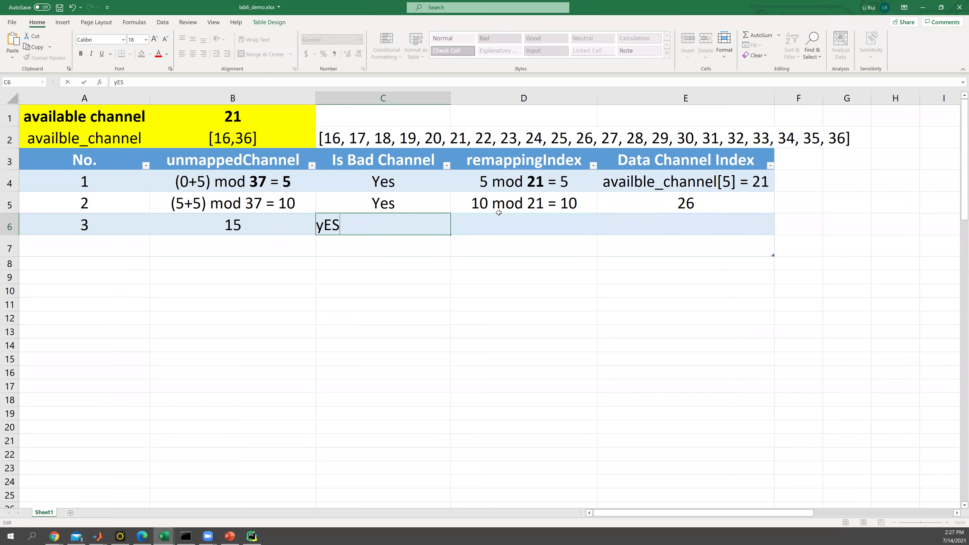
click(499, 213)
click(541, 232)
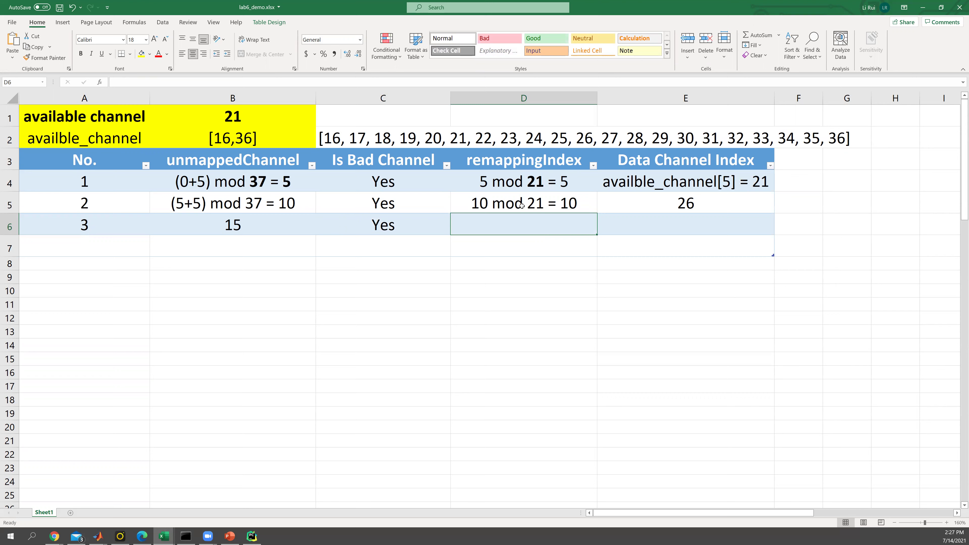
click(227, 224)
click(513, 224)
text(15)
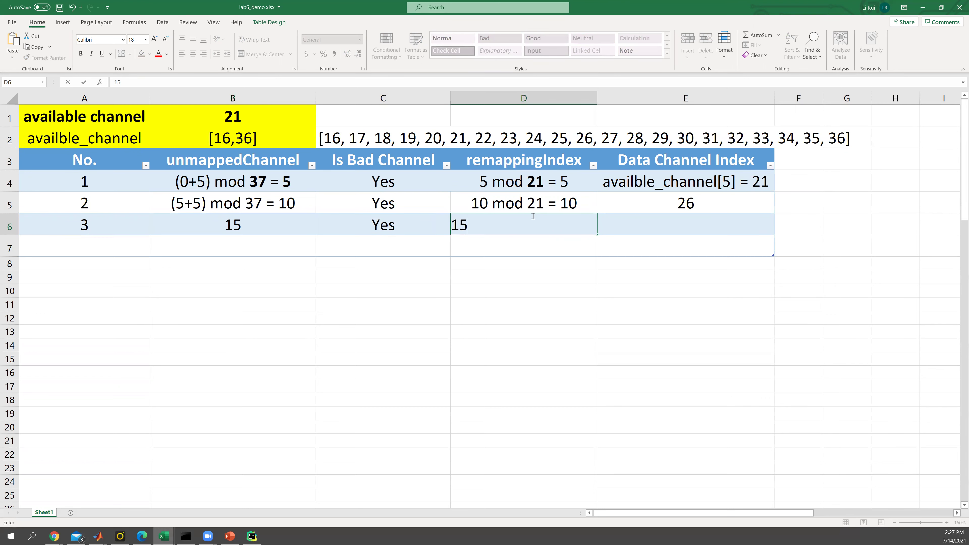
- Evaluate AC[15] in the Python Console and enter 31 as the third hop's Data Channel Index in E6
click(682, 222)
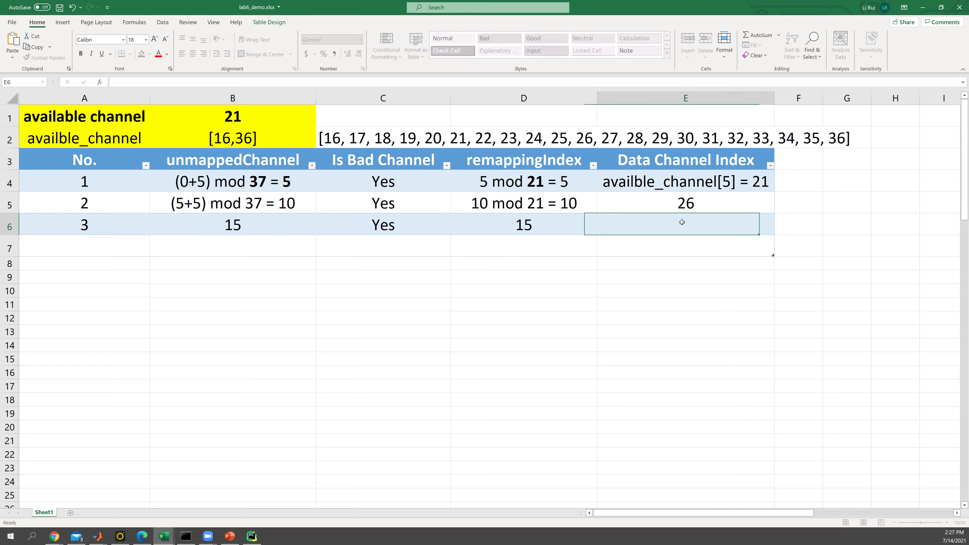
key(alt+Tab)
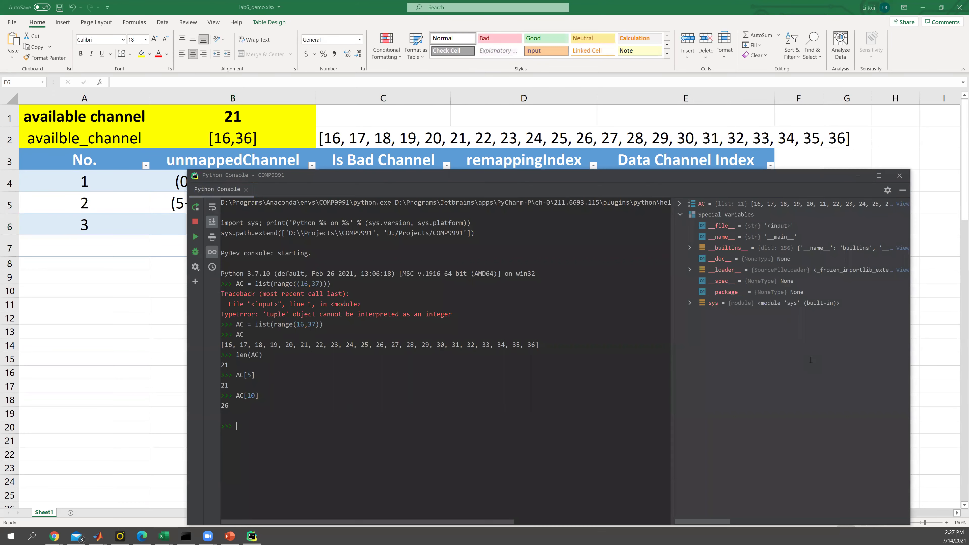
text(AC[15])
key(Return)
key(alt+Tab)
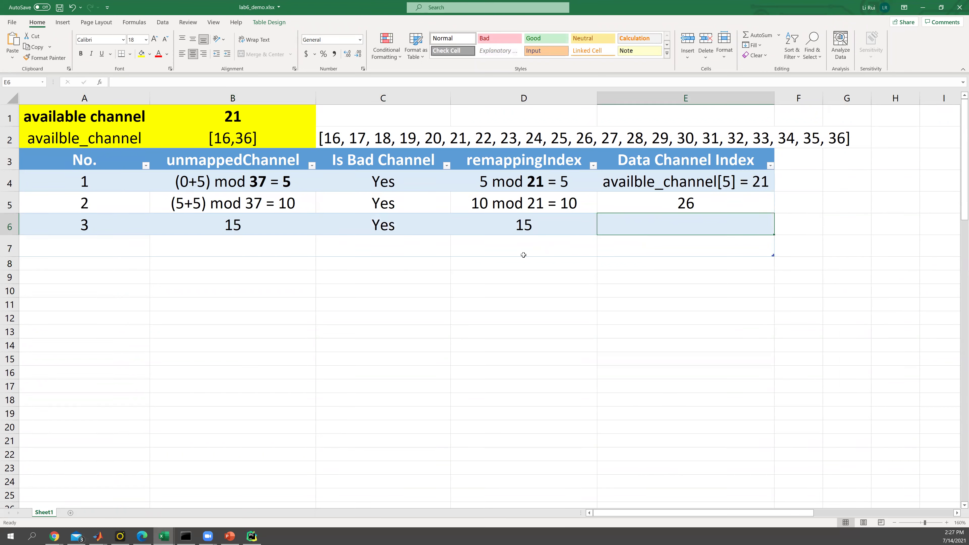
text(31)
key(Return)
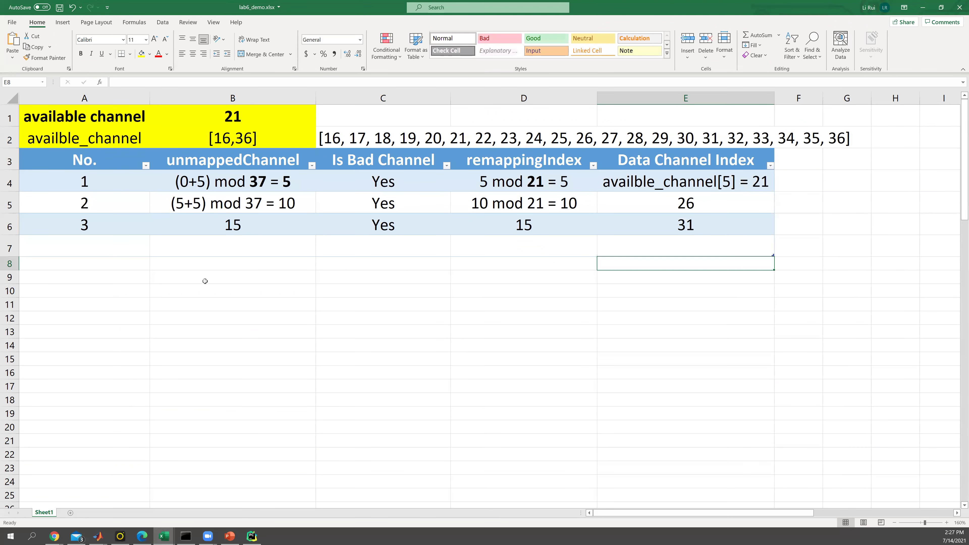
- Start the fourth hop's row with 4 in A7 and 20 as the unmappedChannel in B7
click(107, 244)
text(4)
click(265, 261)
click(248, 245)
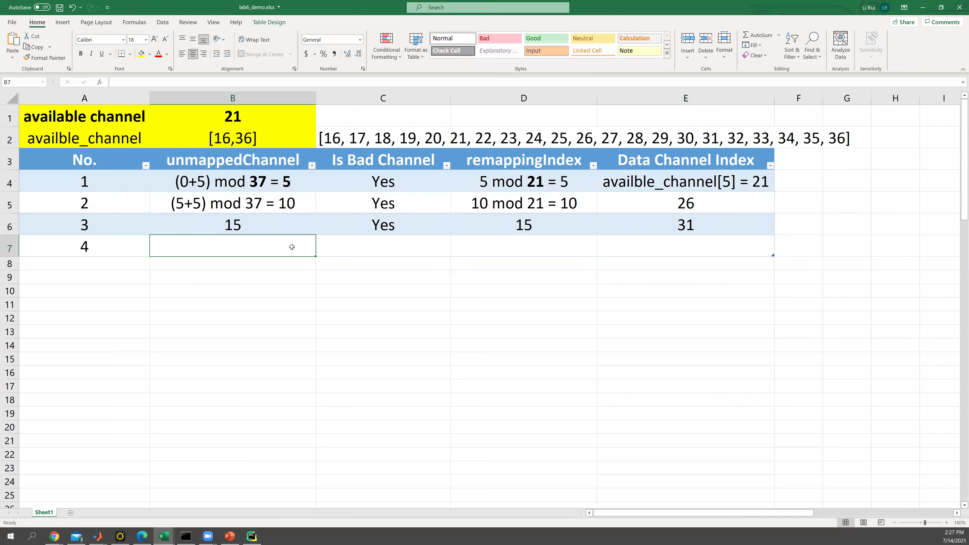
text(20)
key(Tab)
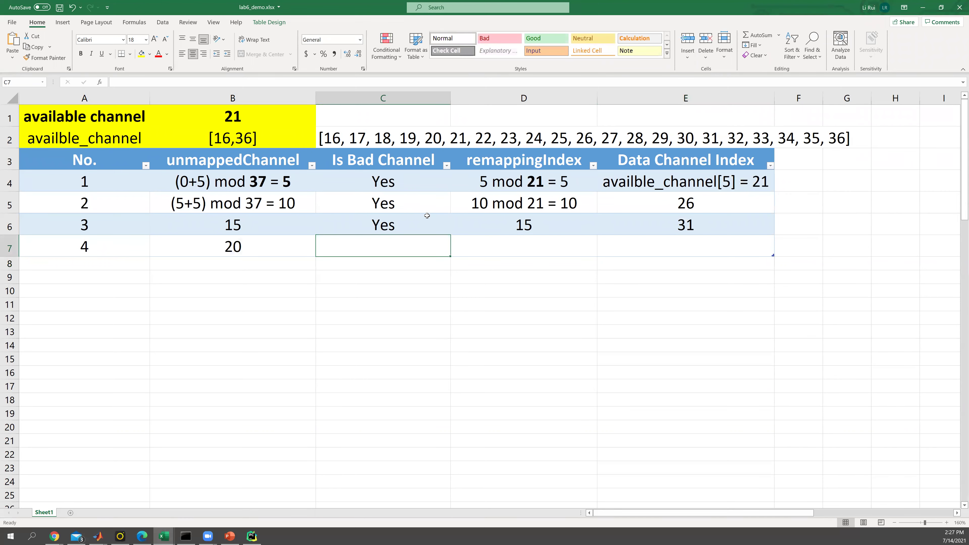
- Check channel 20 in the BLE analyzer's channel map and enter No under Is Bad Channel in C7
key(alt+Tab)
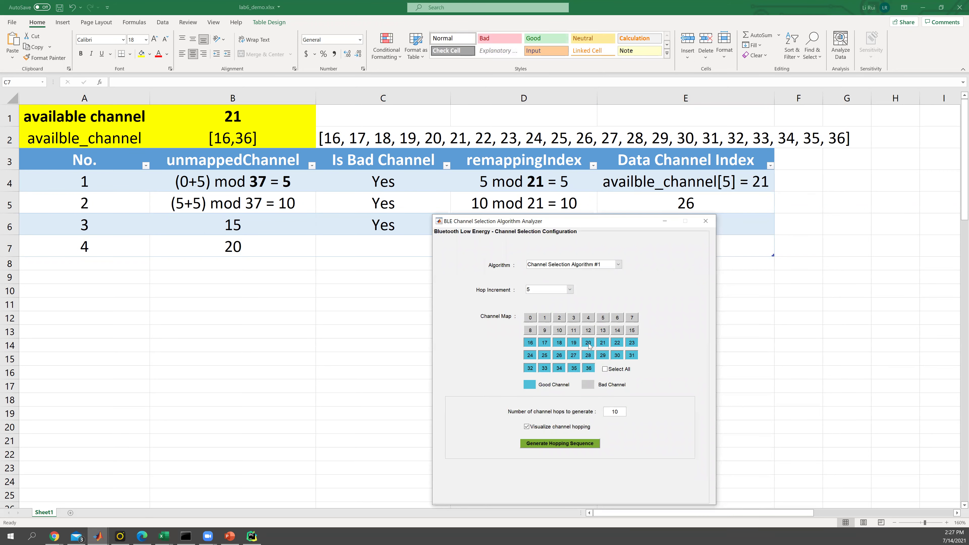
click(388, 239)
text(No)
key(Tab)
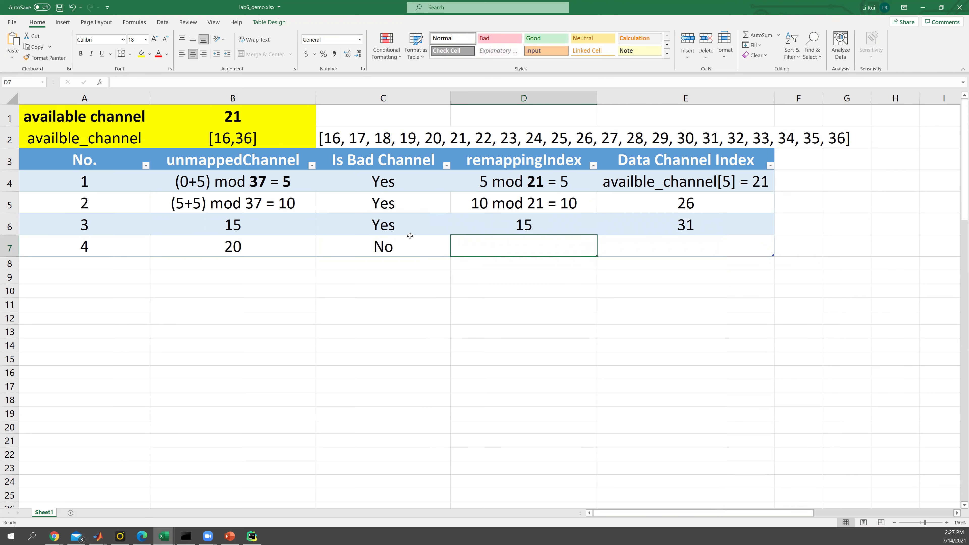
click(389, 247)
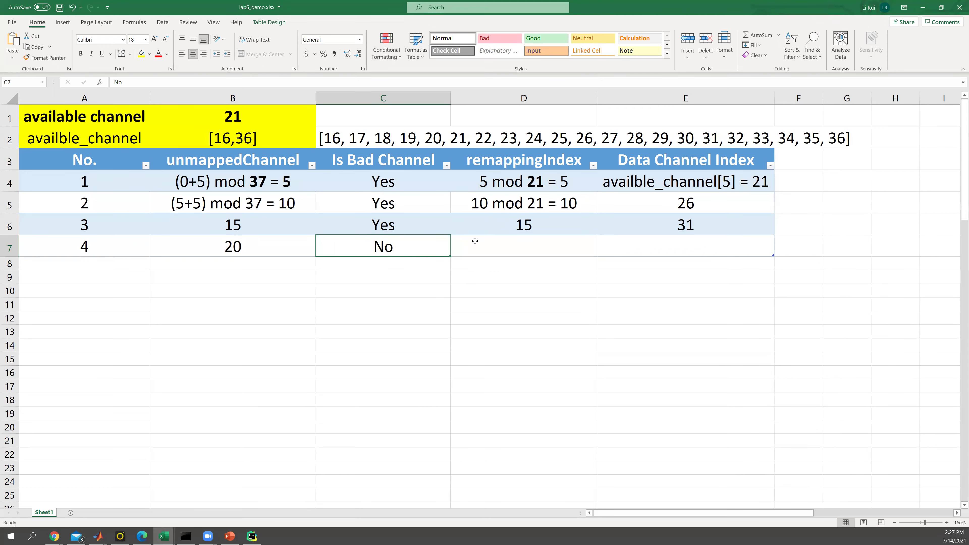
click(537, 245)
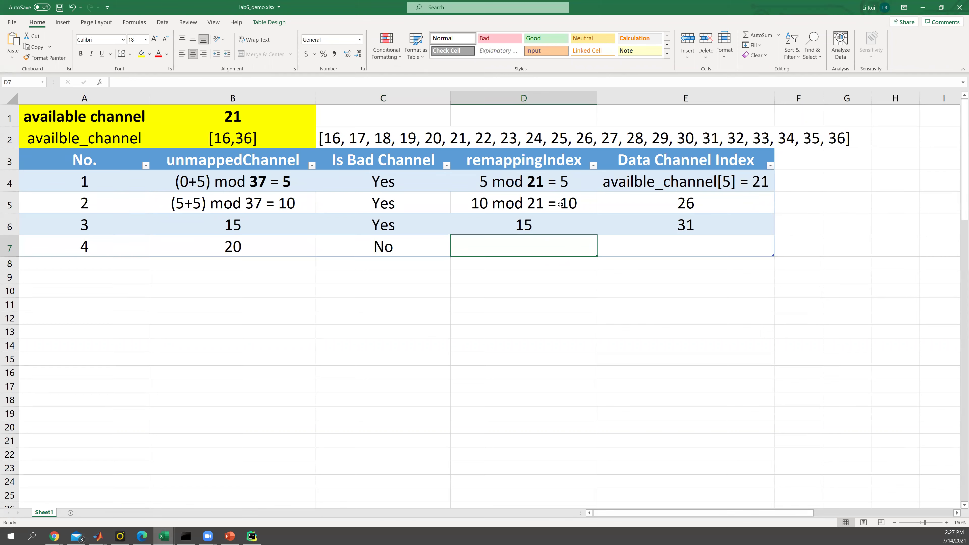
- Copy the fourth hop's unmappedChannel value from B7 into its Data Channel Index cell E7
click(240, 243)
key(ctrl+c)
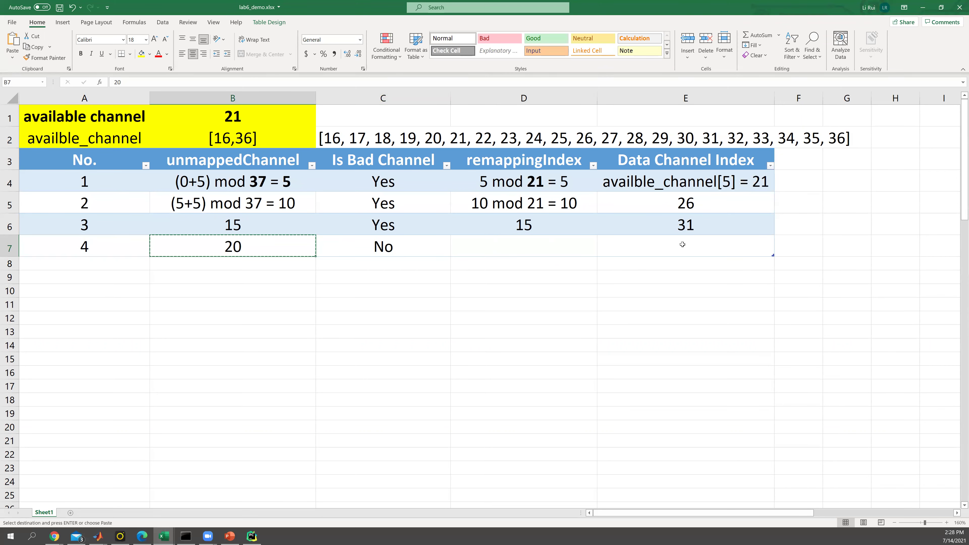
click(683, 243)
key(ctrl+v)
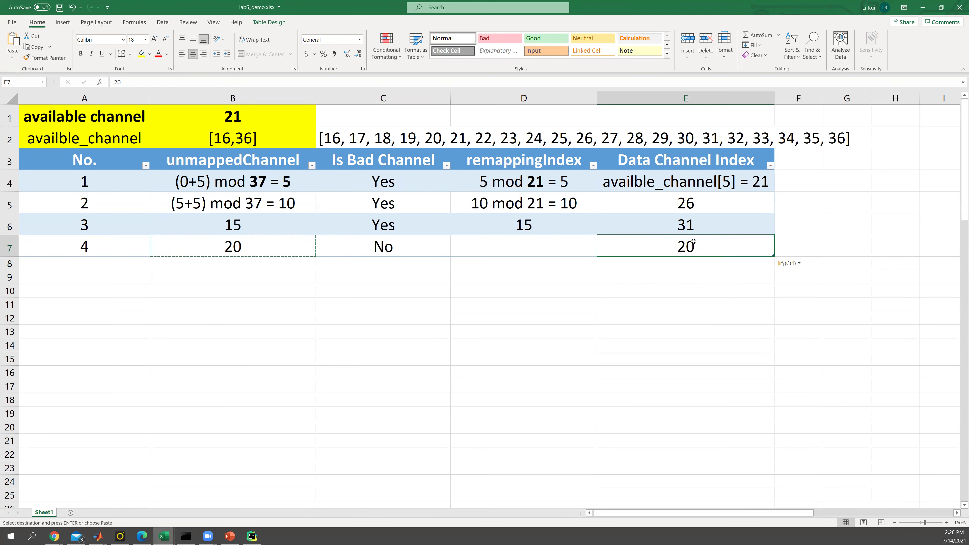
- Add a fifth hop row with 5 in A8, unmappedChannel 25 in B8 and No under Is Bad Channel in C8
click(120, 264)
text(5)
click(226, 263)
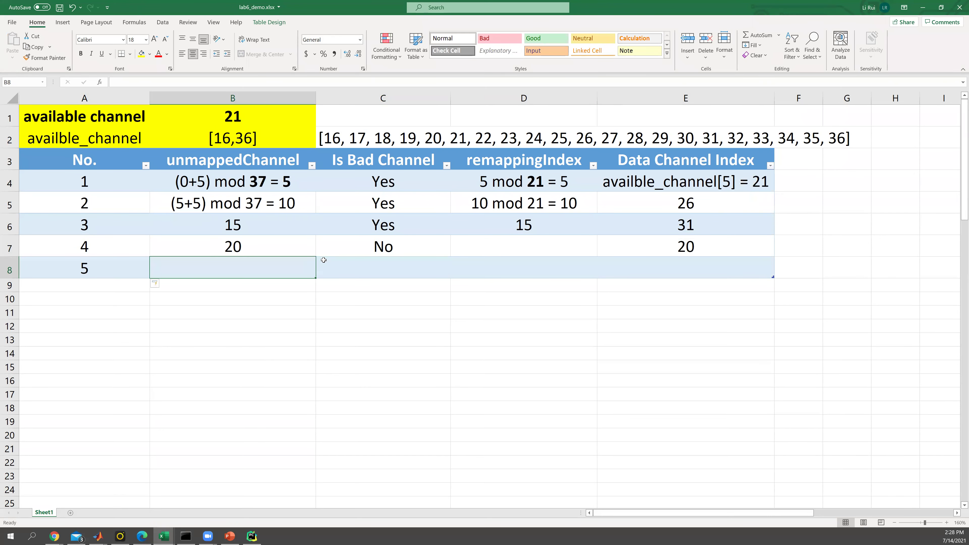
text(25)
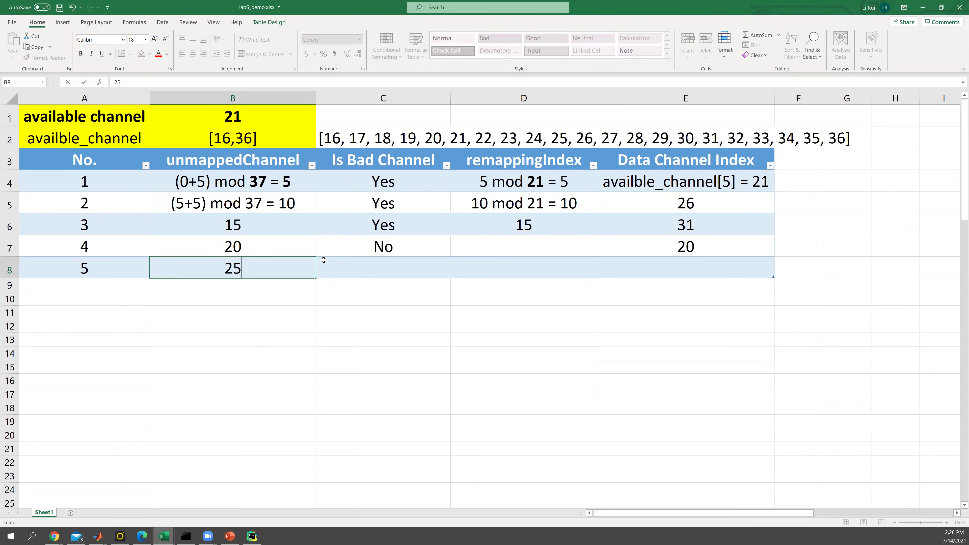
click(383, 259)
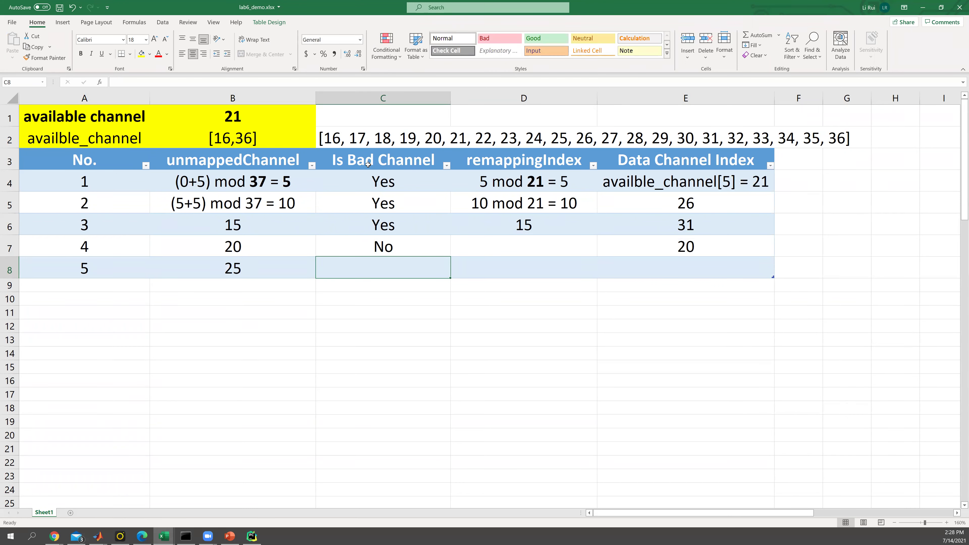
text(No)
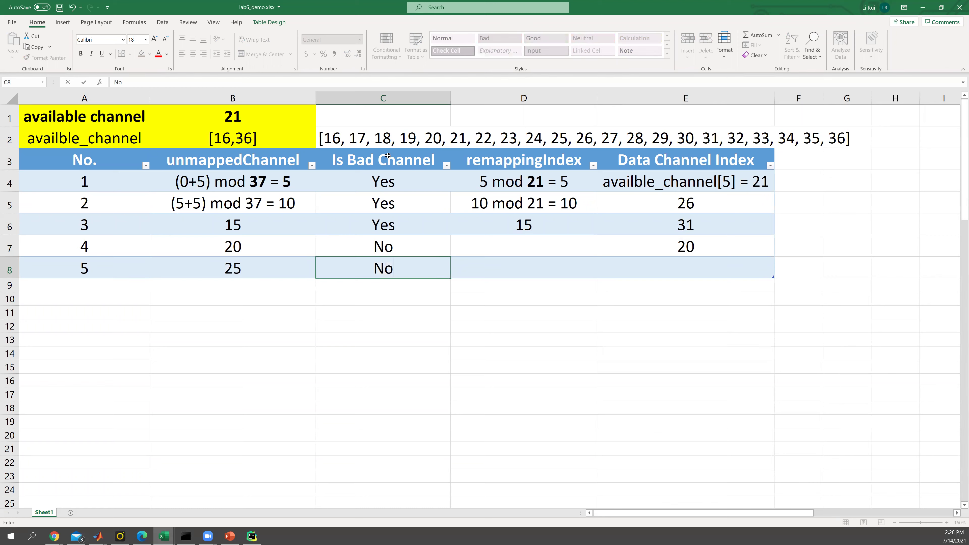
- Copy the fifth hop's unmappedChannel value from B8 into its Data Channel Index cell E8
click(250, 262)
key(ctrl+c)
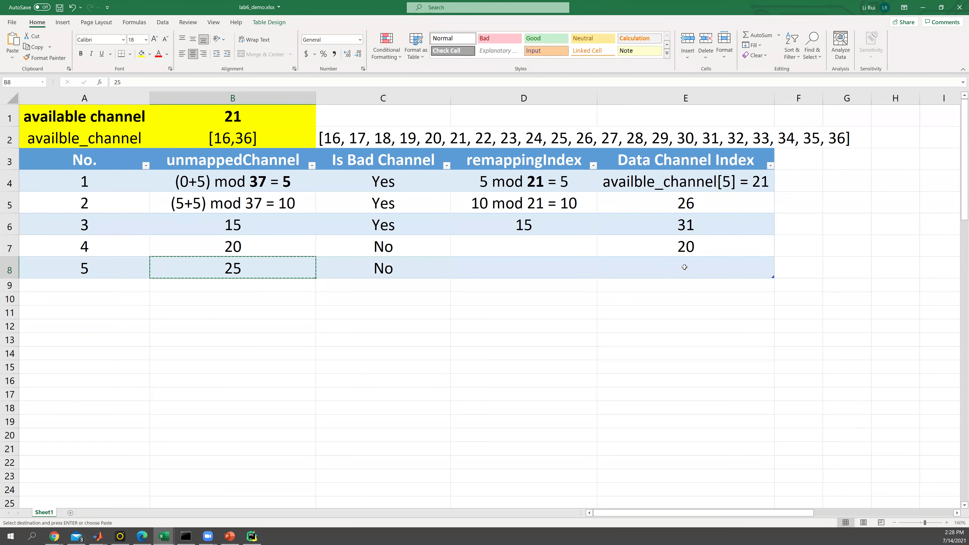
click(684, 268)
key(ctrl+v)
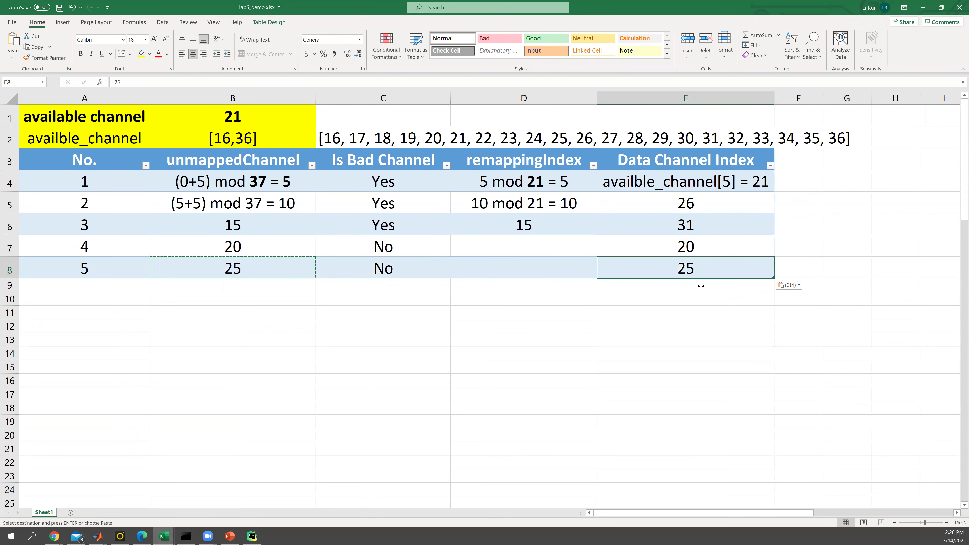
click(701, 284)
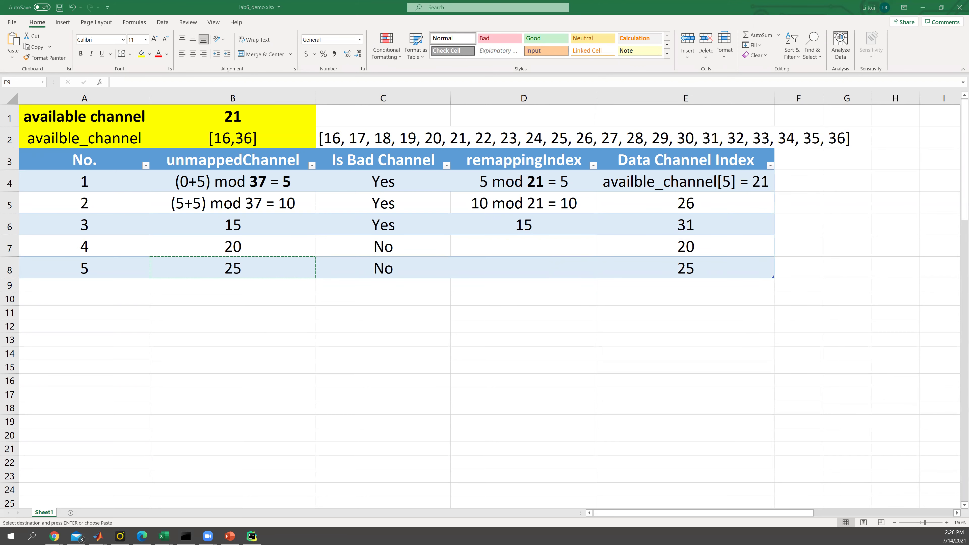
- Switch to MATLAB's Figure 4 and compare its channel hopping pattern with the workbook's Data Channel Index column, moving the figure clear of the table
key(alt+Tab)
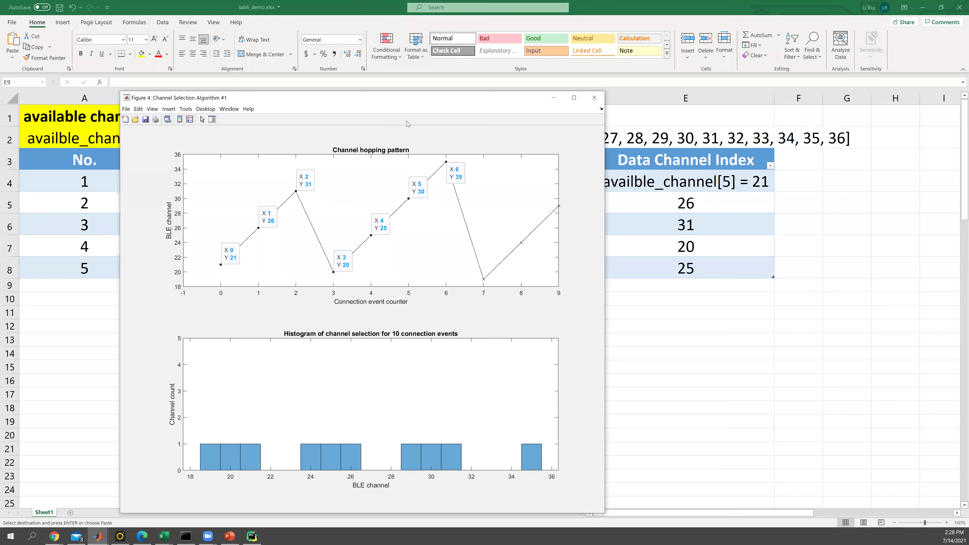
drag(234, 102, 399, 297)
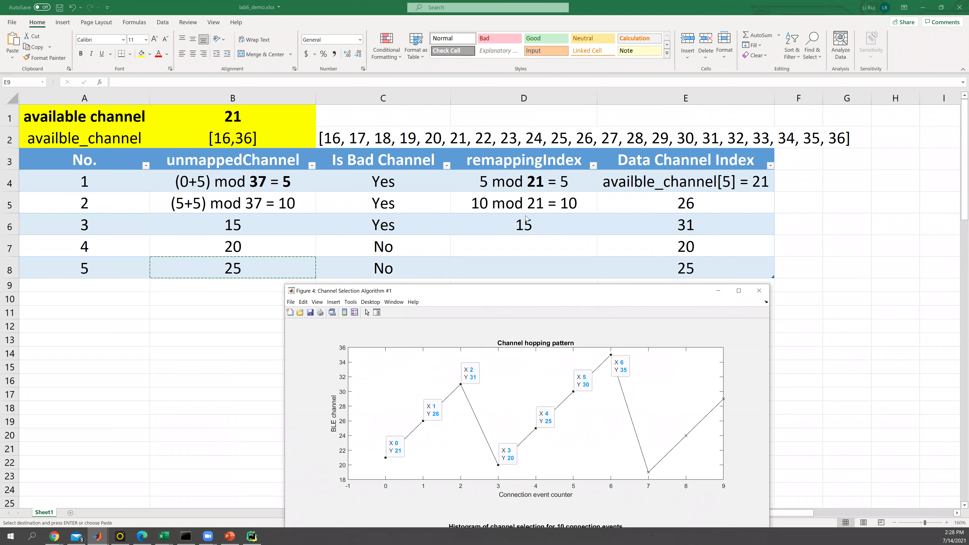
drag(532, 292, 635, 106)
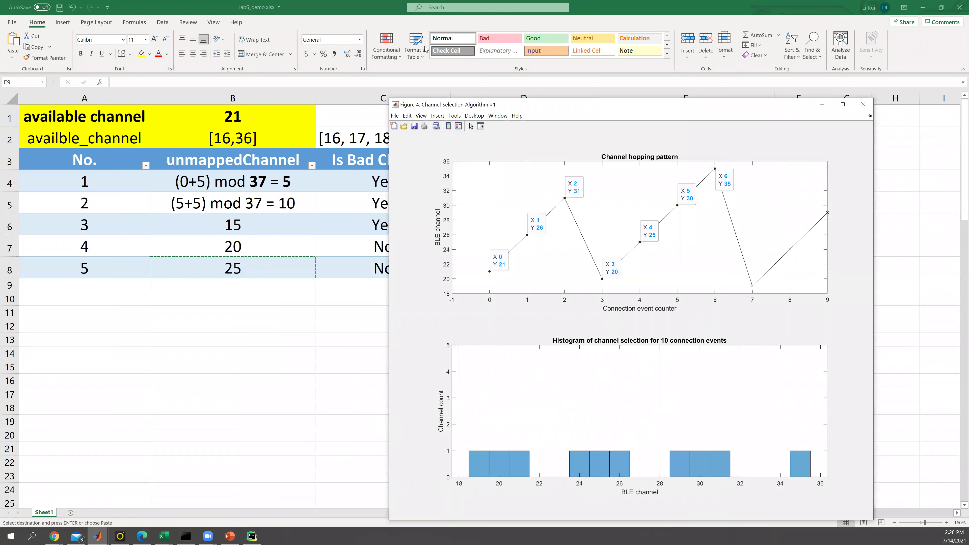
- Minimize the workbook and the Bluetooth specification PDF to return to the PowerPoint slide show
click(923, 8)
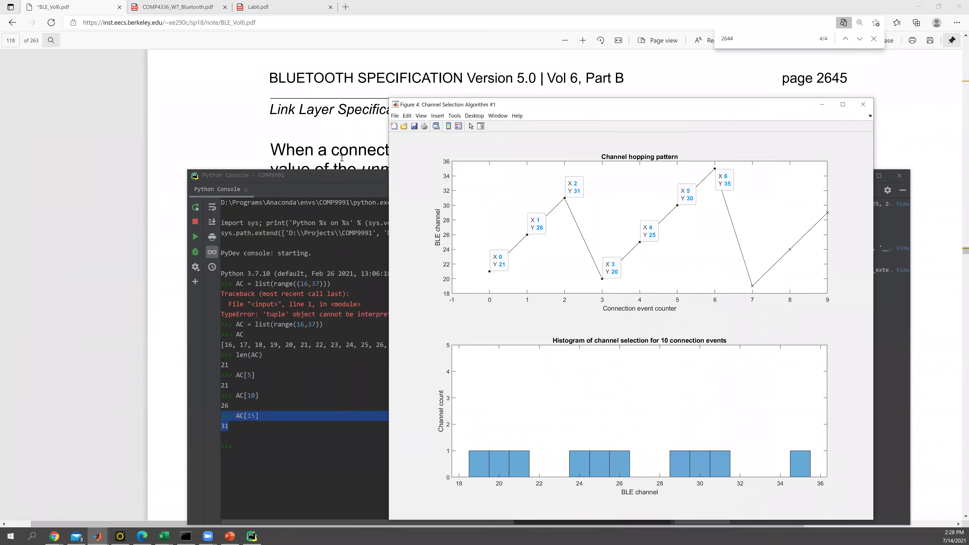
click(341, 158)
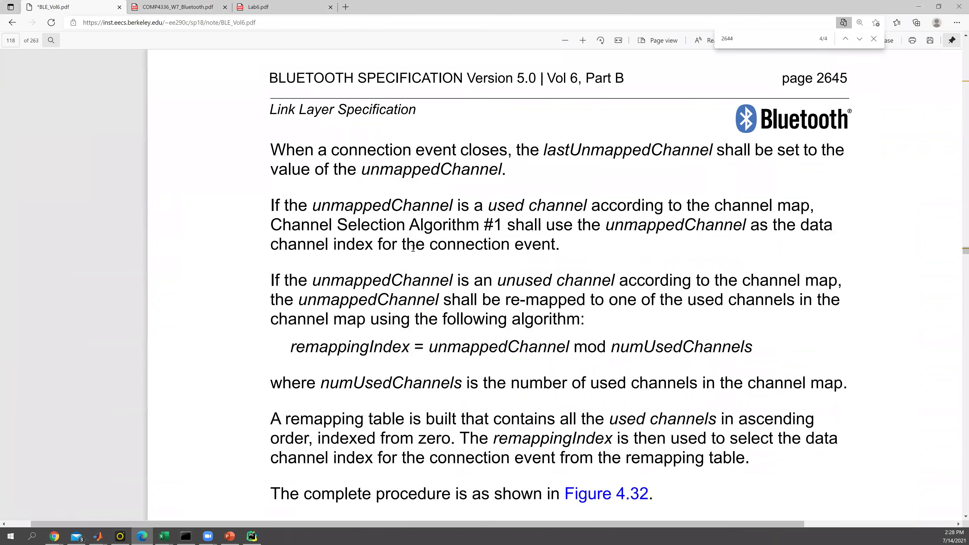
click(924, 8)
click(384, 33)
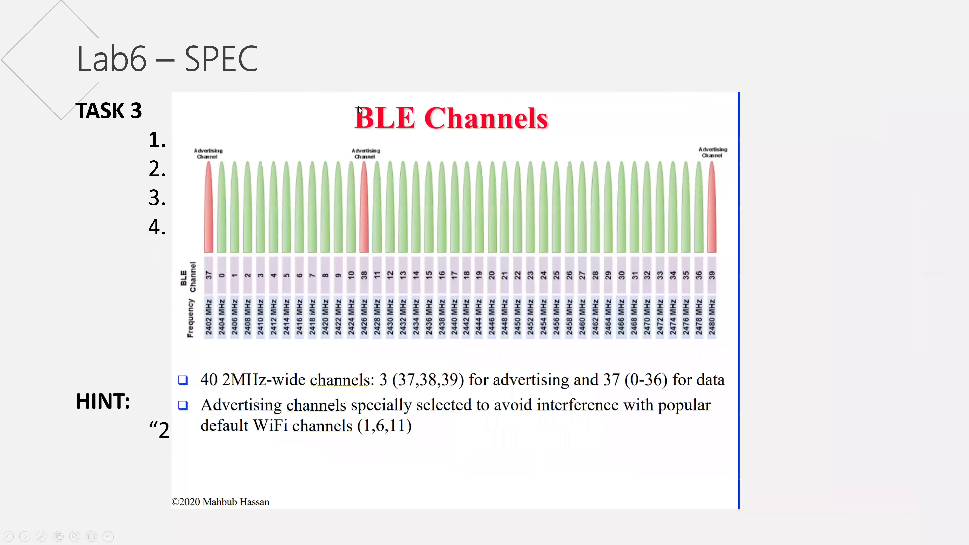
- Go back to the Task 3 list on the Lab6 – SPEC slide and bring up its Wi-Fi channel frequency table
key(Right)
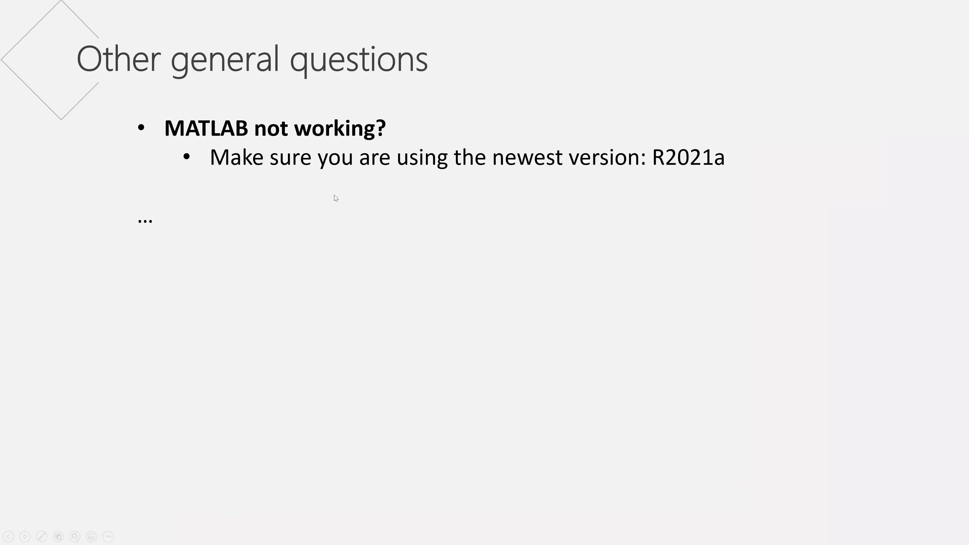
key(Left)
key(Left)
key(Left)
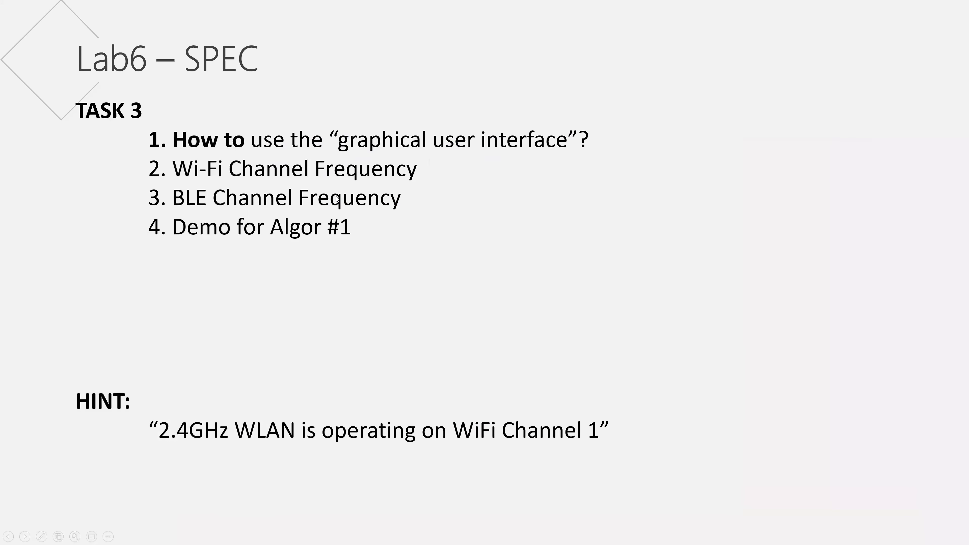
key(Right)
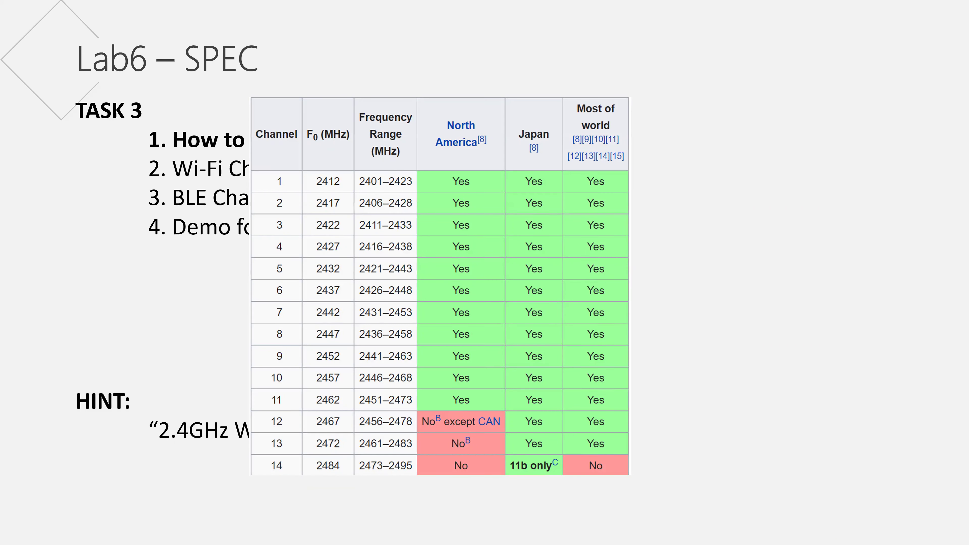
key(alt+Tab)
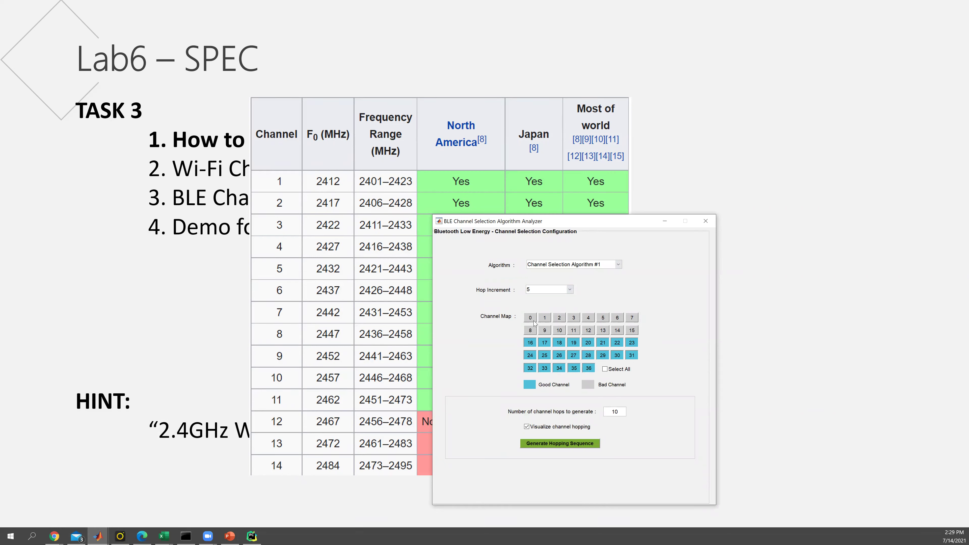
key(alt+Tab)
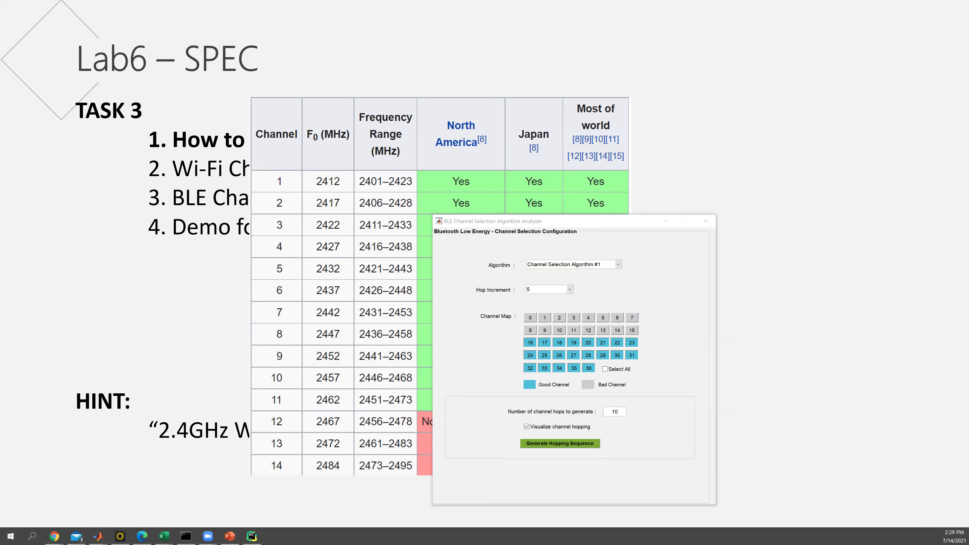
key(alt+Tab)
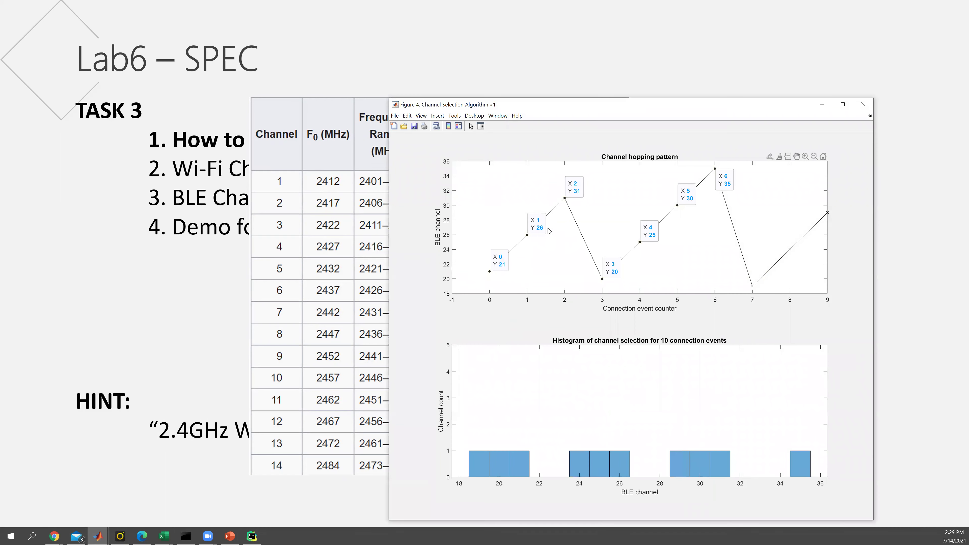
- Return to the slide show and advance to the Other general questions slide
click(161, 292)
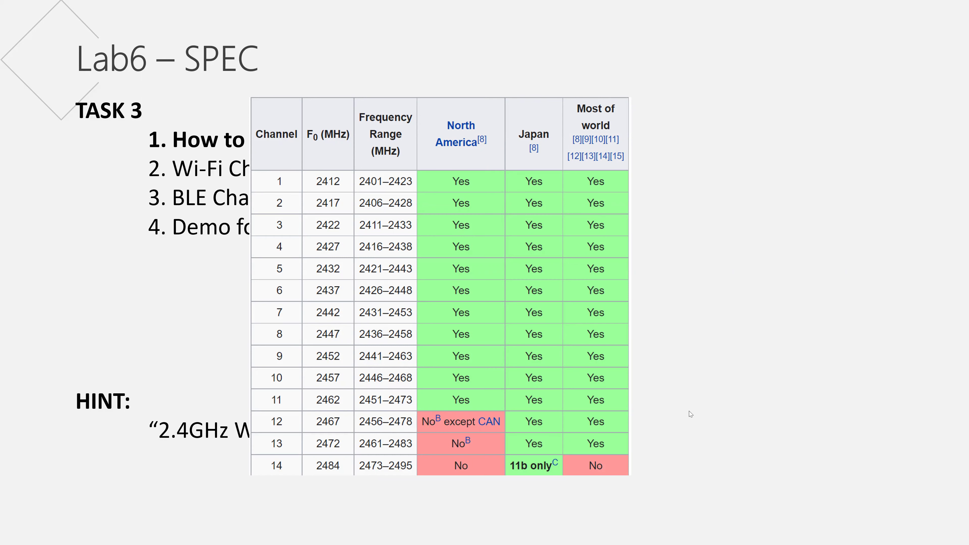
key(Right)
key(Right)
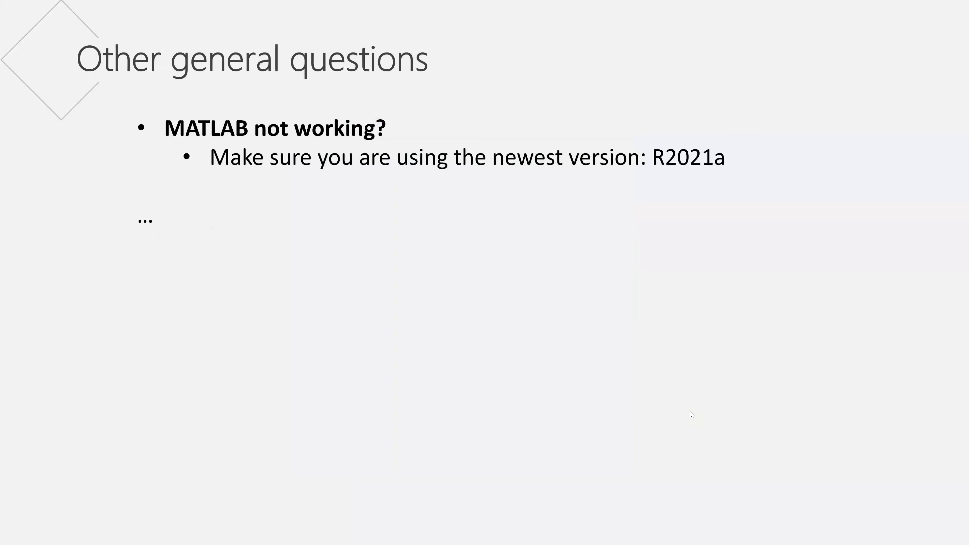
key(Right)
key(Left)
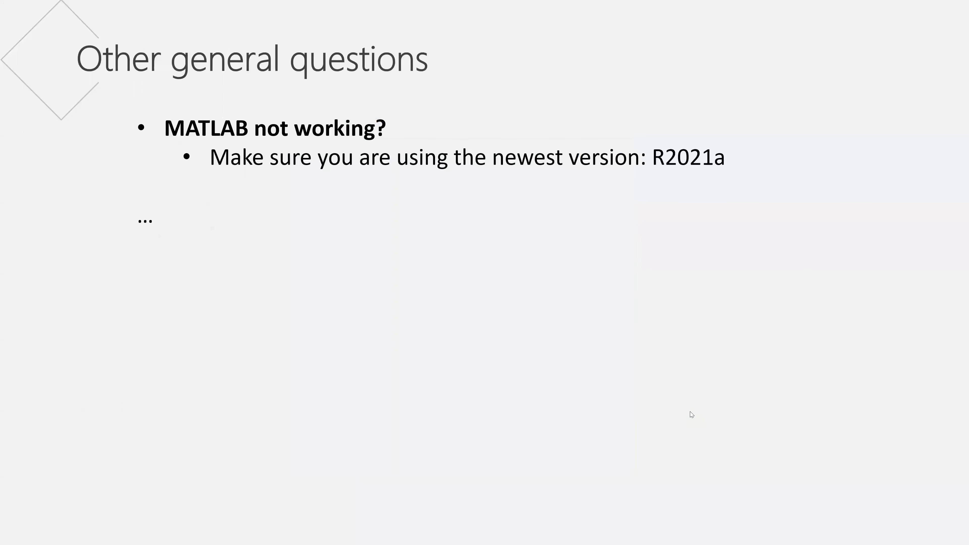